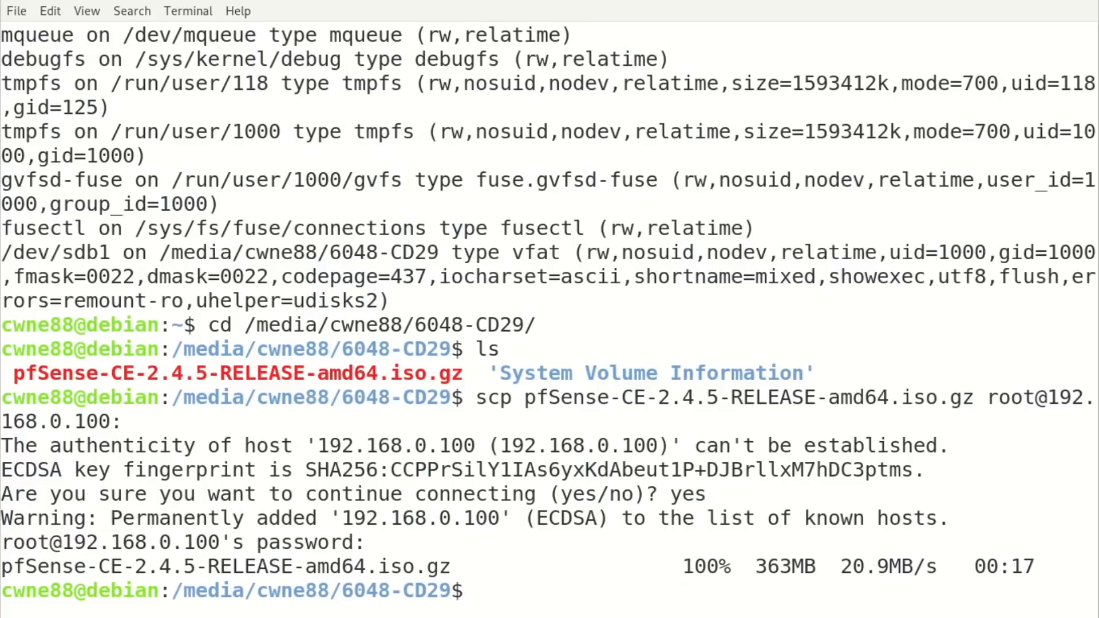
Try unmounting the USB stick's /media mount point with umount.
double_click(205, 591)
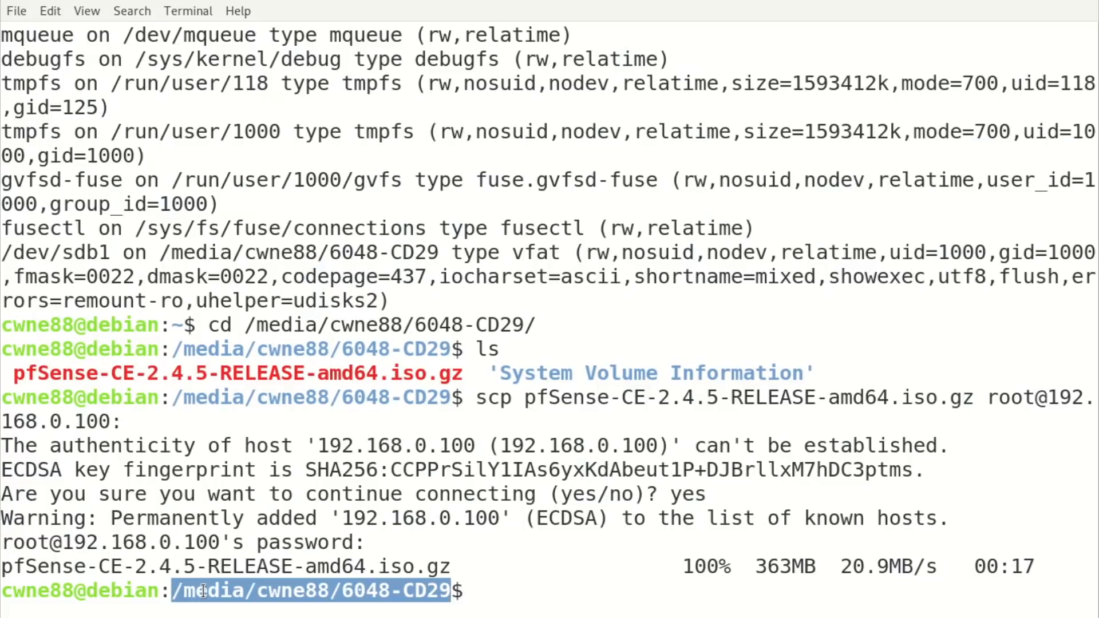
left_click(643, 595)
type("umount ")
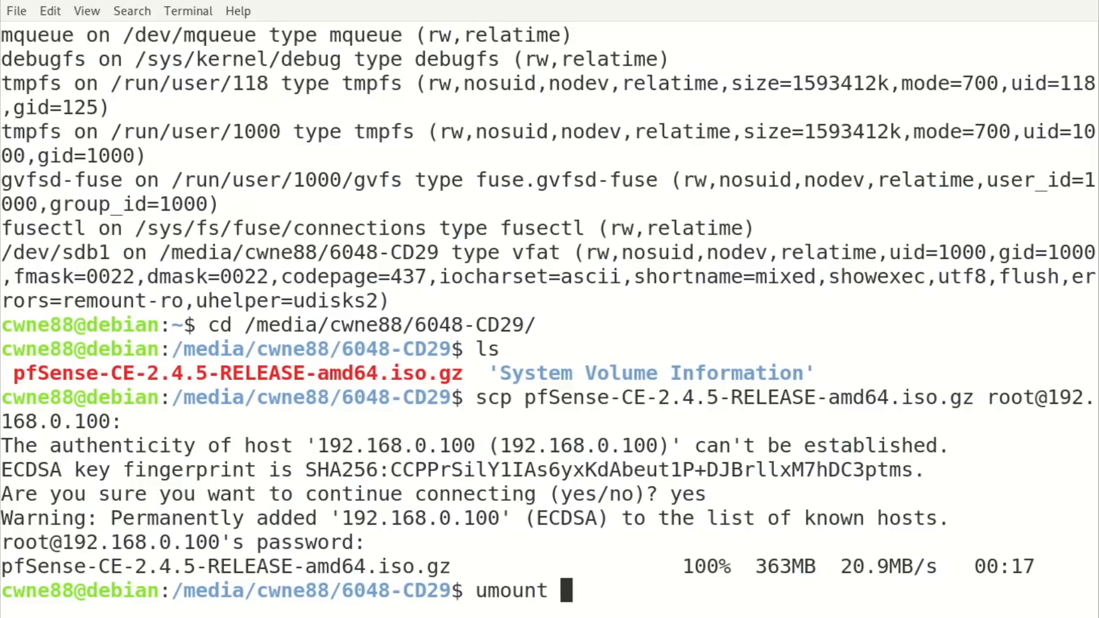
type("/medi")
key("Tab")
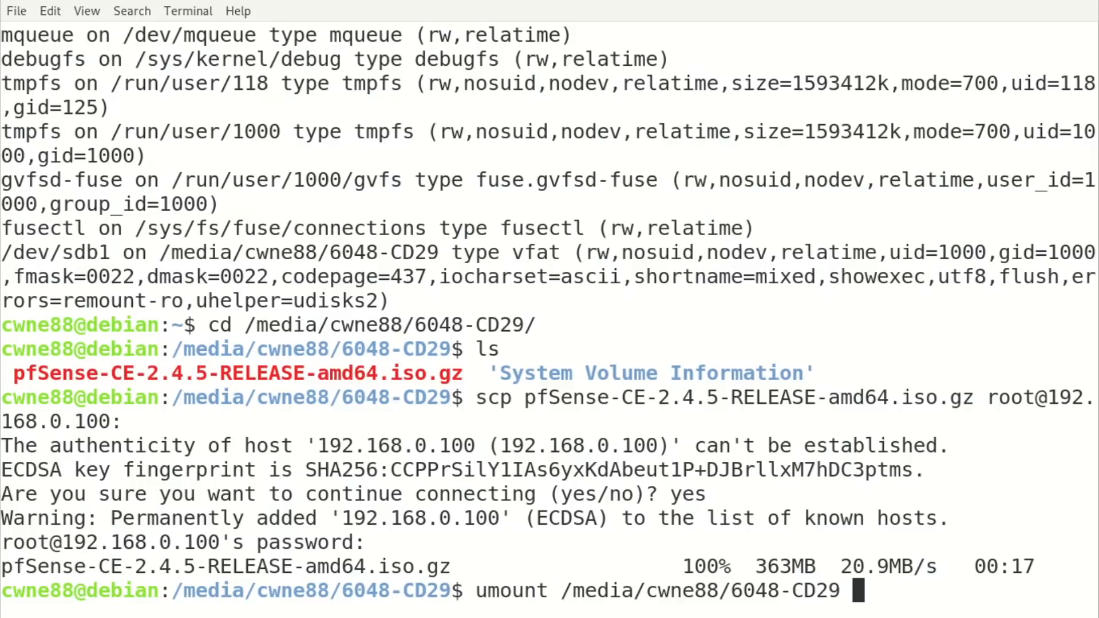
key("Return")
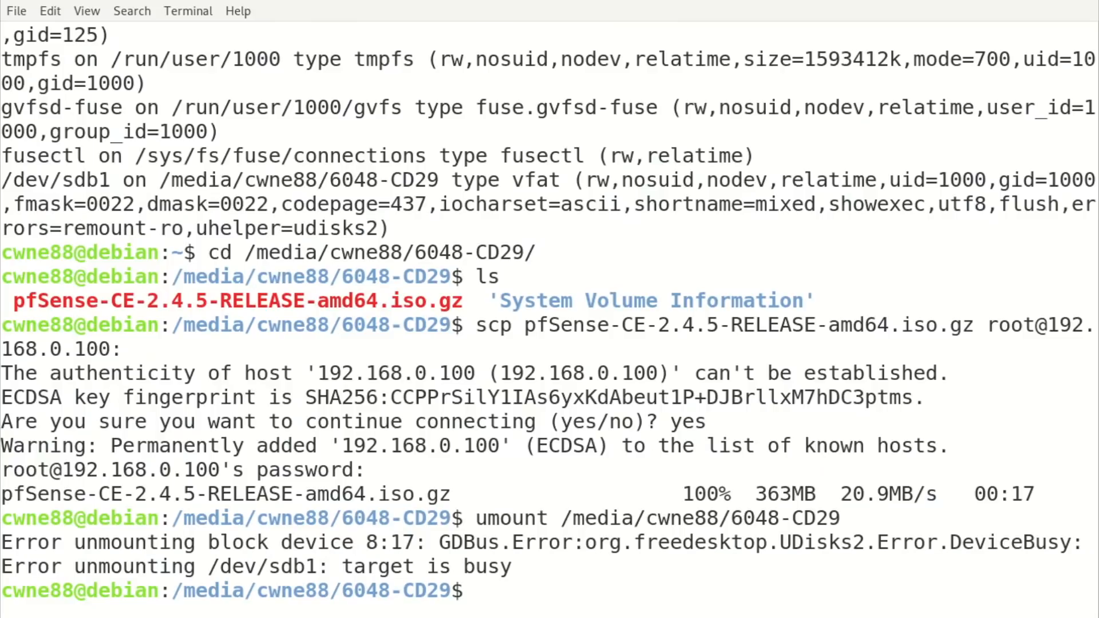
List mounted filesystems to see the stick is still mounted where the shell sits.
type("mount")
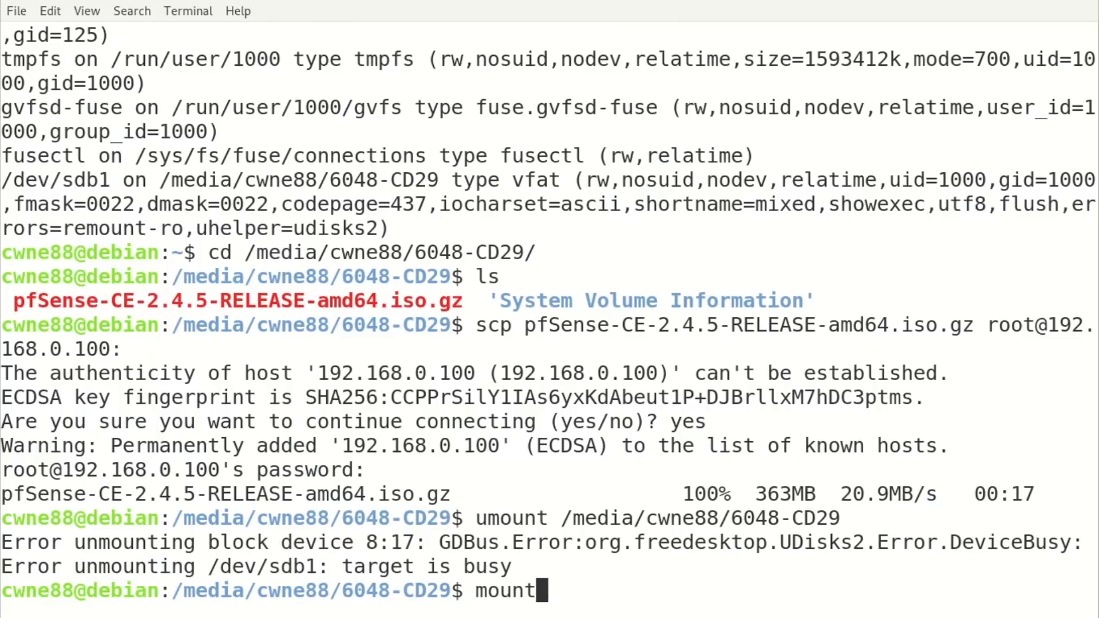
key("Return")
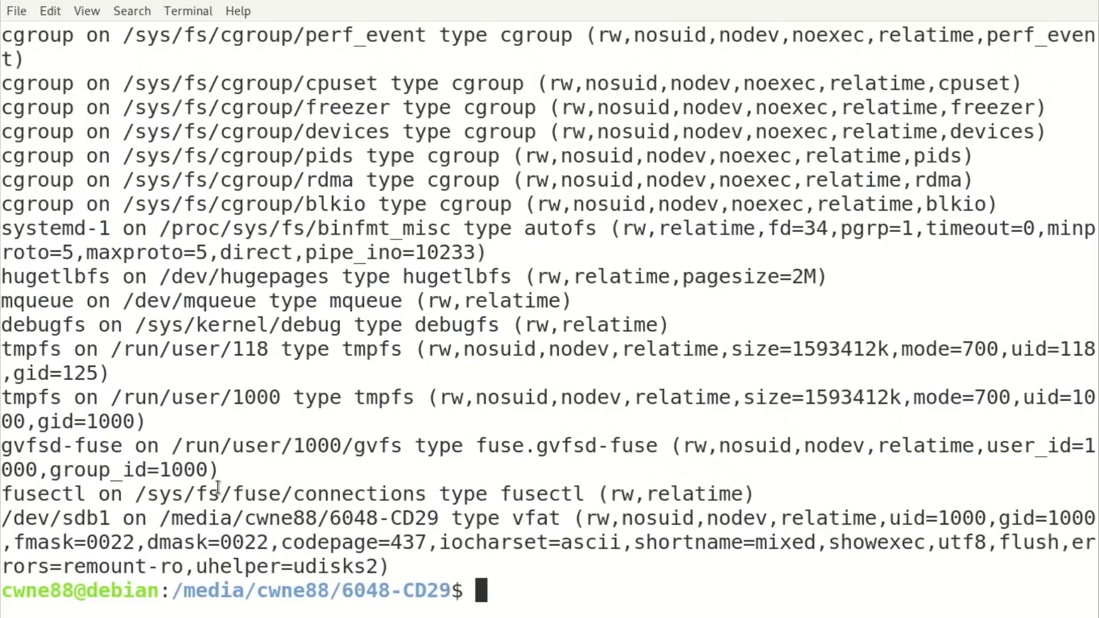
left_click_drag(156, 518, 434, 519)
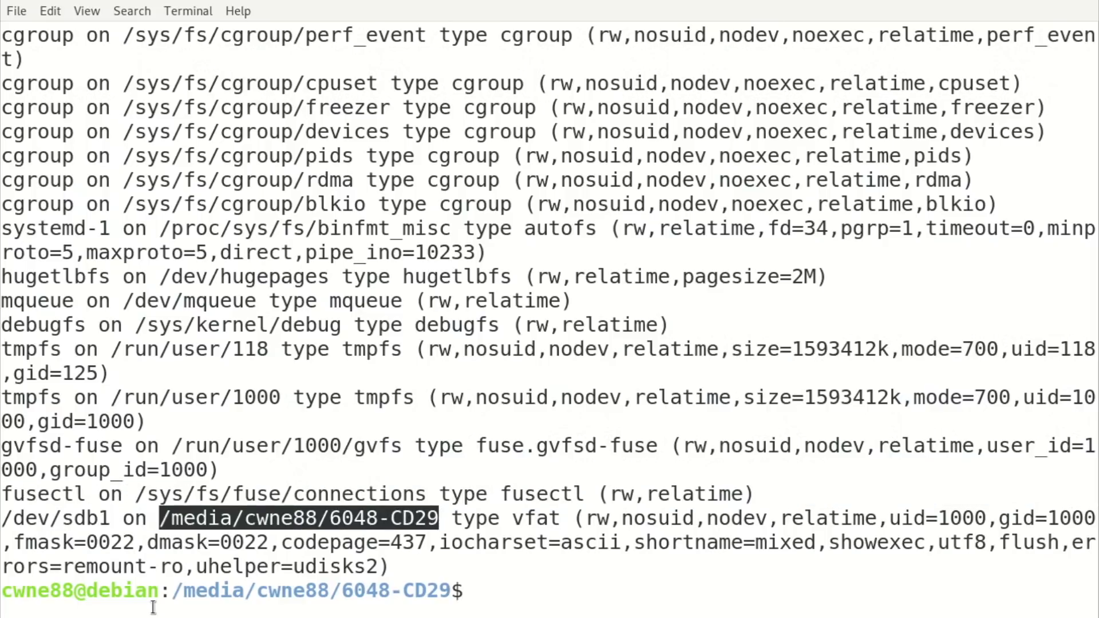
left_click_drag(171, 591, 451, 587)
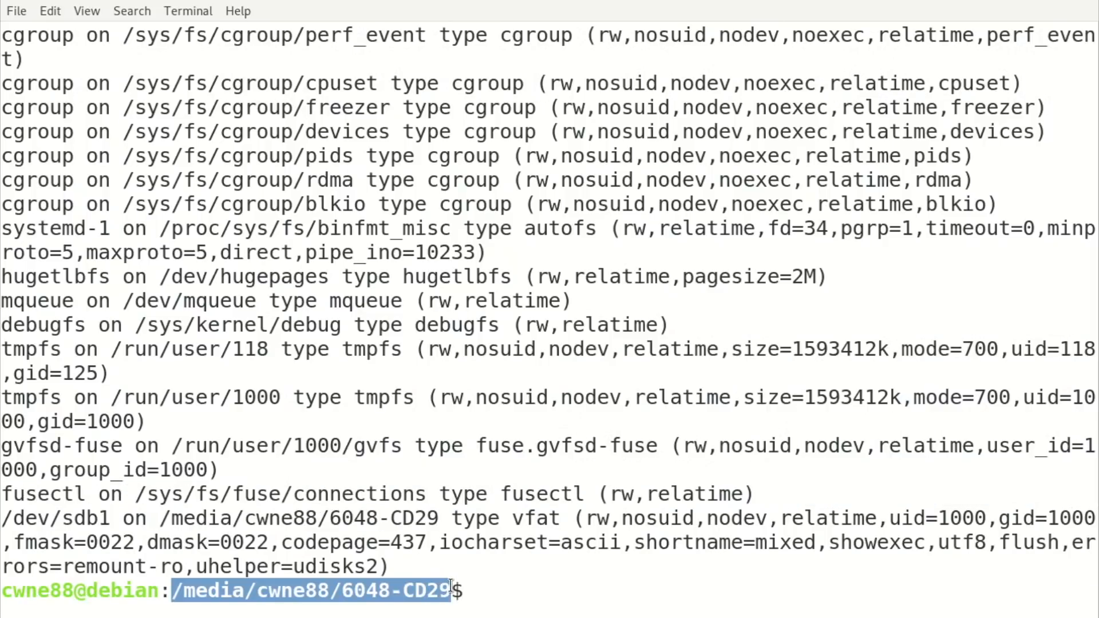
left_click(624, 584)
Return to the home directory and unmount the 6048-CD29 stick again.
type("cd")
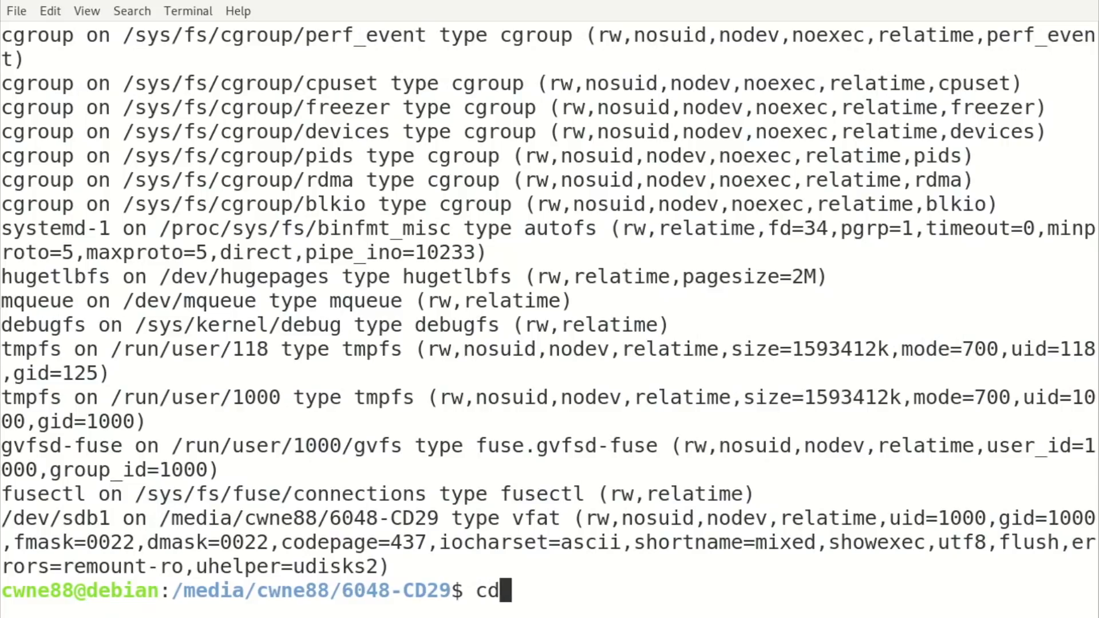
key("Return")
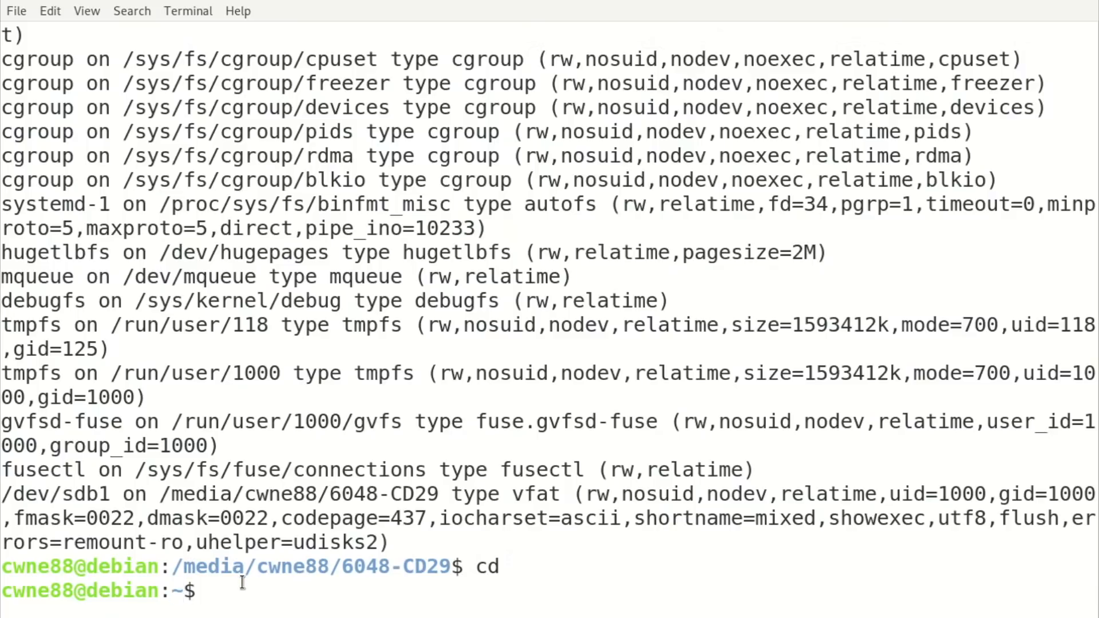
type("umount /me")
key("Tab")
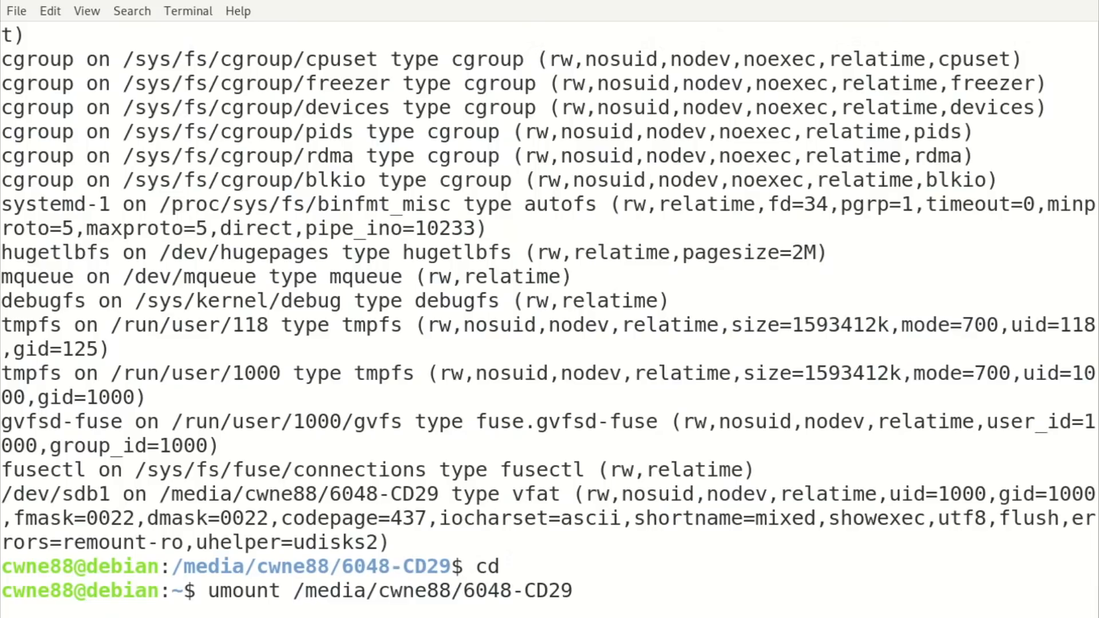
key("Return")
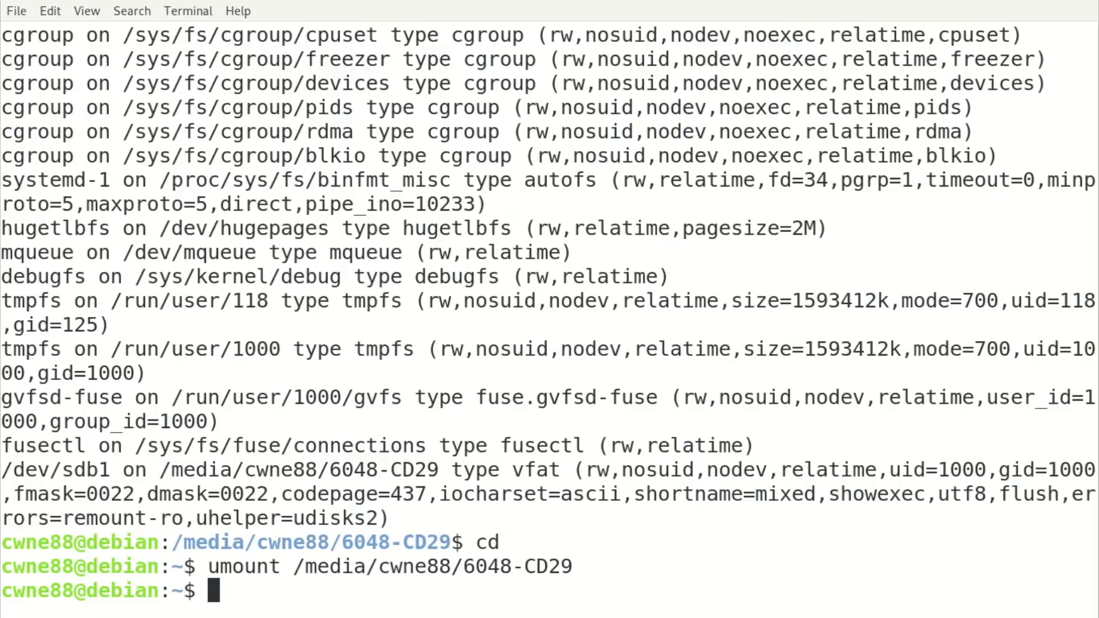
type("ssh ")
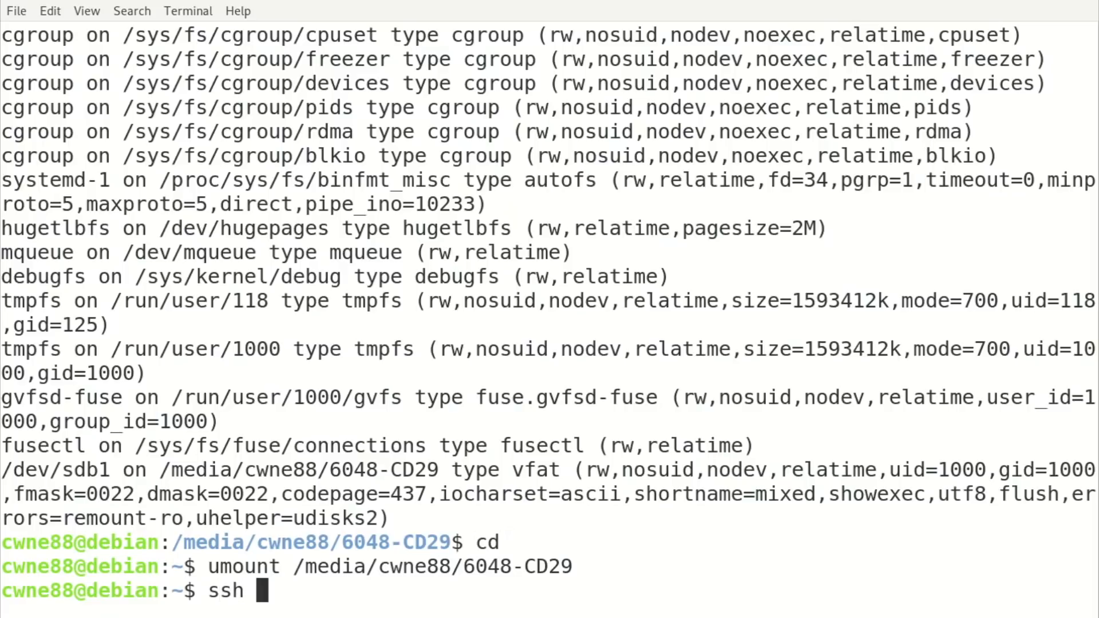
type("root@192.168.")
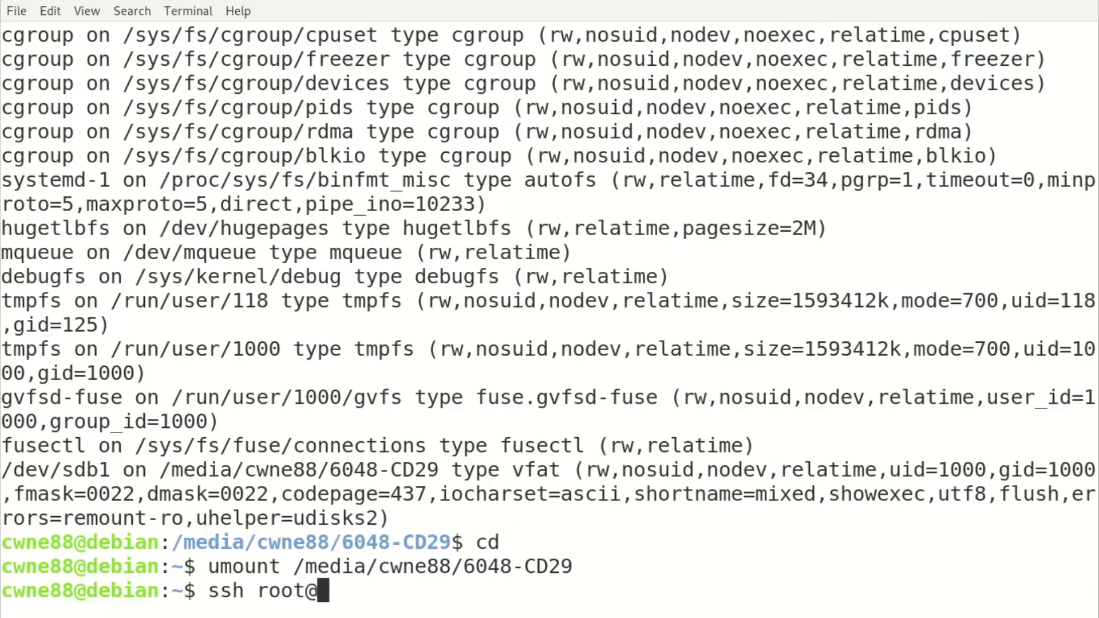
type("0.100")
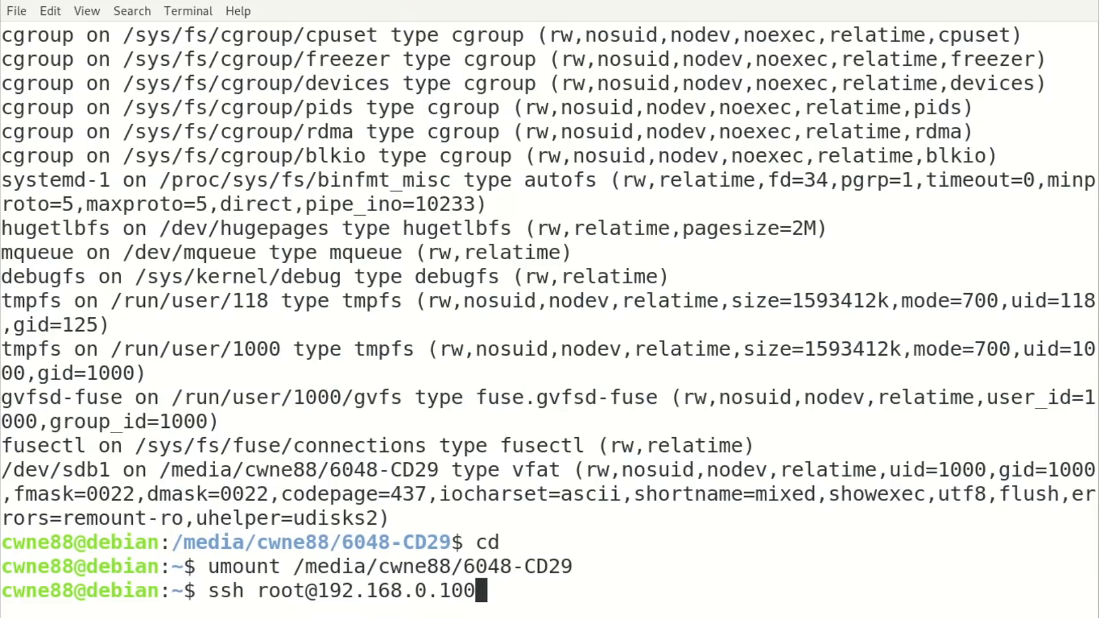
key("Return")
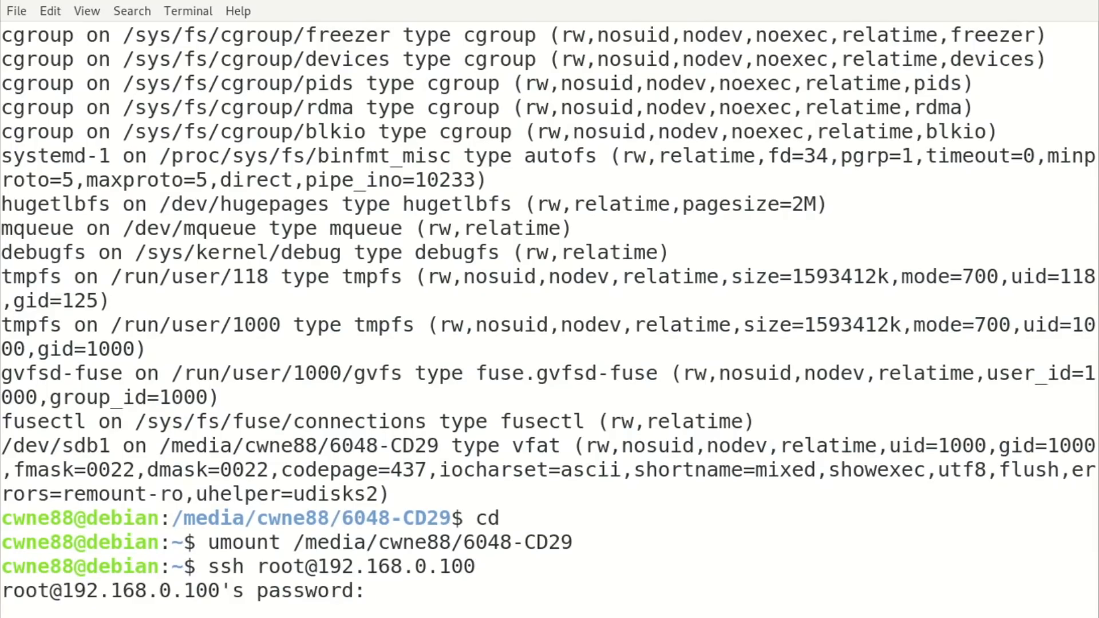
key("Return")
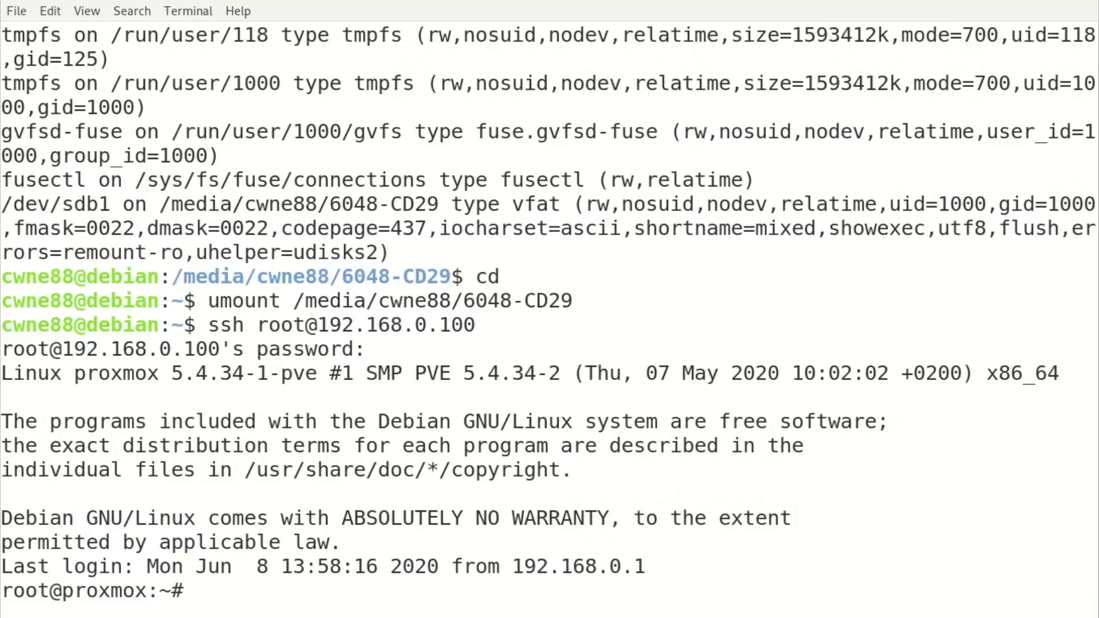
List the Proxmox home directory to find pfSense-CE-2.4.5-RELEASE-amd64.iso.gz.
double_click(27, 589)
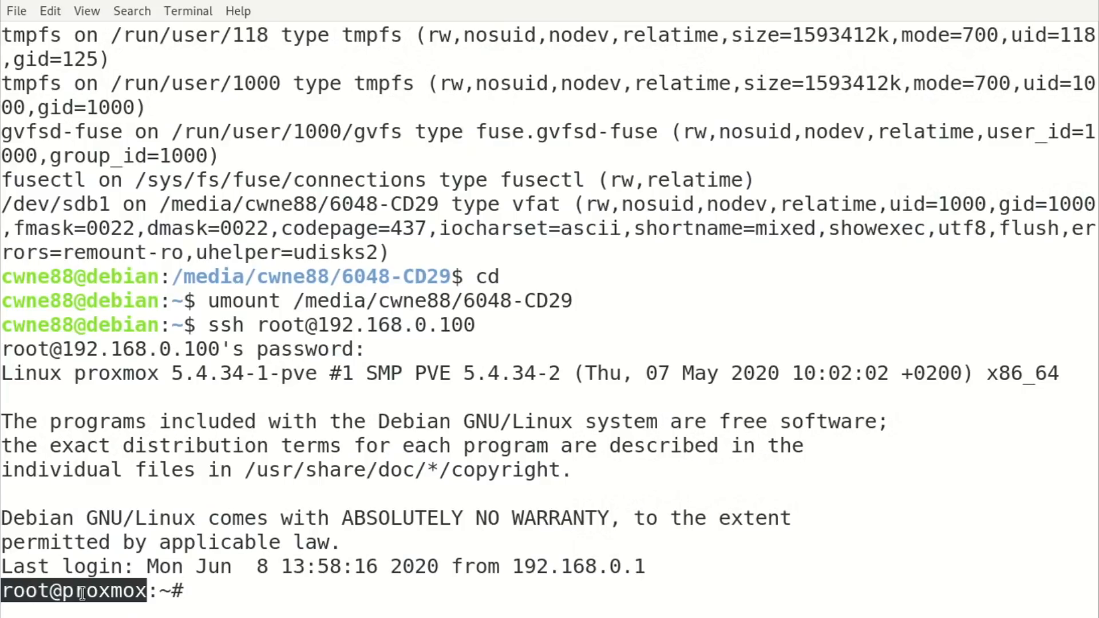
left_click(75, 577)
type("ls")
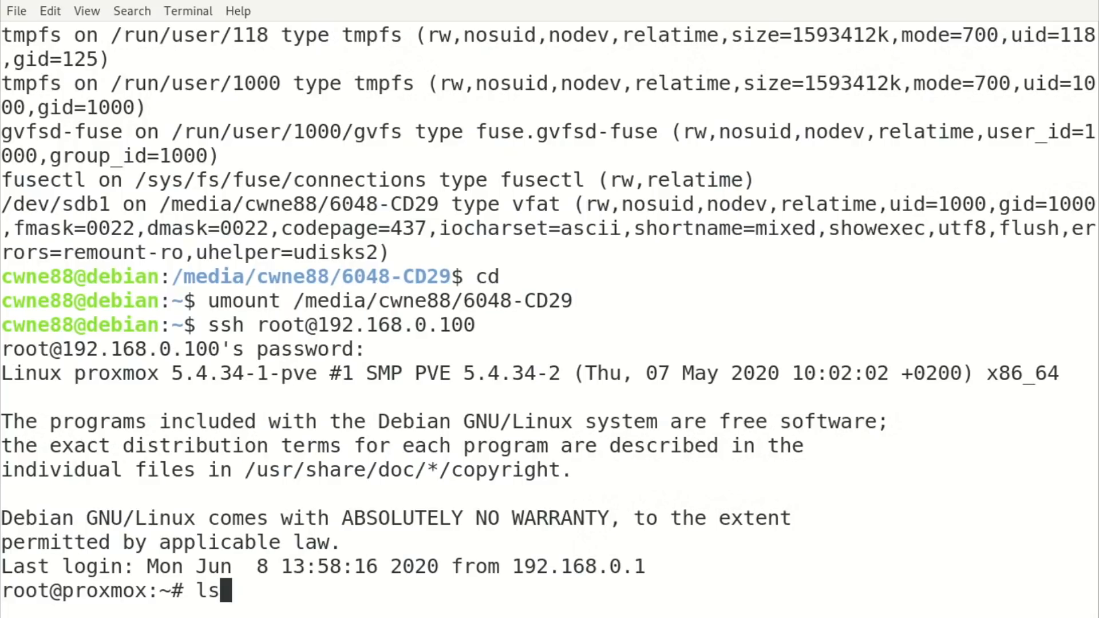
key("Return")
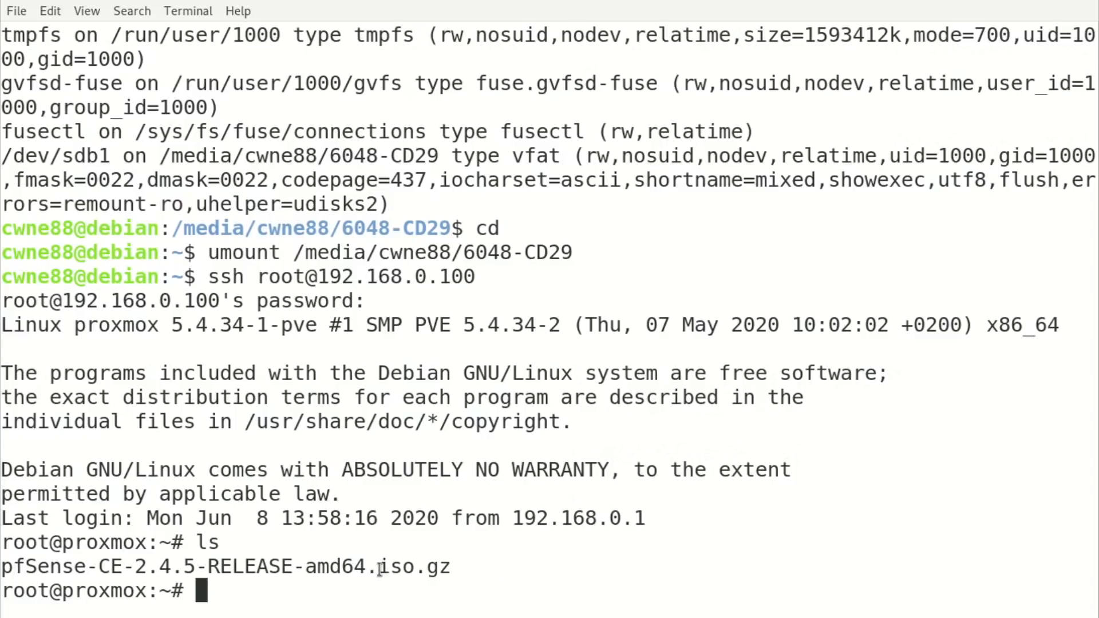
left_click_drag(378, 567, 414, 567)
left_click_drag(428, 568, 446, 567)
left_click(476, 564)
Run gunzip on pfSense-CE-2.4.5-RELEASE-amd64.iso.gz to extract the plain ISO.
type("gunzip")
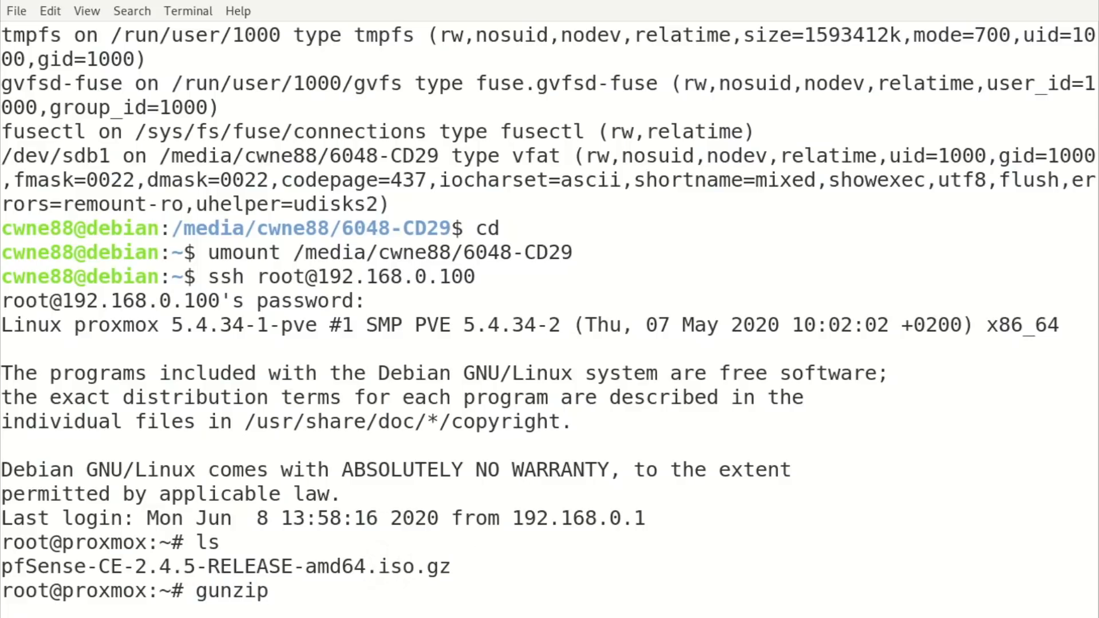
key("BackSpace")
key("BackSpace")
key("Tab")
type("pf")
key("Tab")
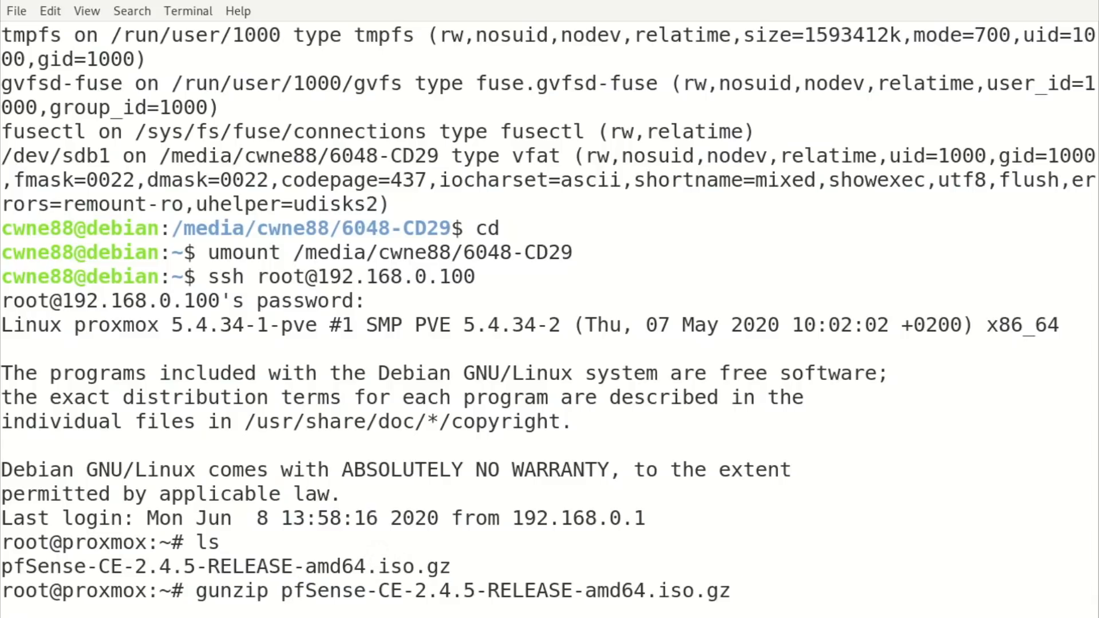
key("Return")
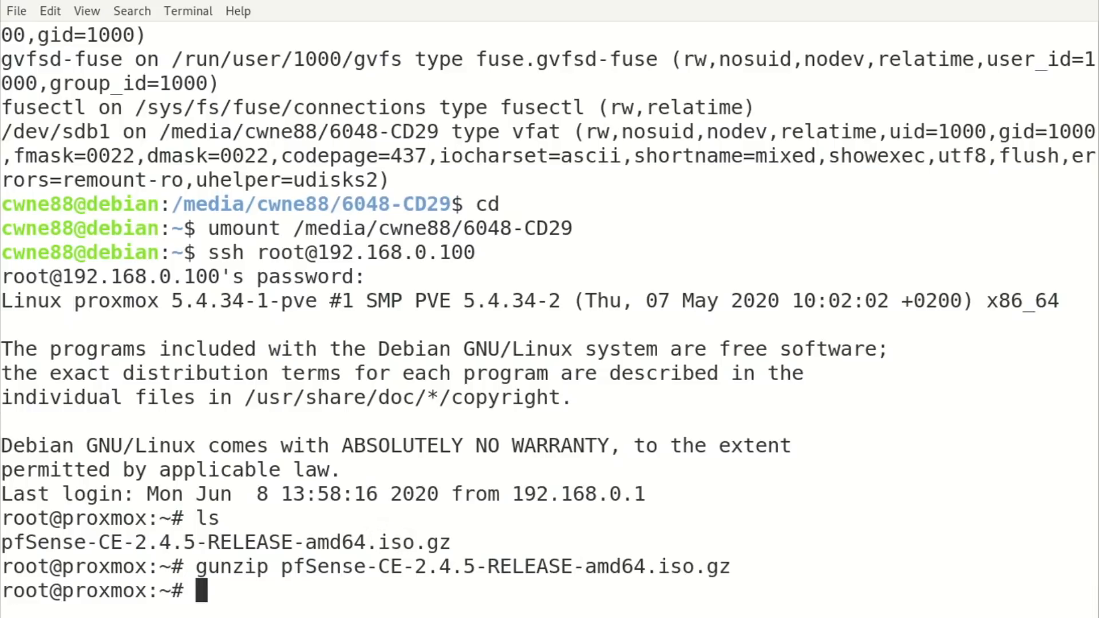
Move pfSense-CE-2.4.5-RELEASE-amd64.iso into /var/lib/vz/template/iso/.
type("ls")
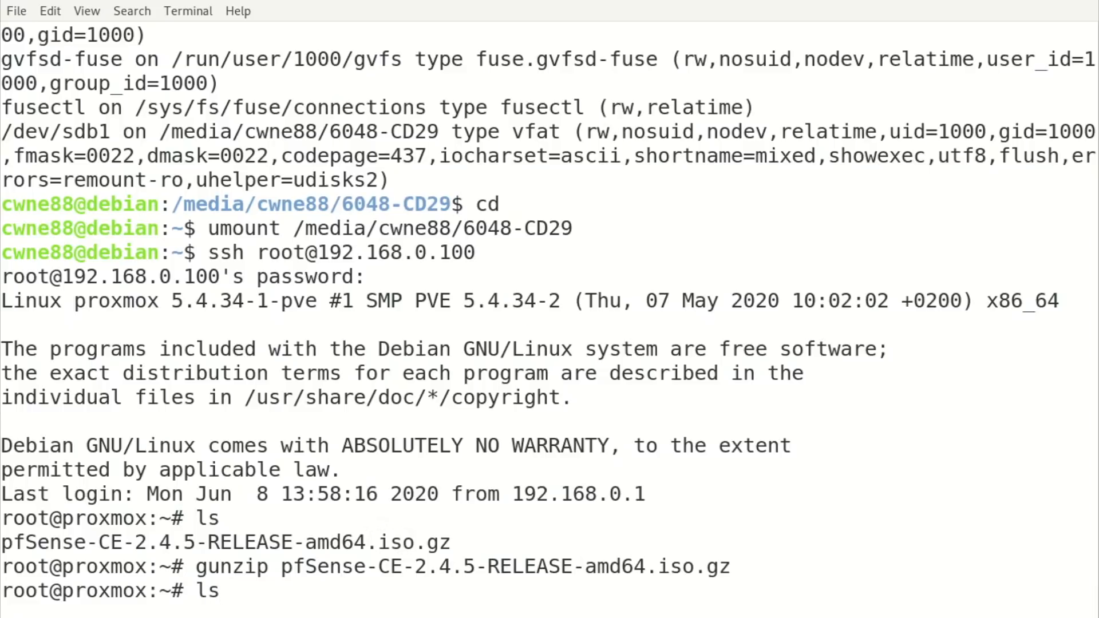
key("Return")
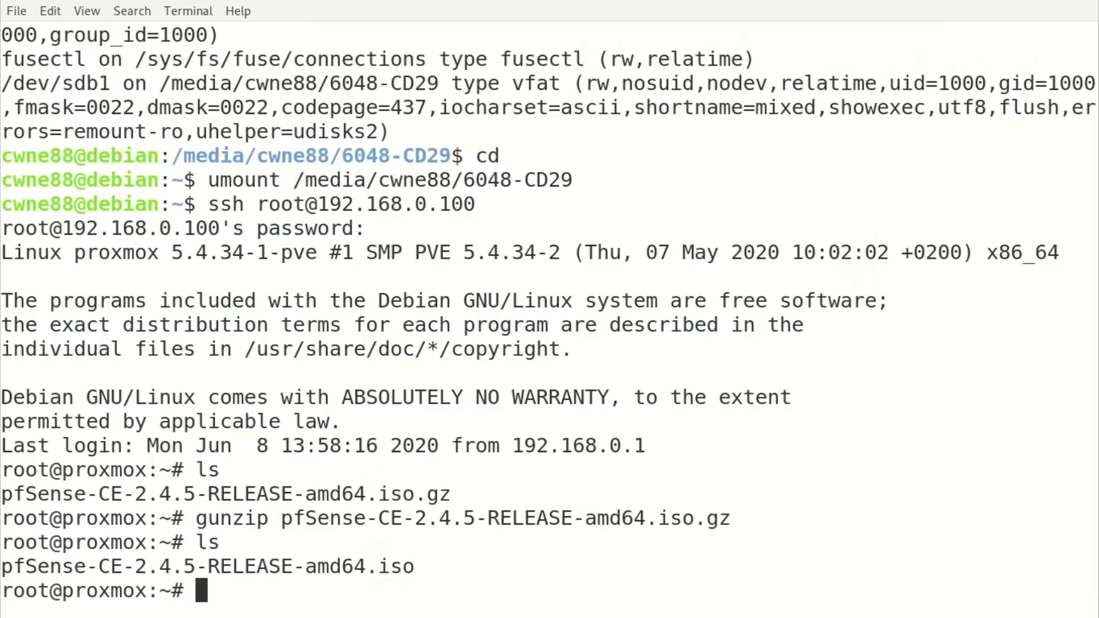
type("mv pf")
key("Tab")
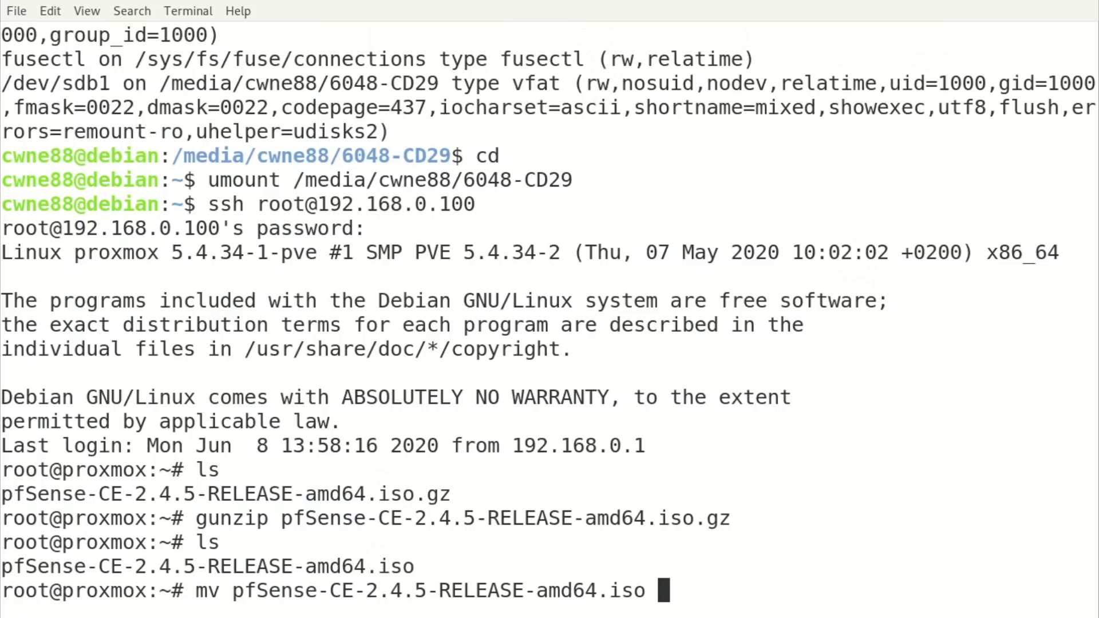
type("/var/")
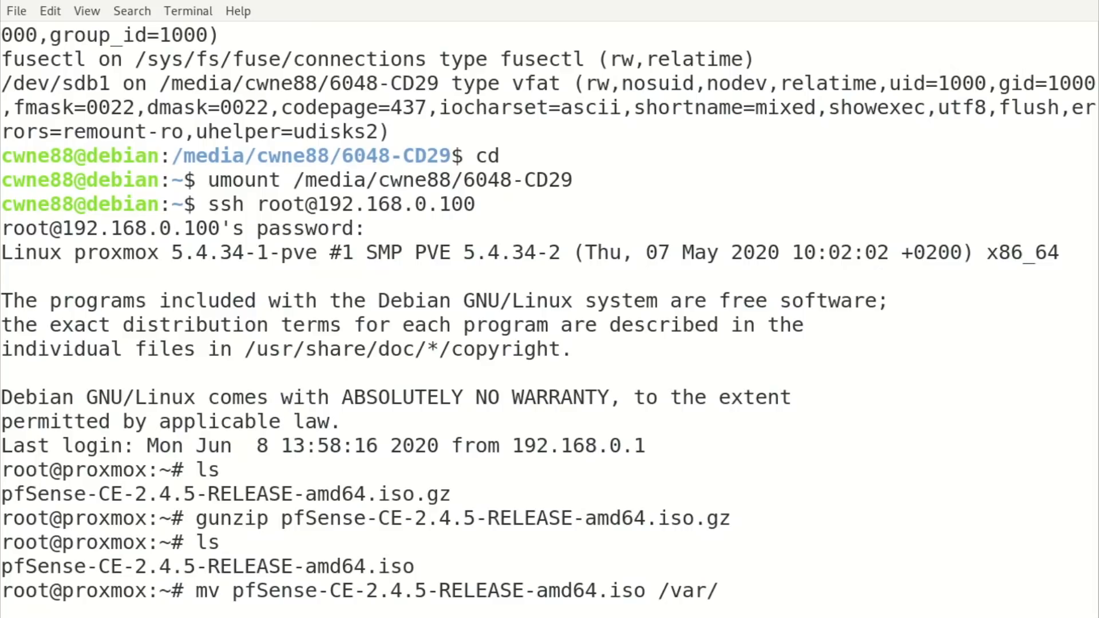
type("lib/vz/")
key("Tab")
key("Tab")
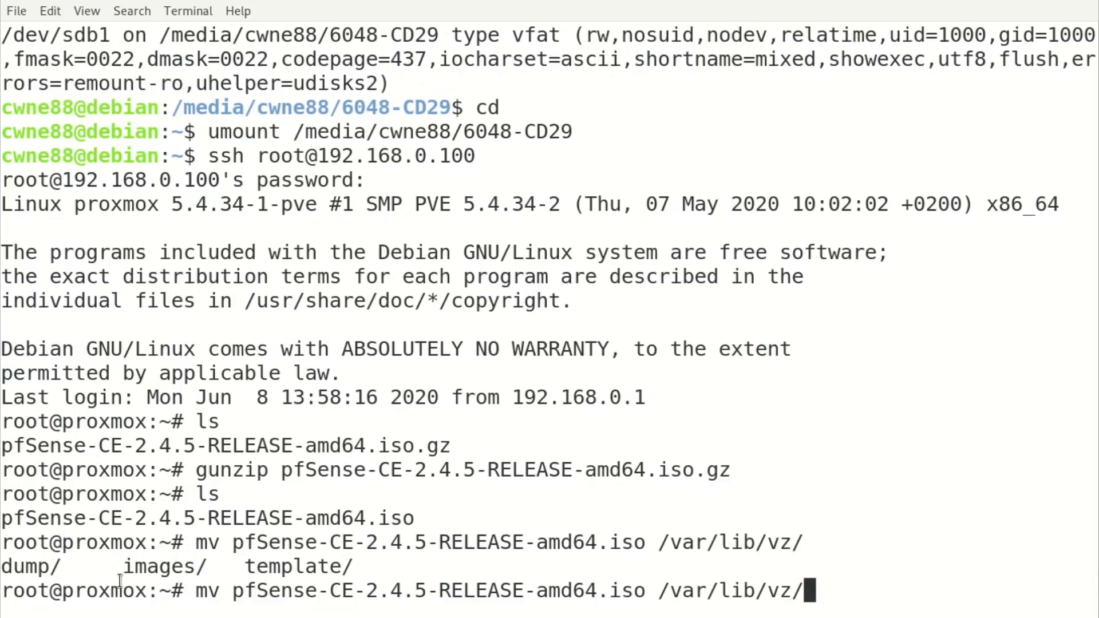
type("tem")
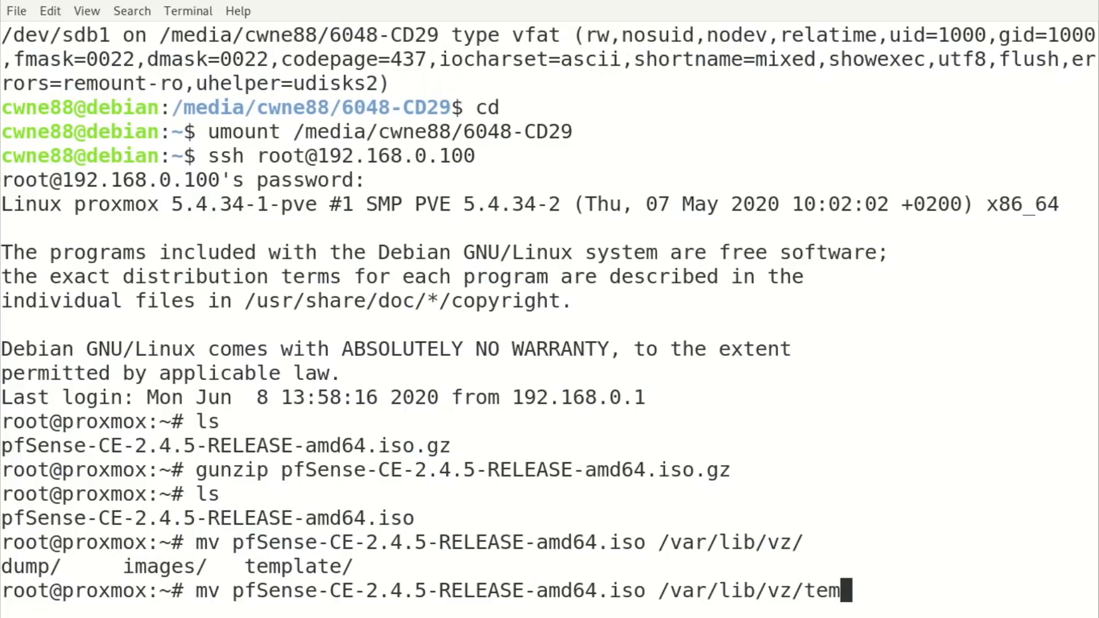
key("Tab")
key("Tab")
key("Tab")
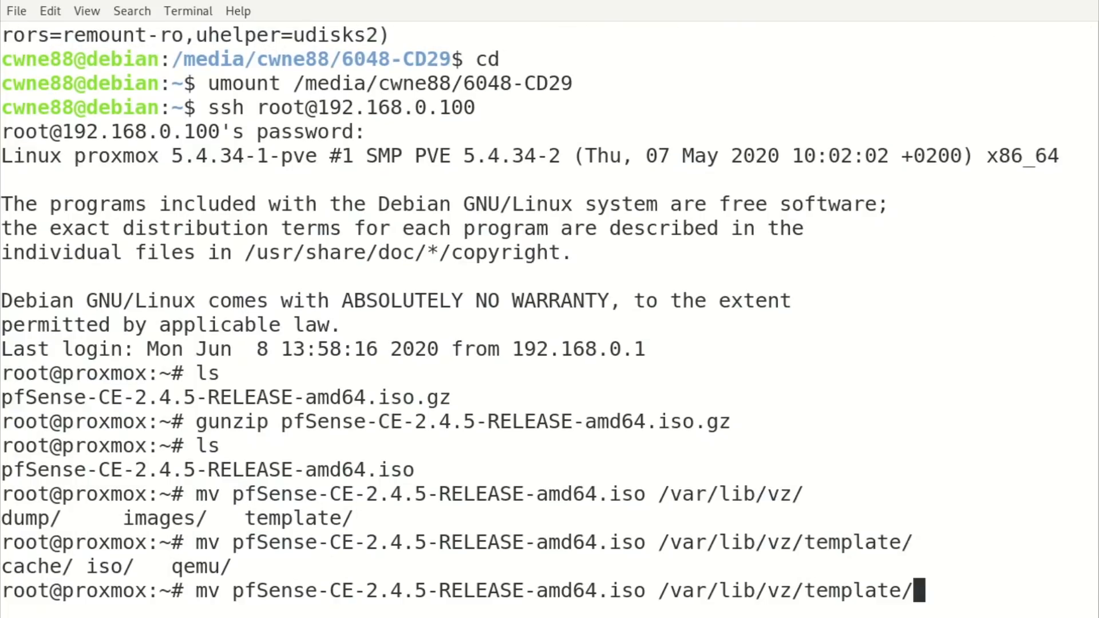
type("is")
key("Tab")
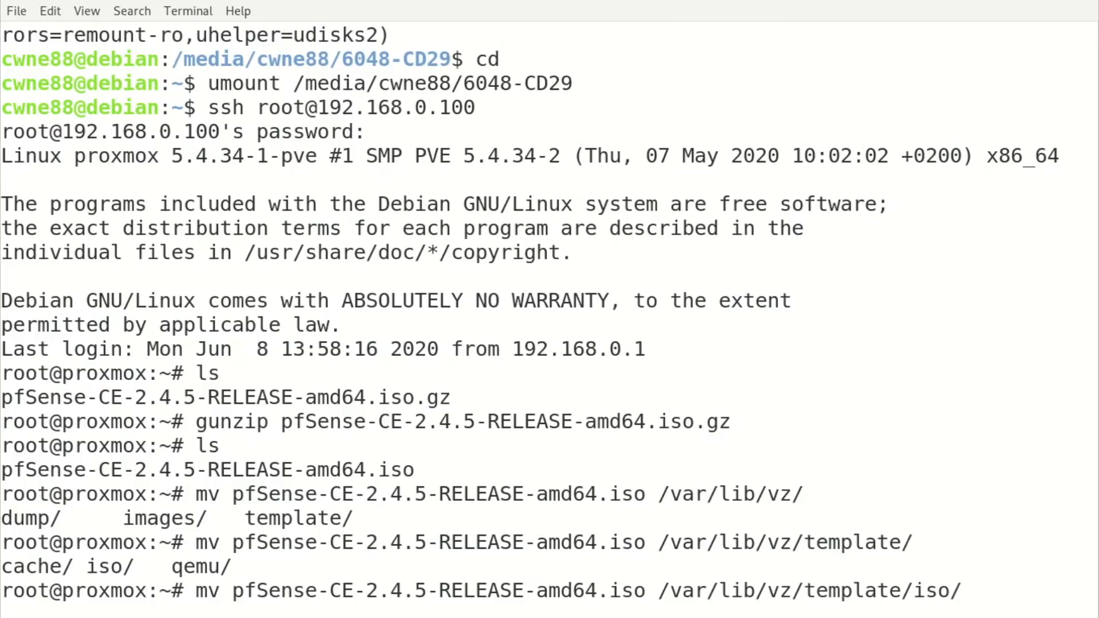
key("Return")
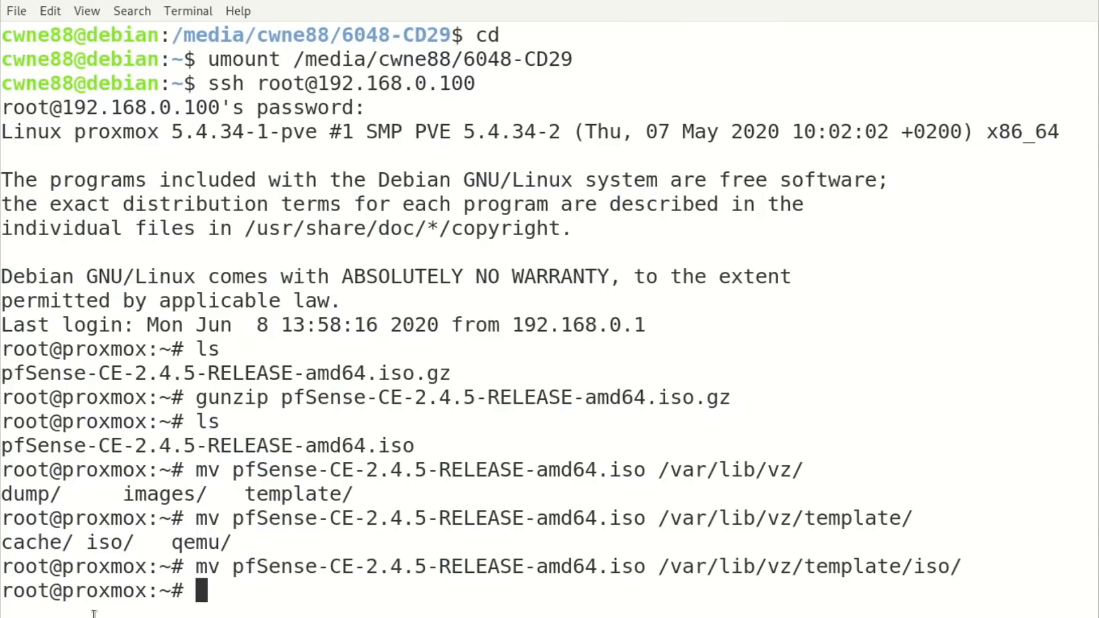
Change into /var/lib/vz/template/iso/ and list it to confirm the ISO is there.
double_click(266, 561)
left_click(712, 593)
left_click_drag(658, 566, 921, 542)
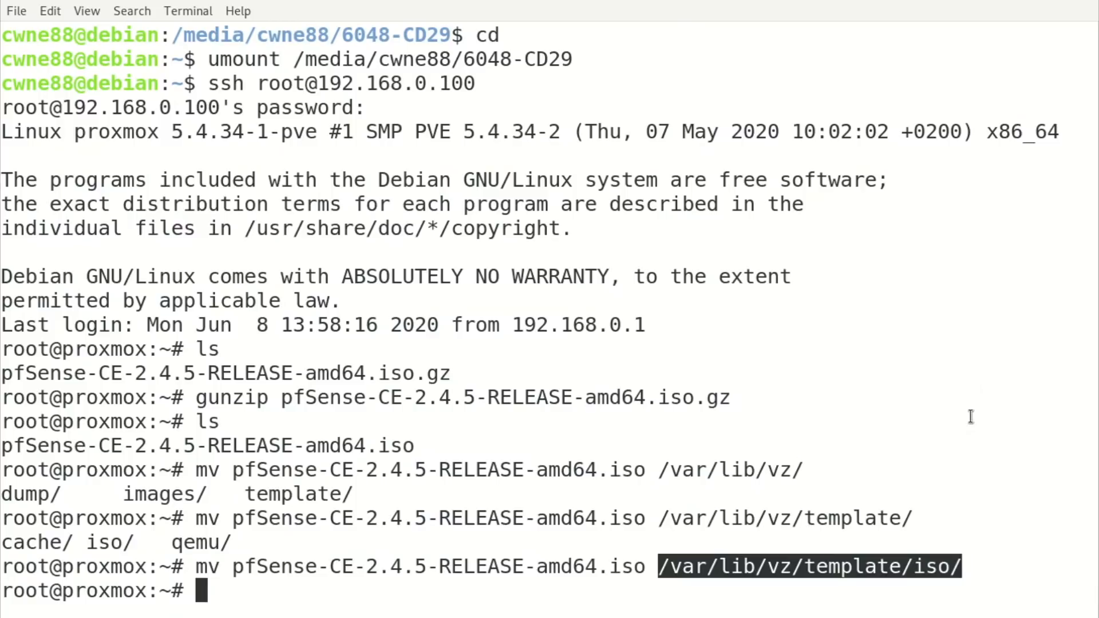
type("cd /var/lib/z")
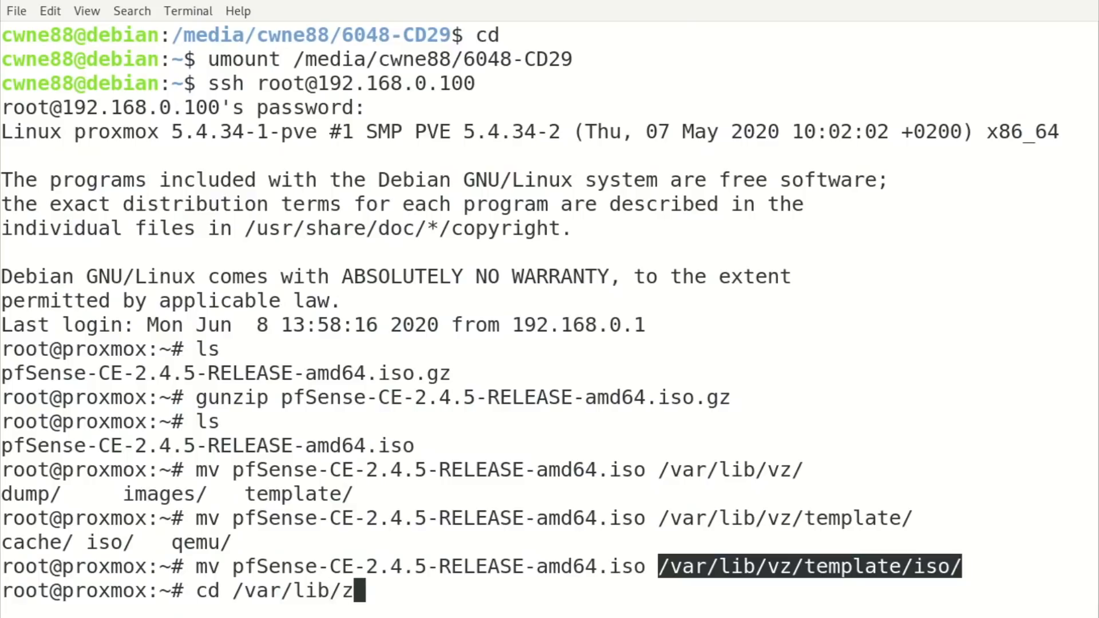
key("BackSpace")
type("vz/te")
key("Tab")
type("i")
key("Tab")
key("Return")
type("ls")
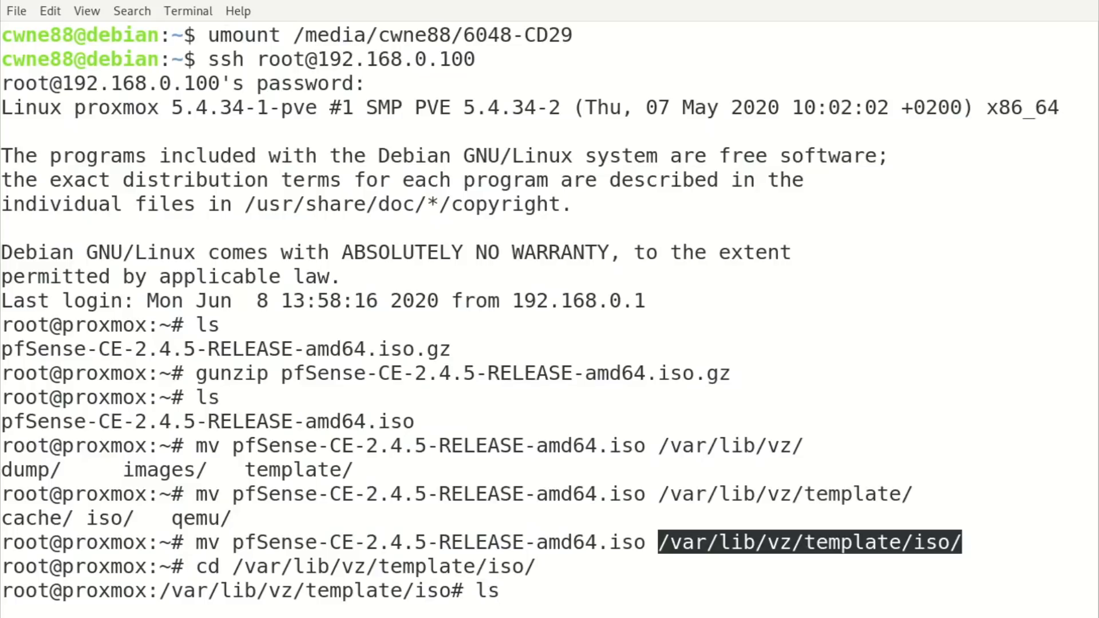
key("Return")
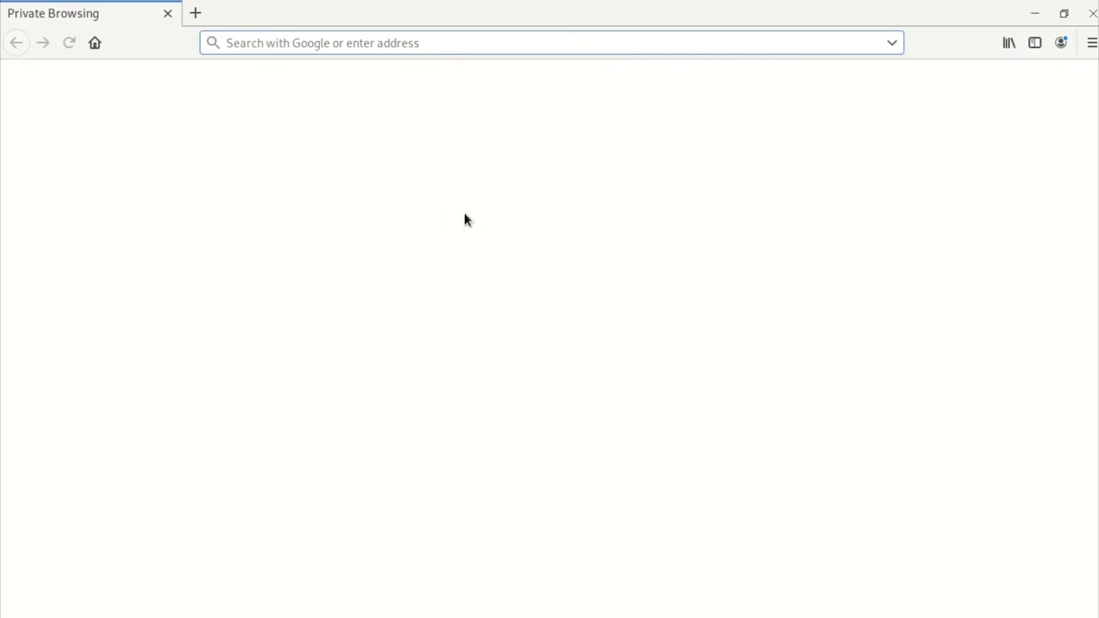
type("https:")
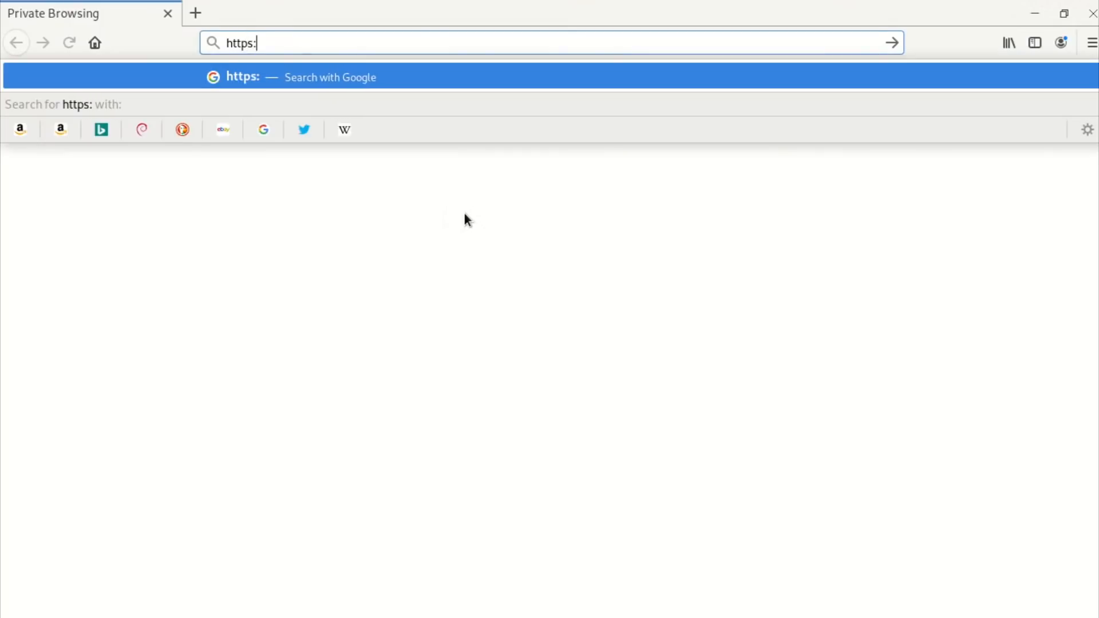
type("//192")
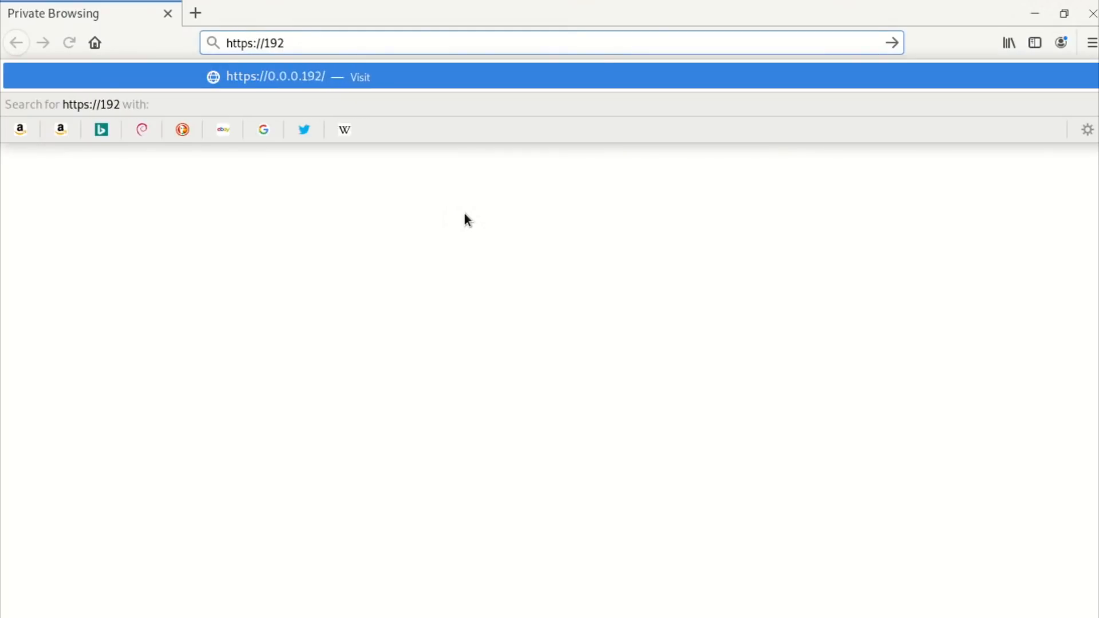
type(".168.0.100")
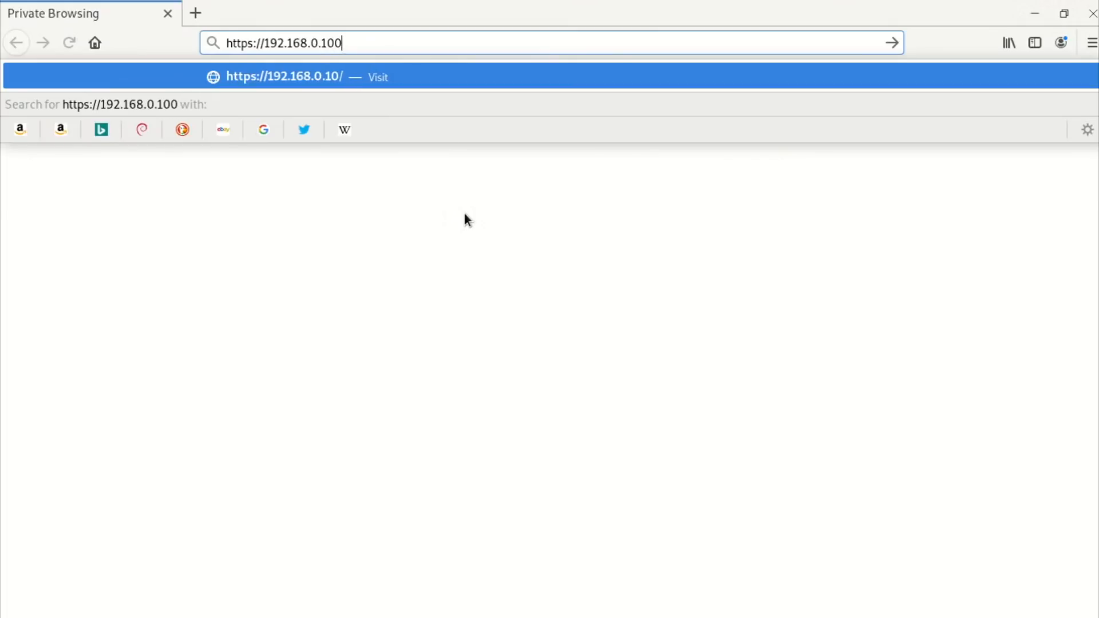
type(":8006")
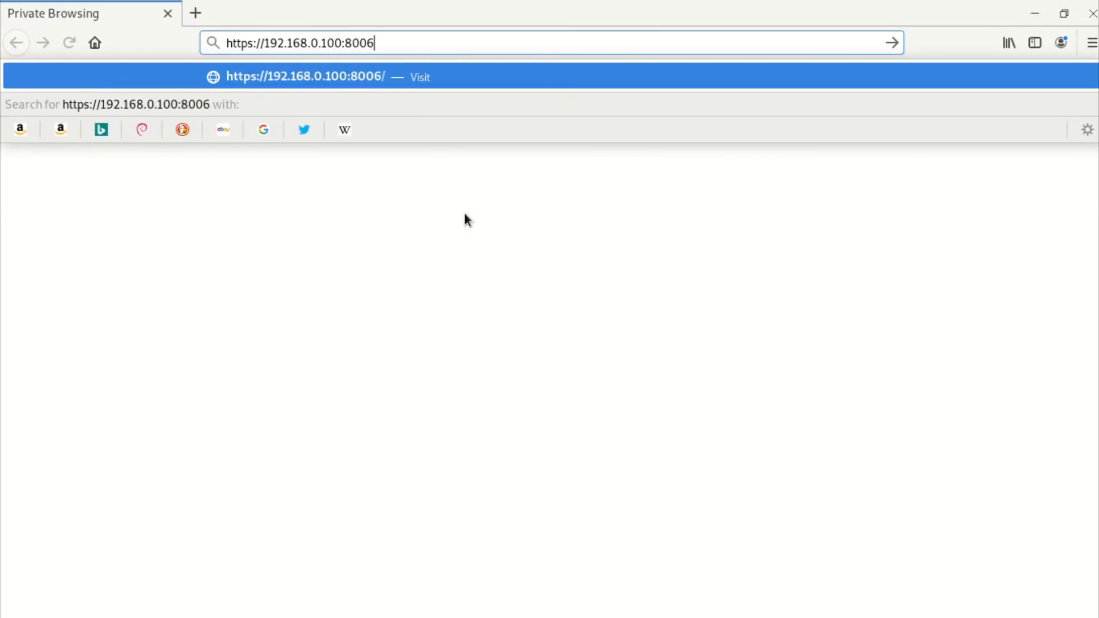
key("Return")
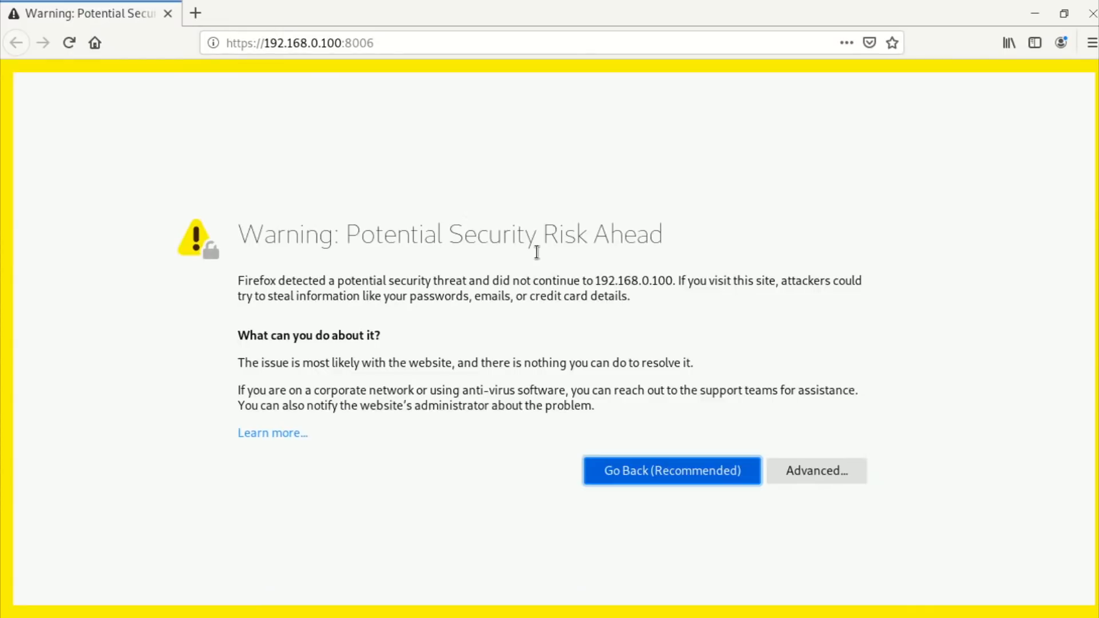
left_click(796, 465)
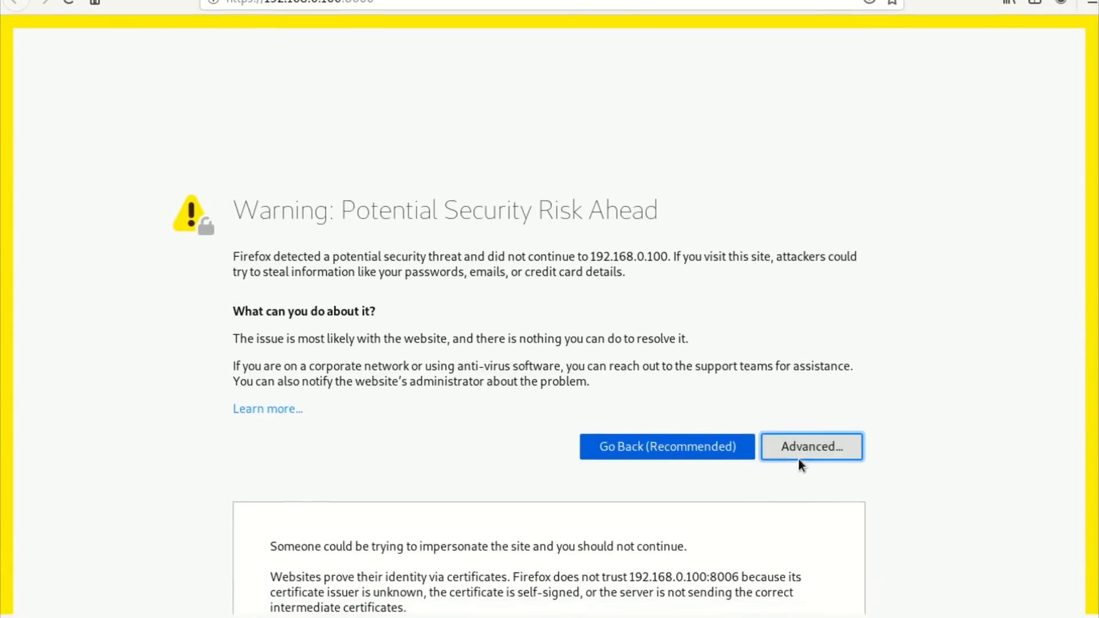
left_click(788, 545)
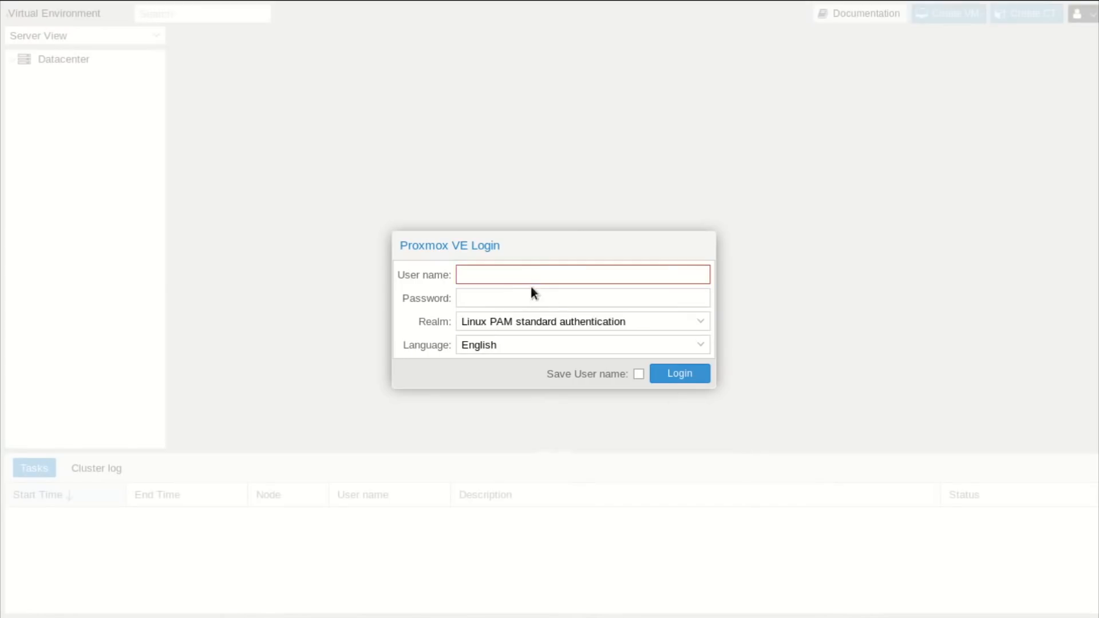
type("root")
key("Tab")
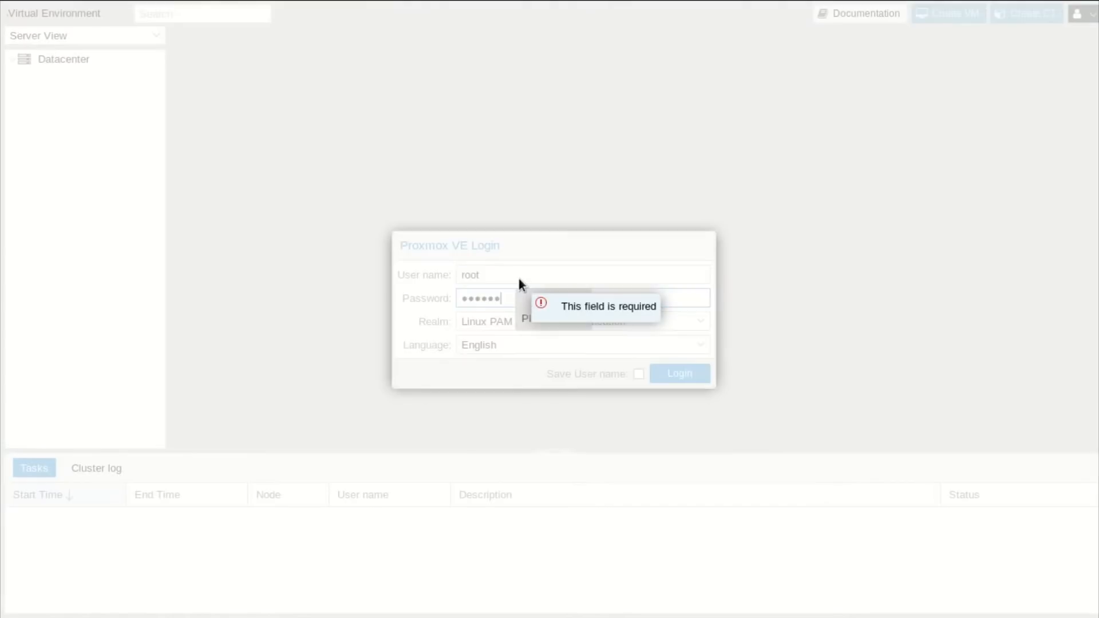
key("Return")
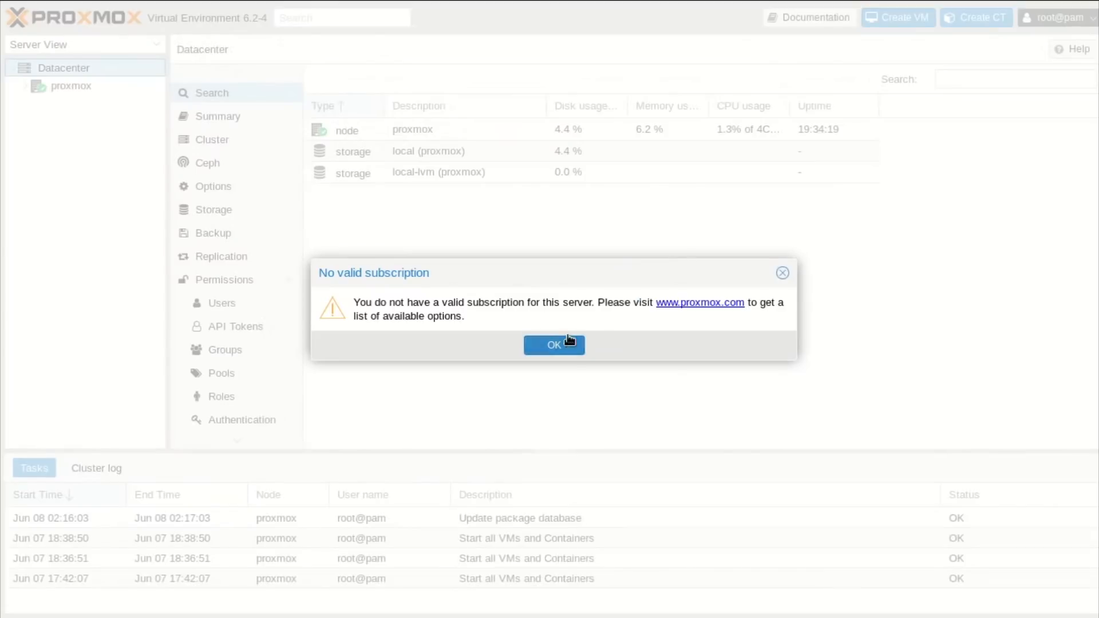
Dismiss the subscription notice and start a new VM with ID 254 named pfsense.
left_click(569, 342)
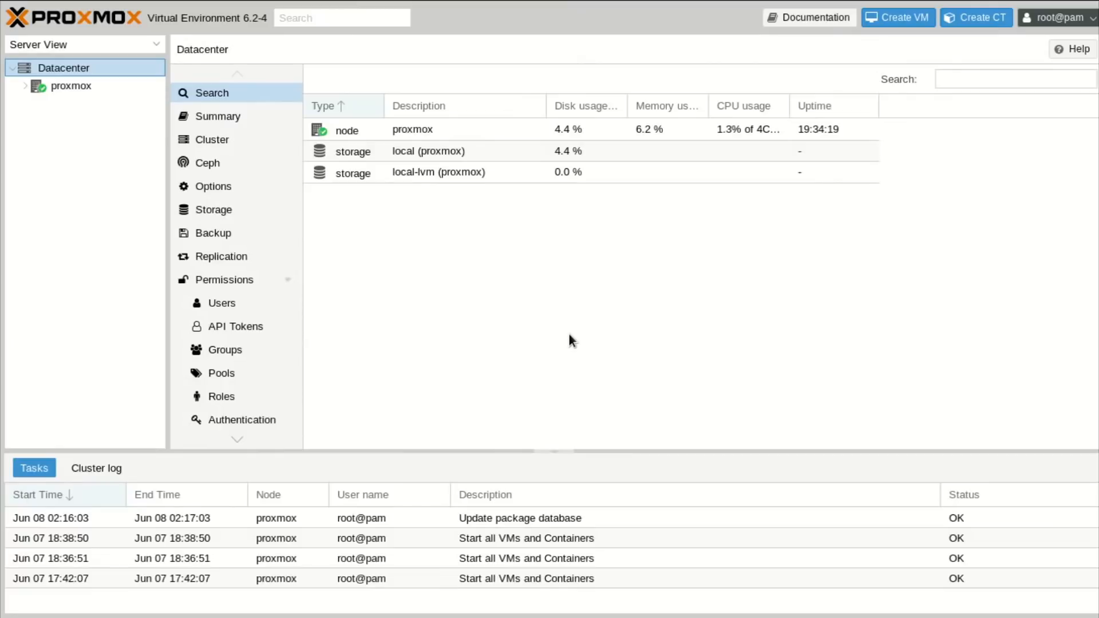
left_click(23, 87)
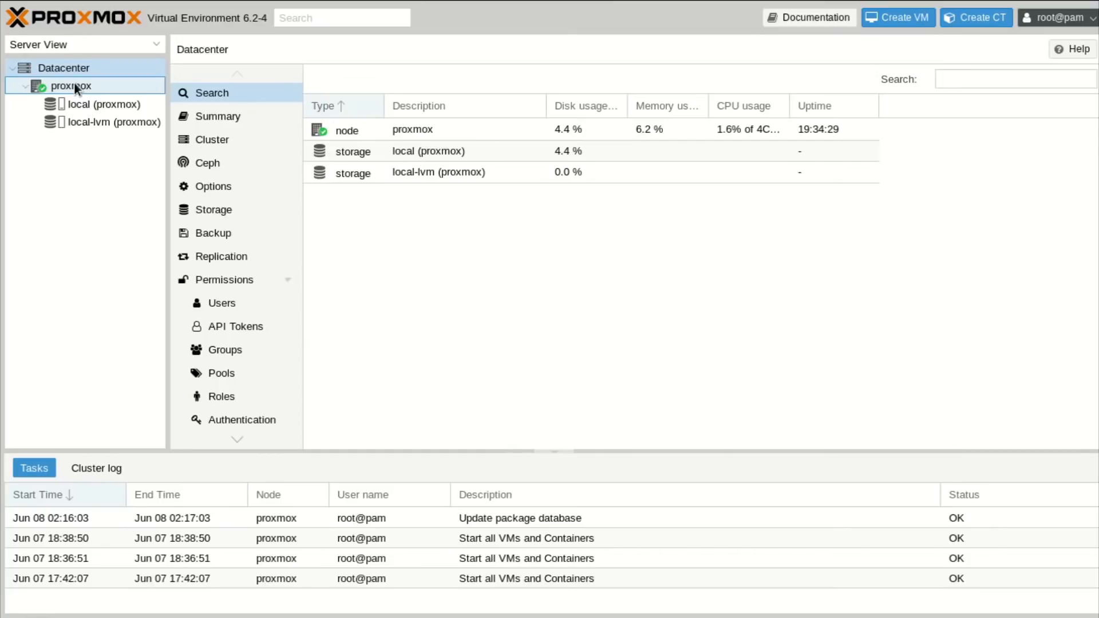
left_click(904, 19)
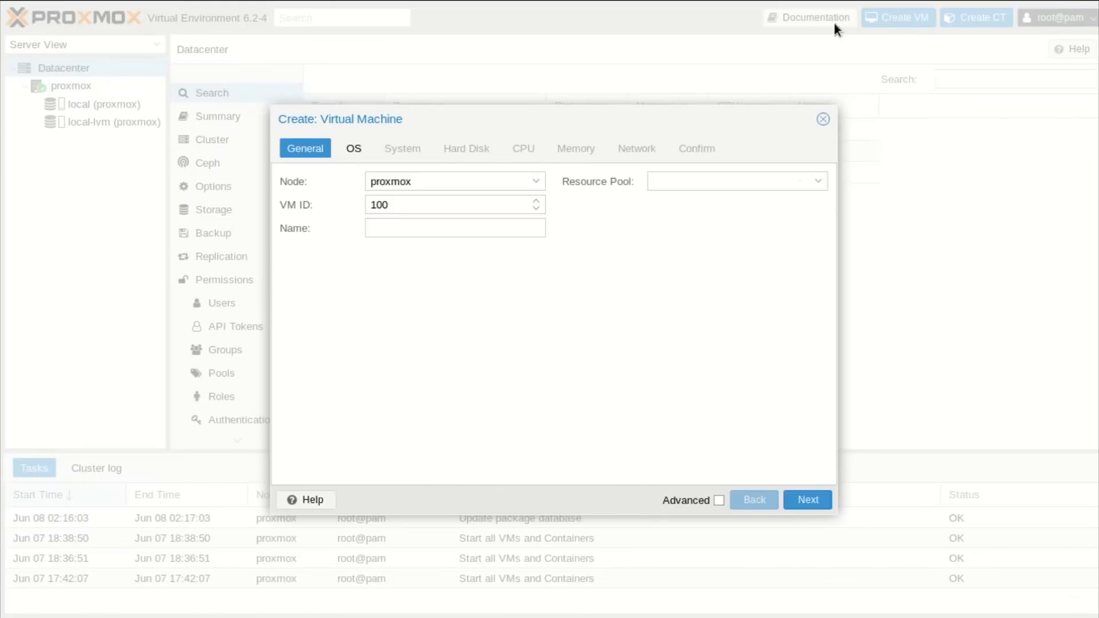
type("254")
left_click(433, 231)
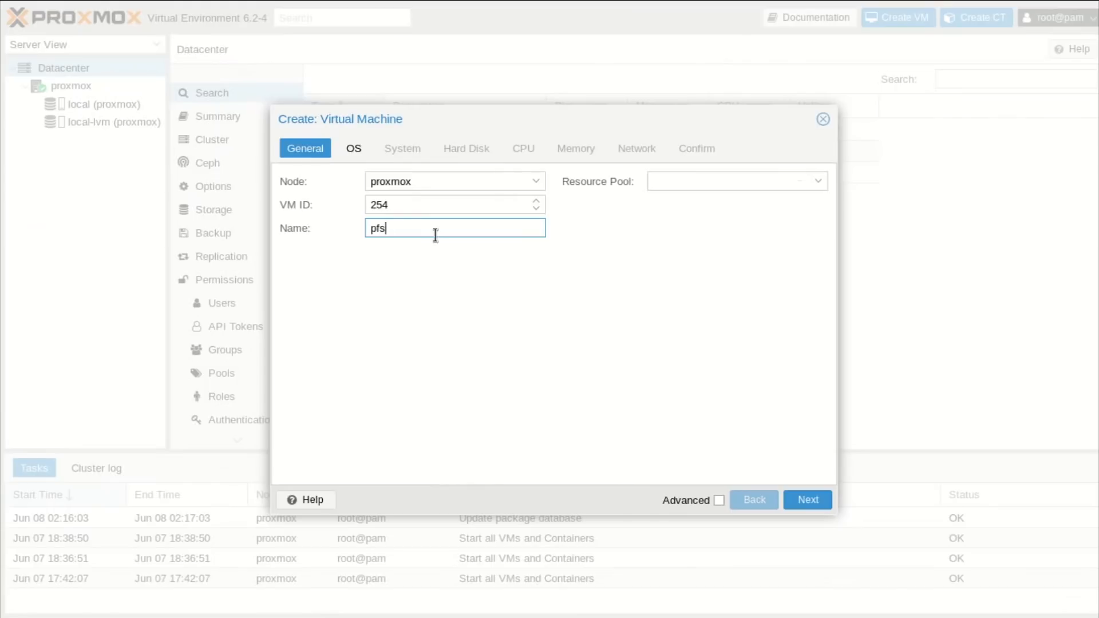
Choose pfSense-CE-2.4.5-RELEASE-amd64.iso as the VM's install ISO image.
left_click(356, 150)
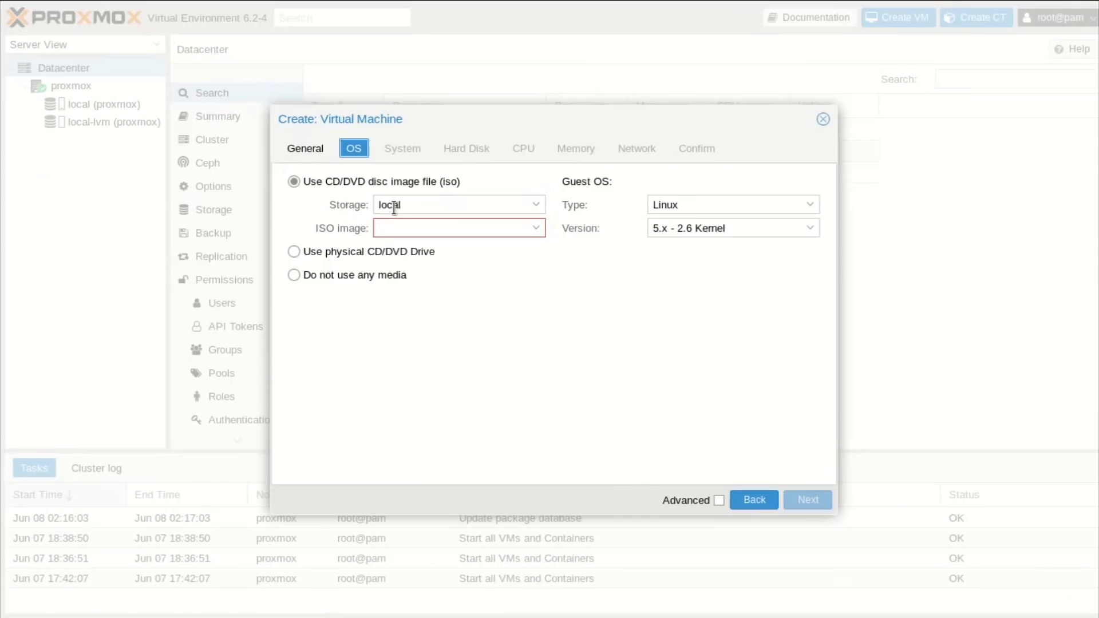
left_click(340, 180)
left_click(536, 230)
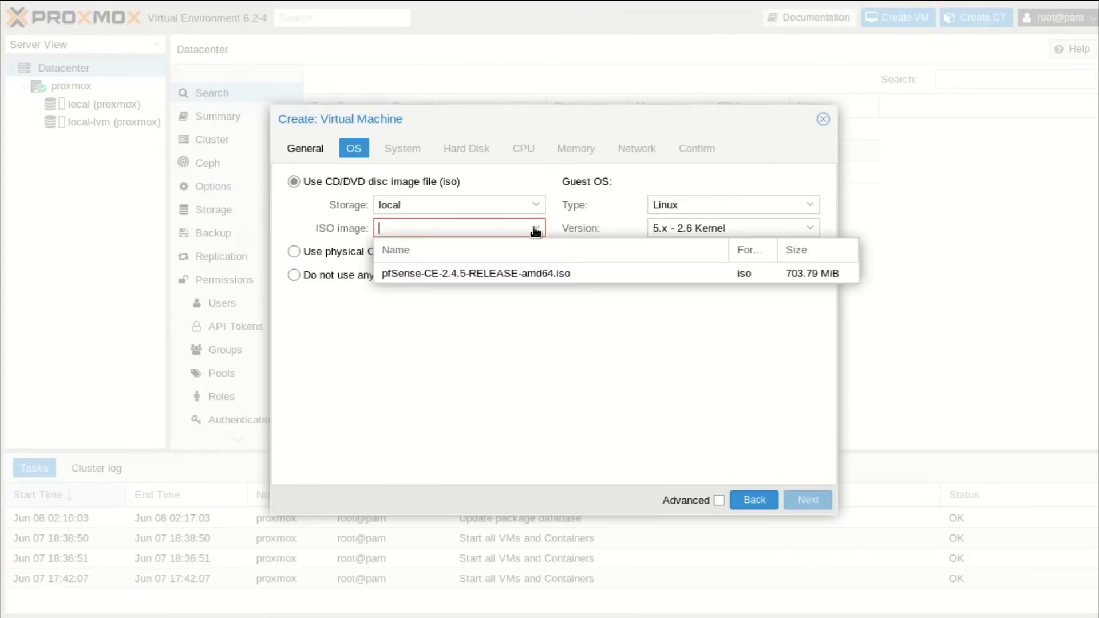
left_click(503, 269)
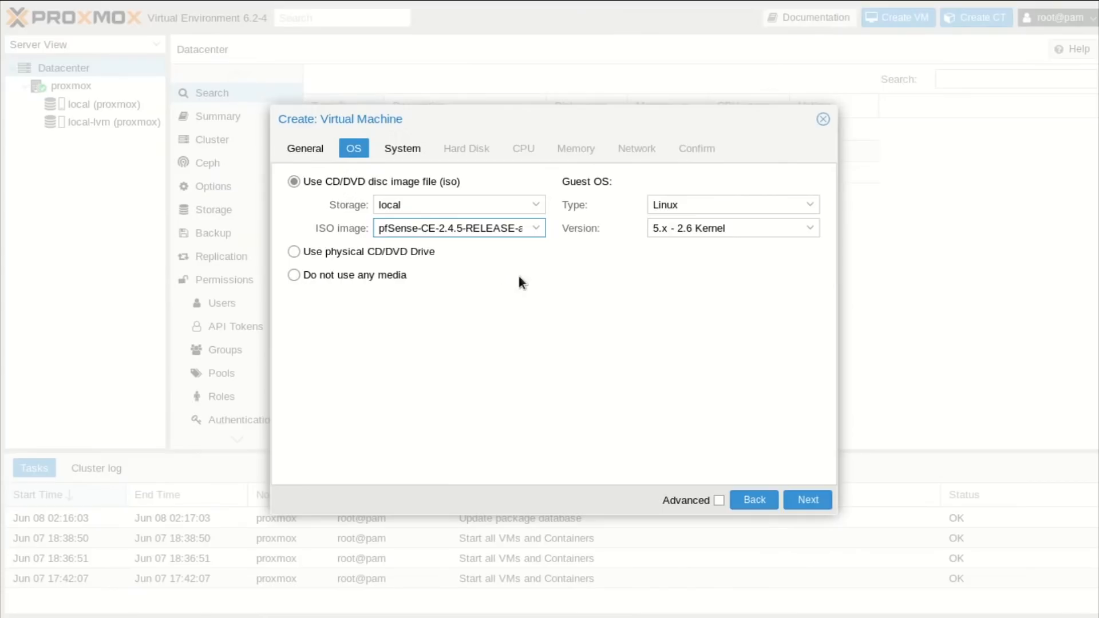
Keep defaults (32 GiB disk, 1 core, 2048 MiB memory, vmbr0 network) and create the VM.
left_click(412, 149)
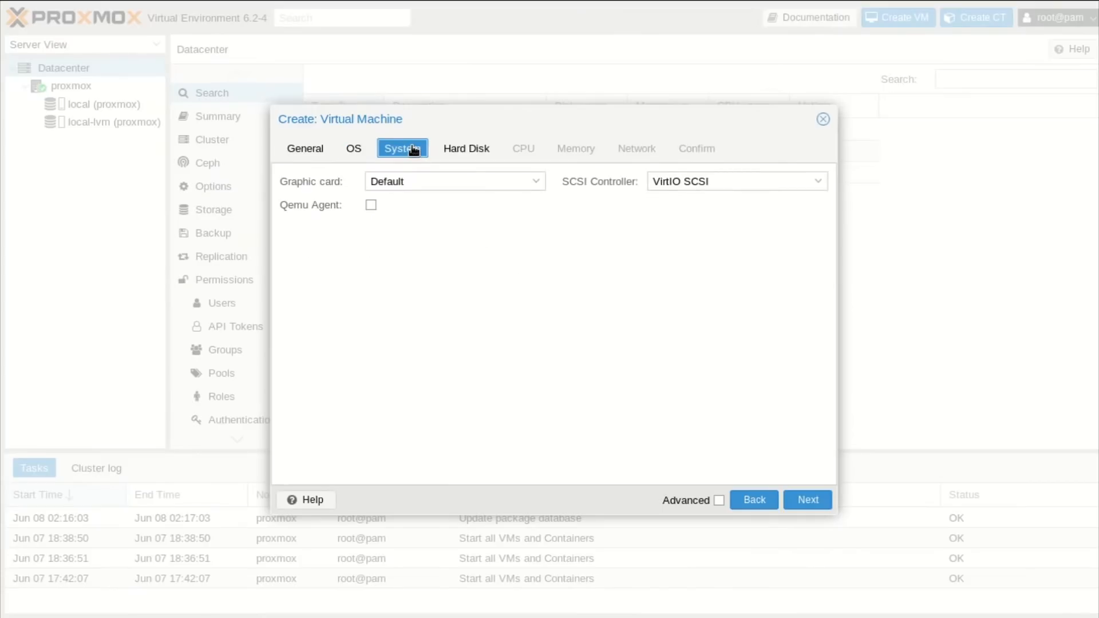
left_click(474, 152)
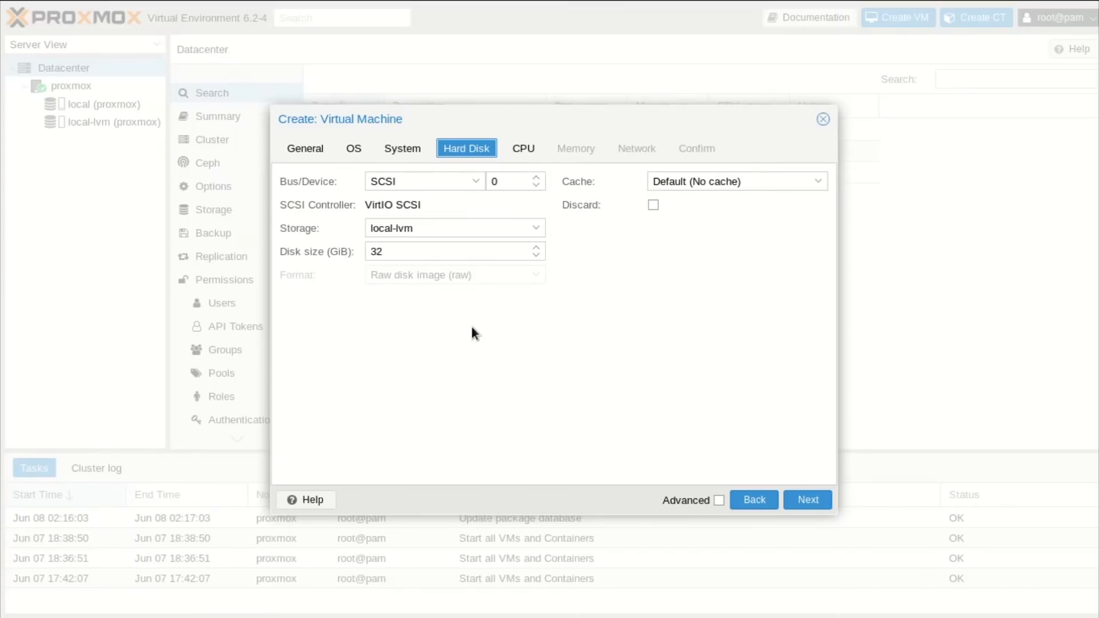
left_click(525, 149)
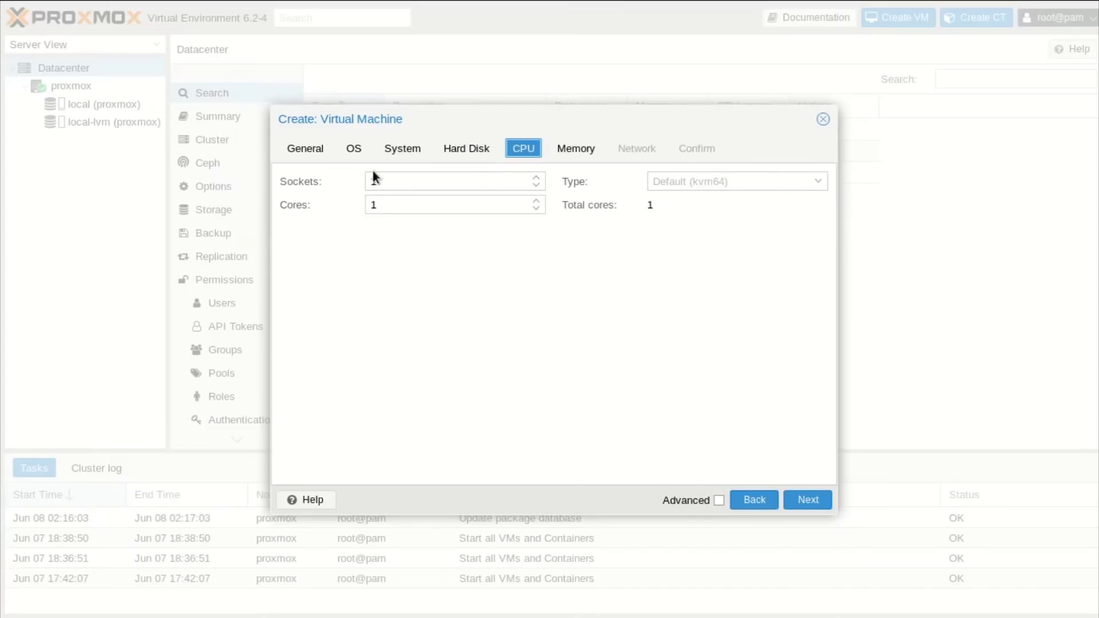
left_click(565, 153)
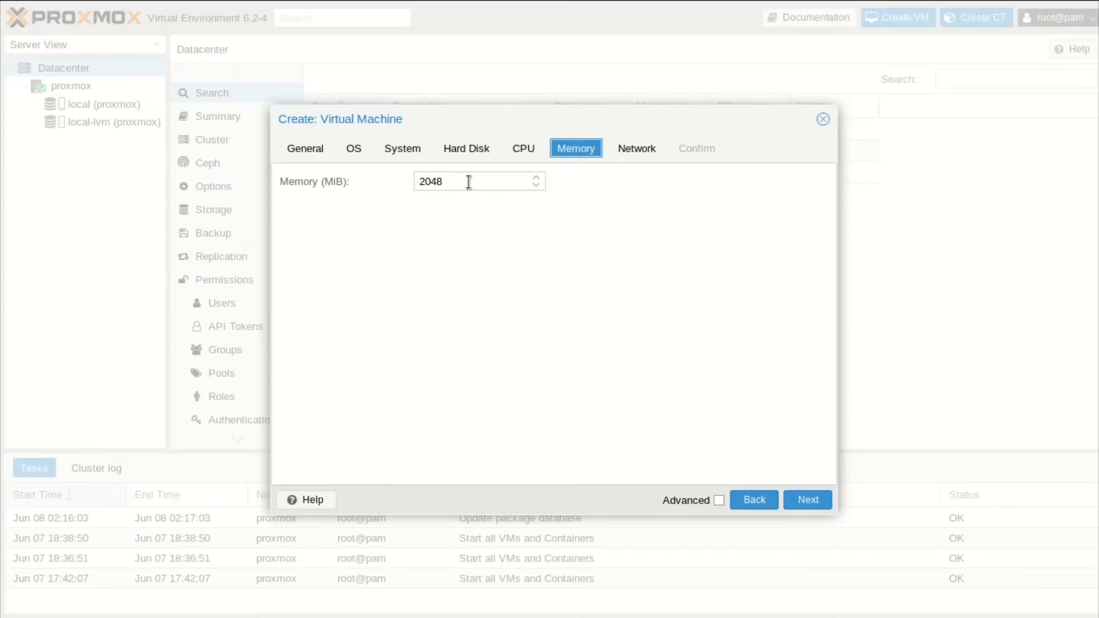
left_click(648, 151)
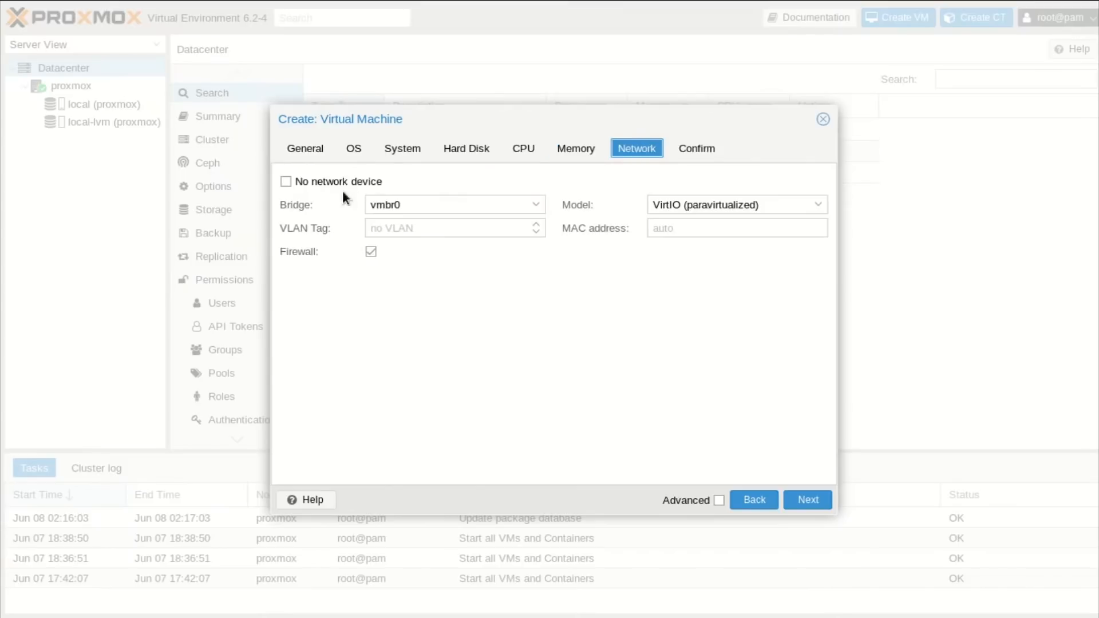
left_click(700, 148)
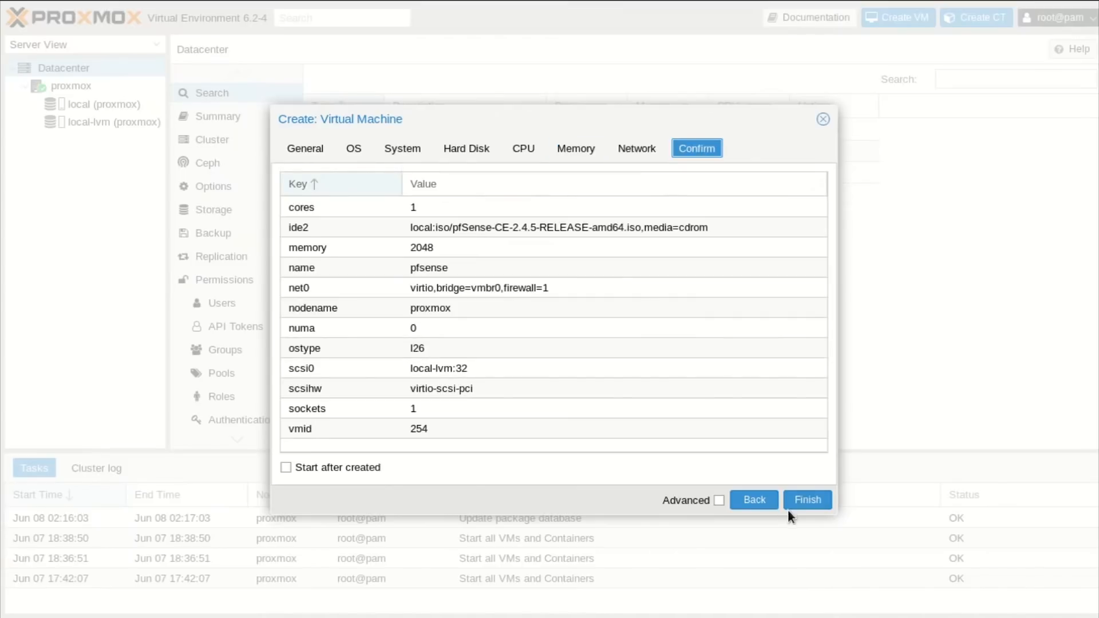
left_click(805, 501)
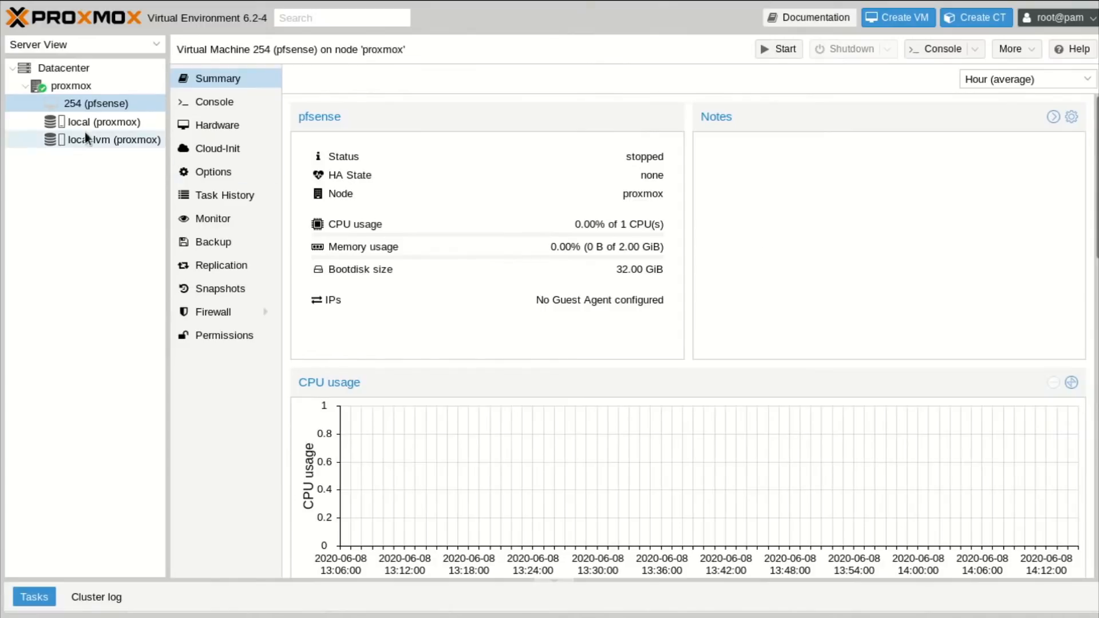
Select VM 254 pfsense, then switch to the Terminal's root SSH session on proxmox.
left_click(103, 105)
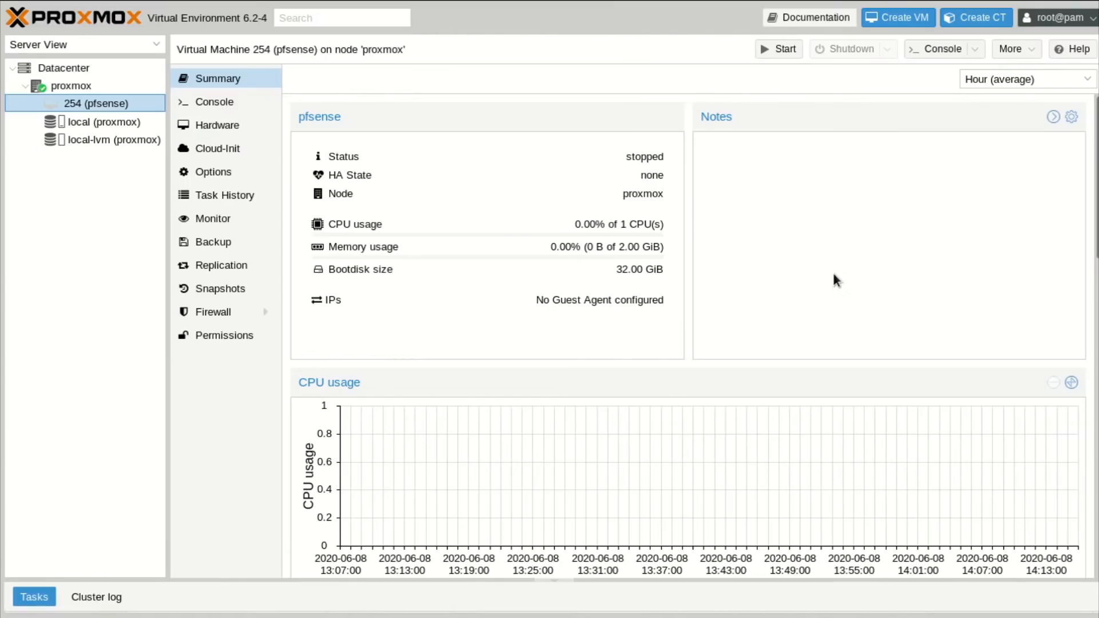
key("alt+Tab")
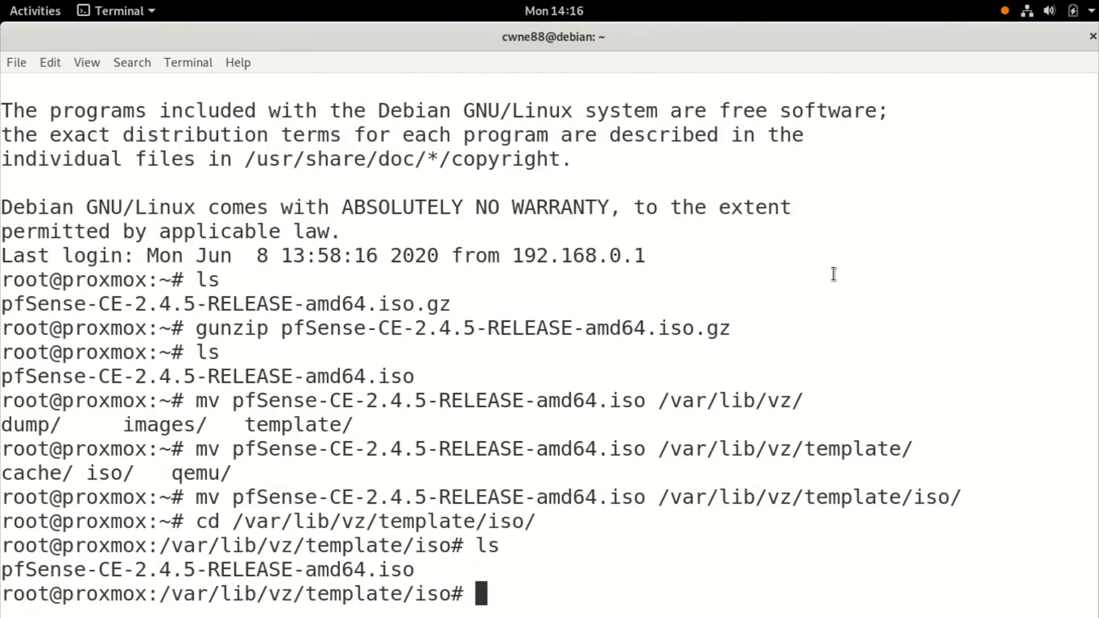
Run dmesg on the proxmox host to show the kernel log.
left_click_drag(63, 596, 146, 592)
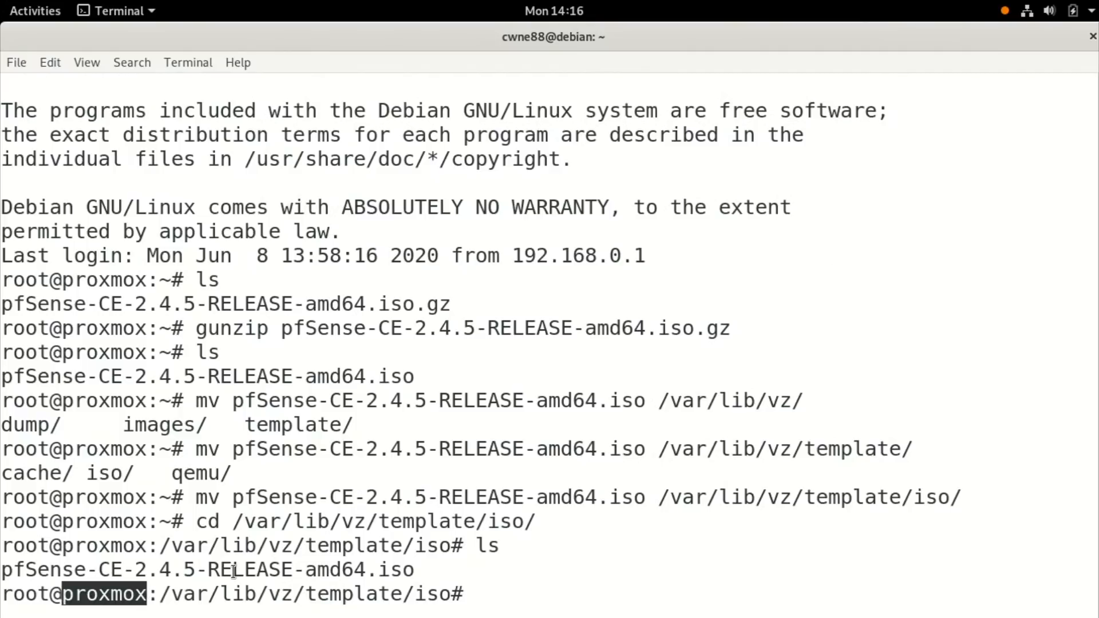
left_click(250, 543)
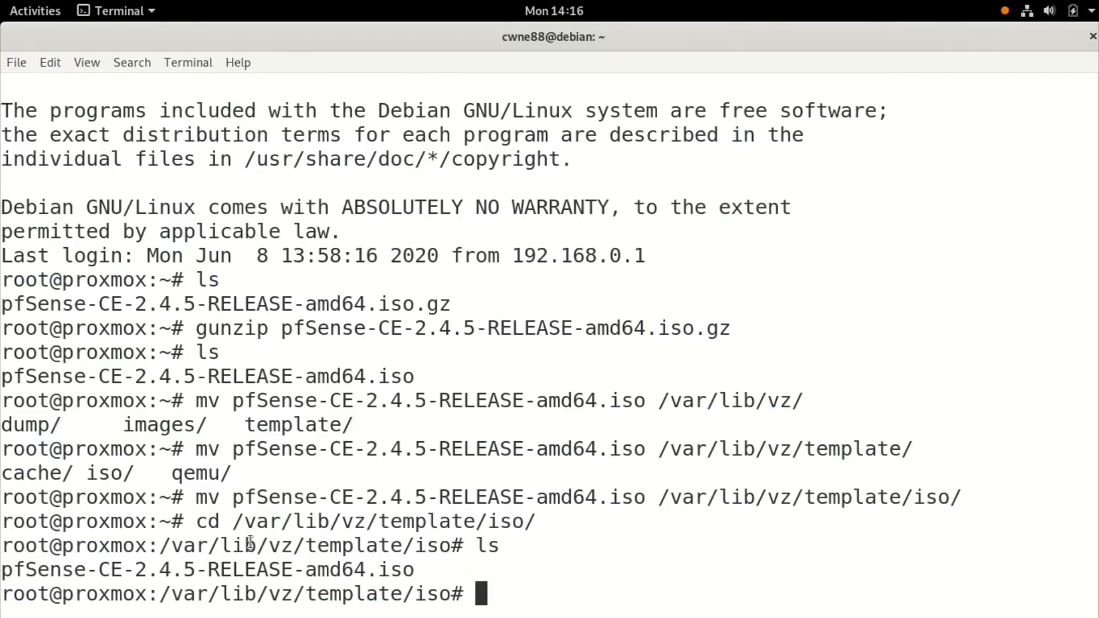
type("dmesg")
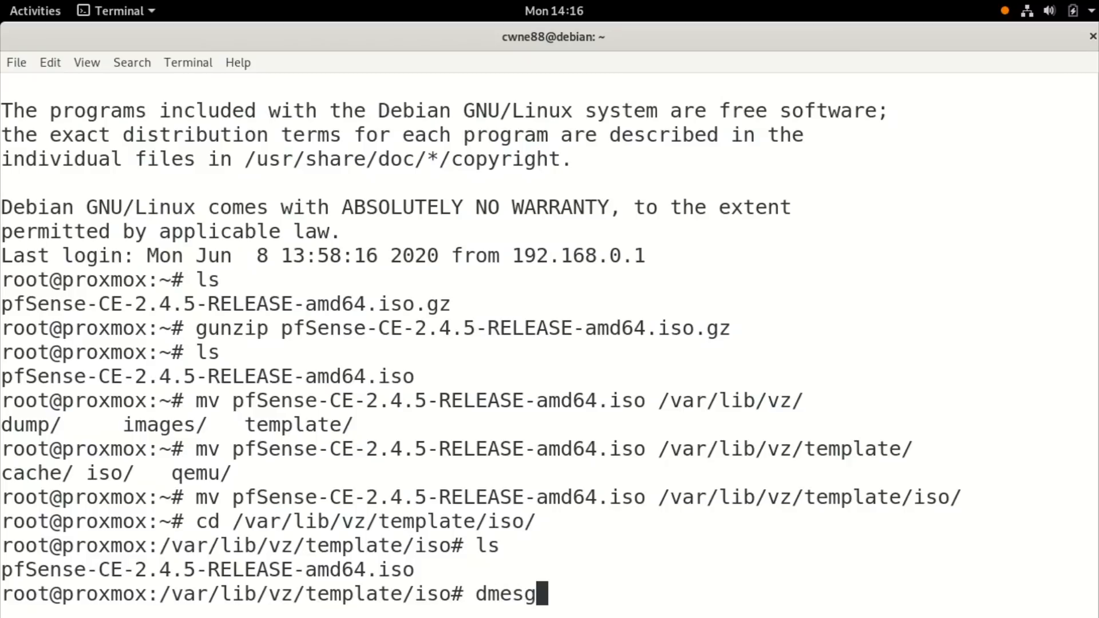
key("Return")
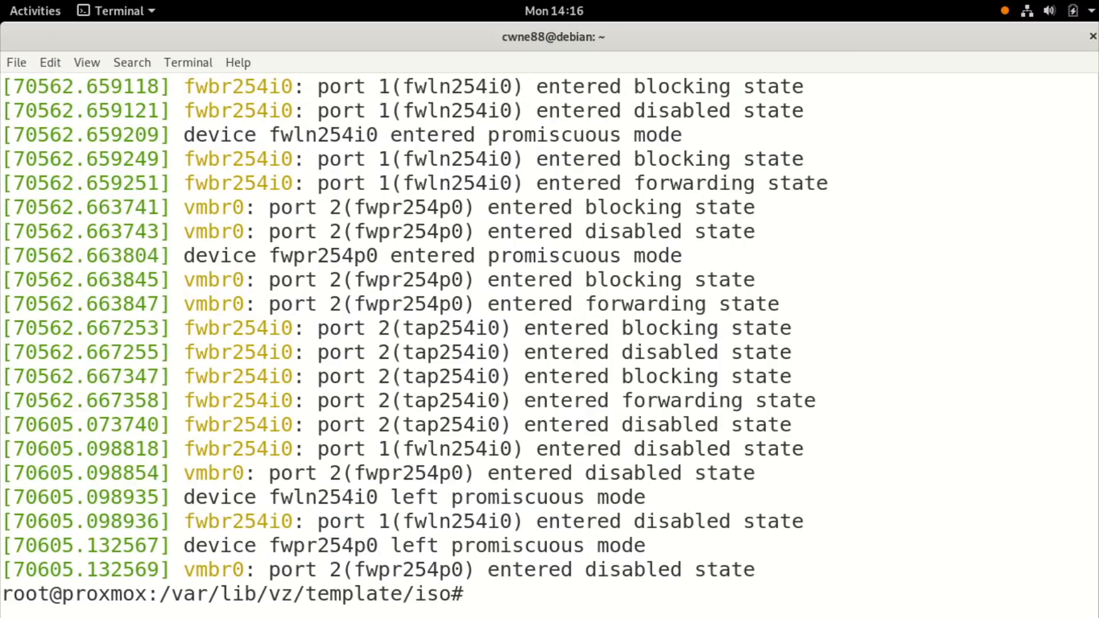
key("Up")
key("Down")
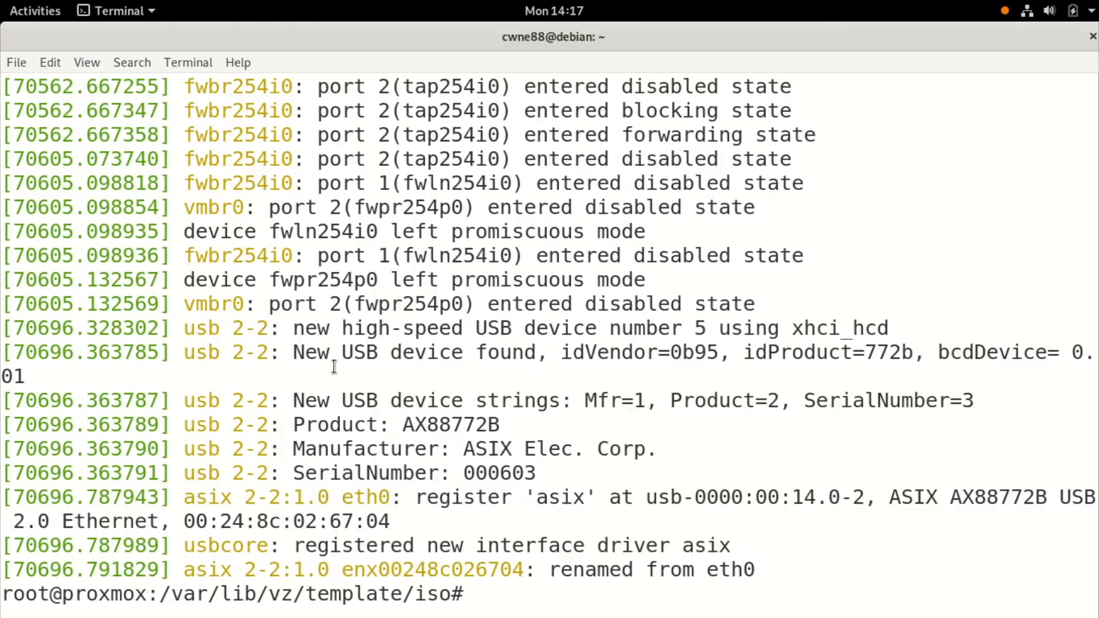
Highlight the ASIX AX88772B USB Ethernet detection lines, then return to Firefox.
left_click_drag(401, 328, 568, 350)
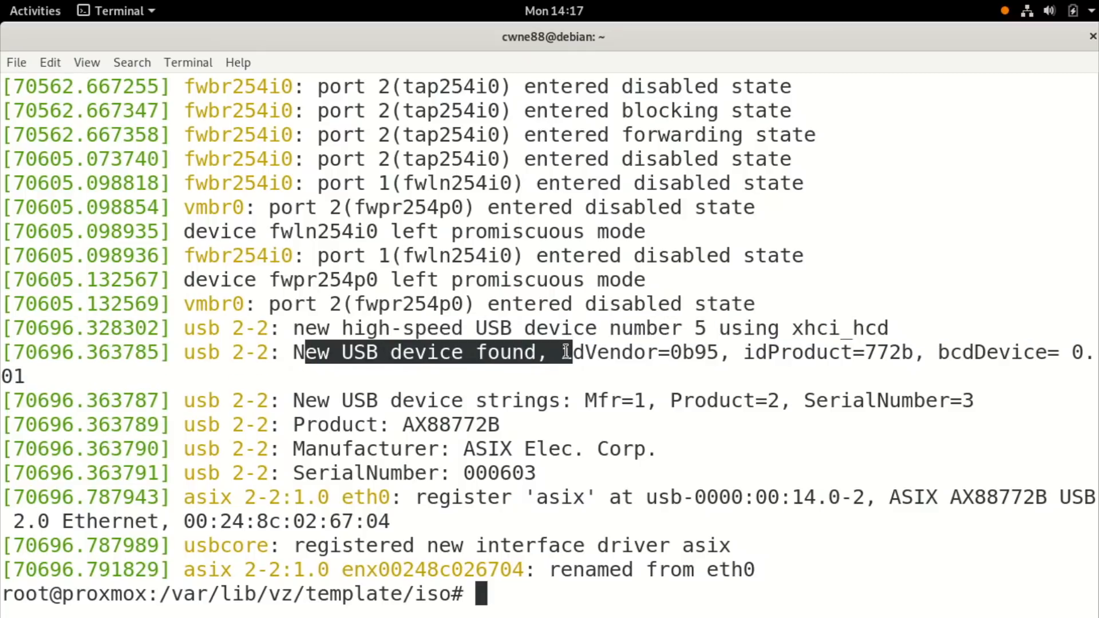
left_click(297, 404)
left_click_drag(295, 402, 587, 401)
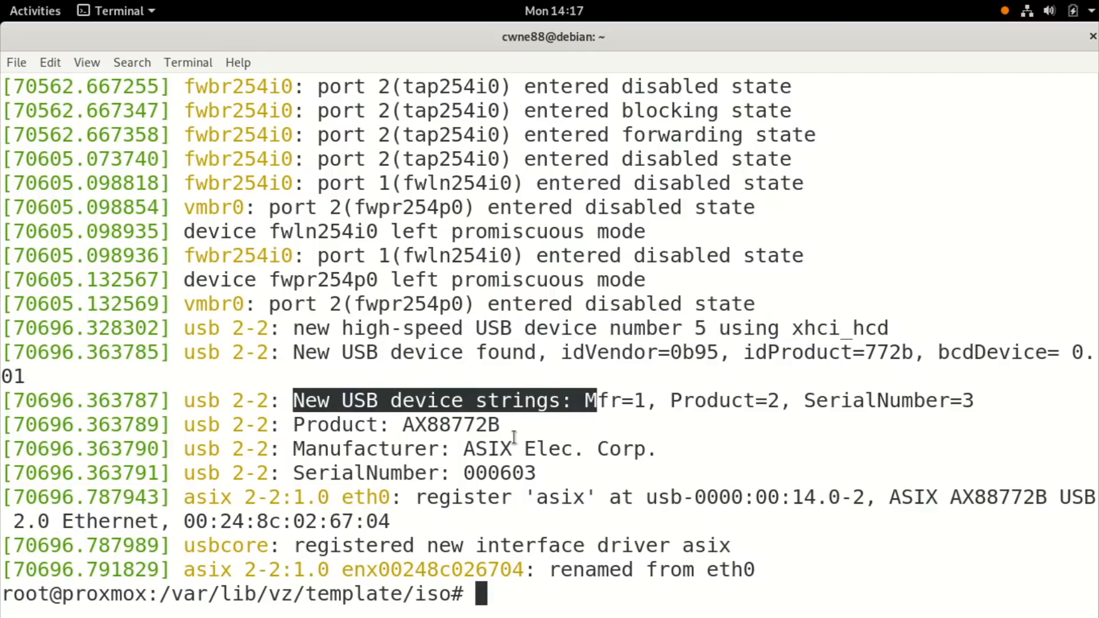
double_click(486, 452)
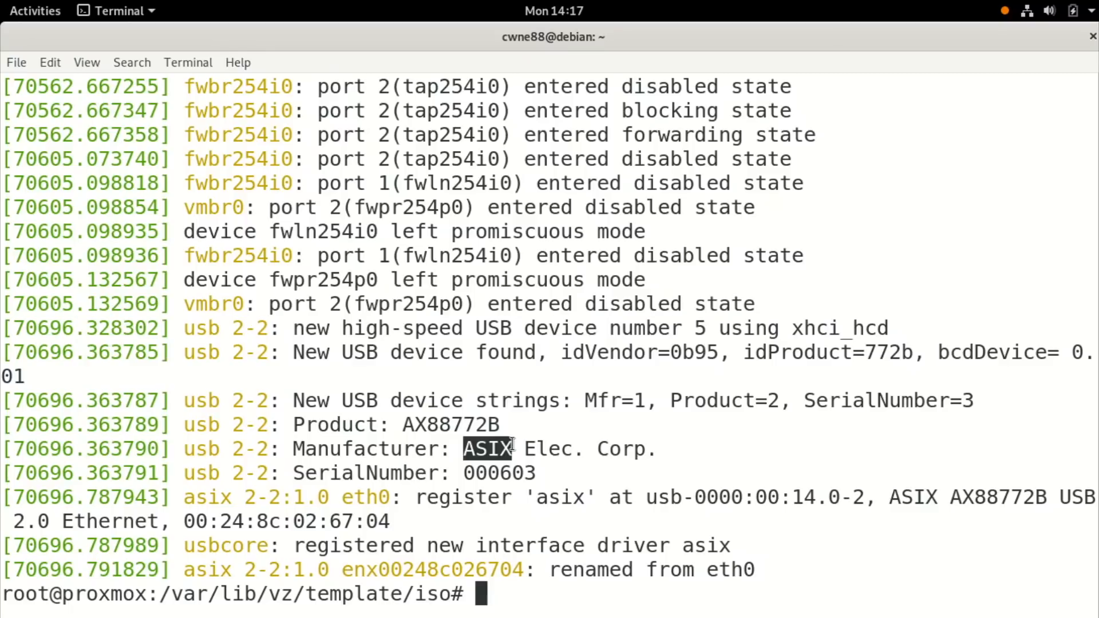
double_click(78, 522)
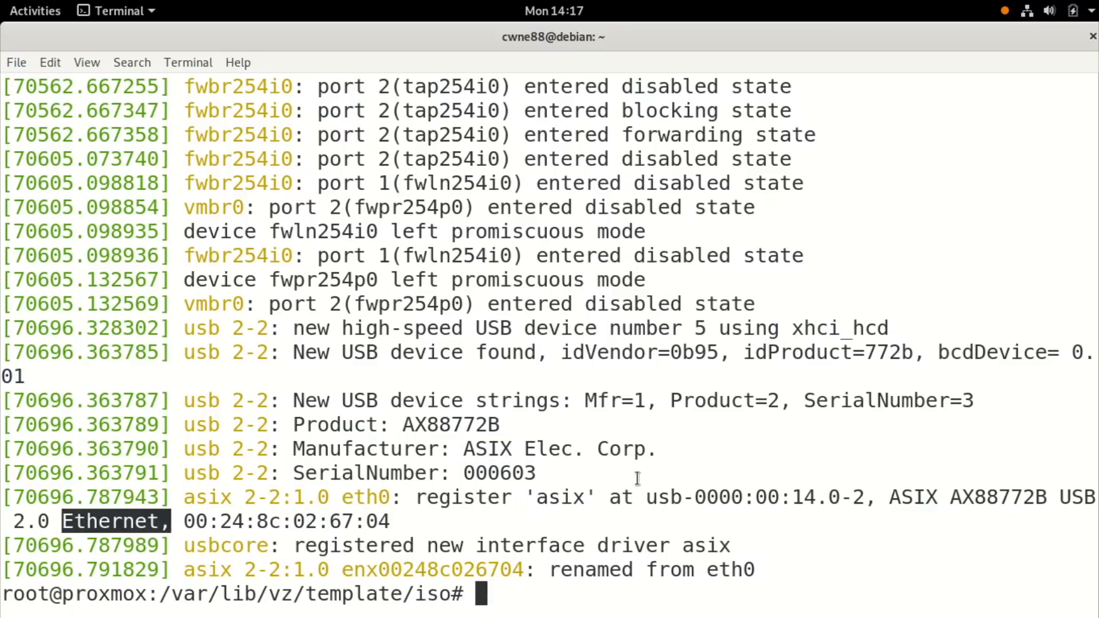
left_click(545, 522)
double_click(550, 497)
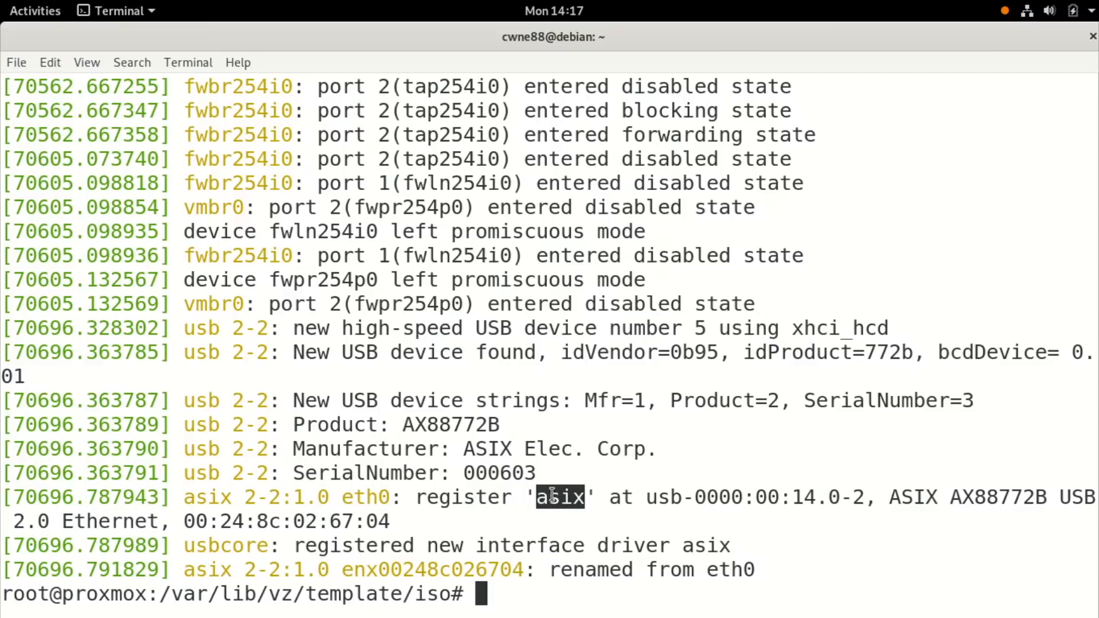
double_click(964, 497)
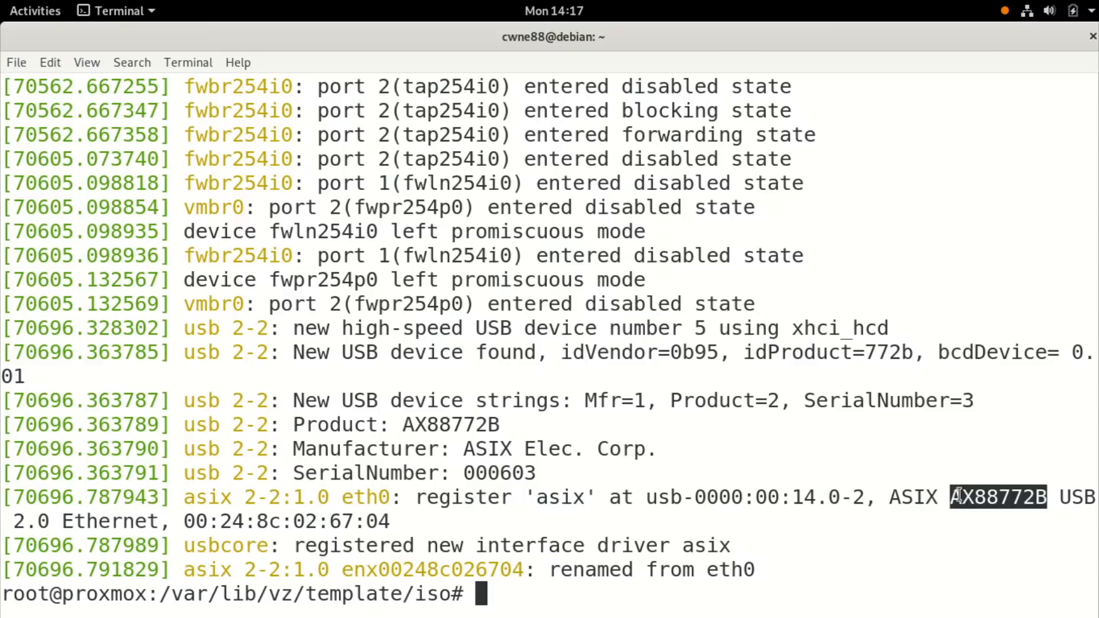
left_click(583, 456)
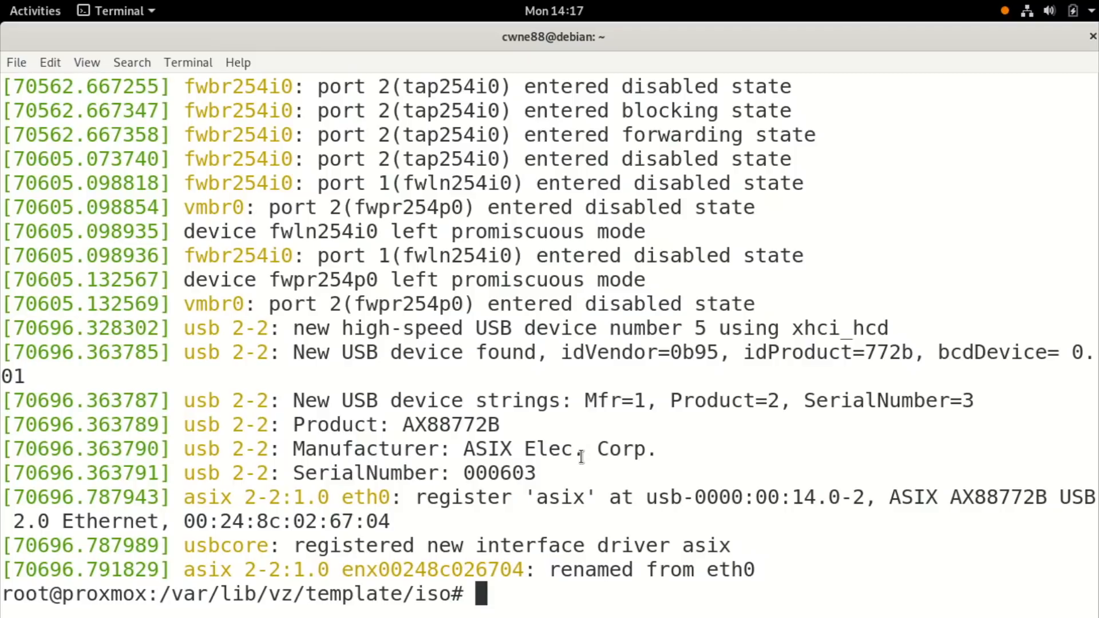
key("alt+Tab")
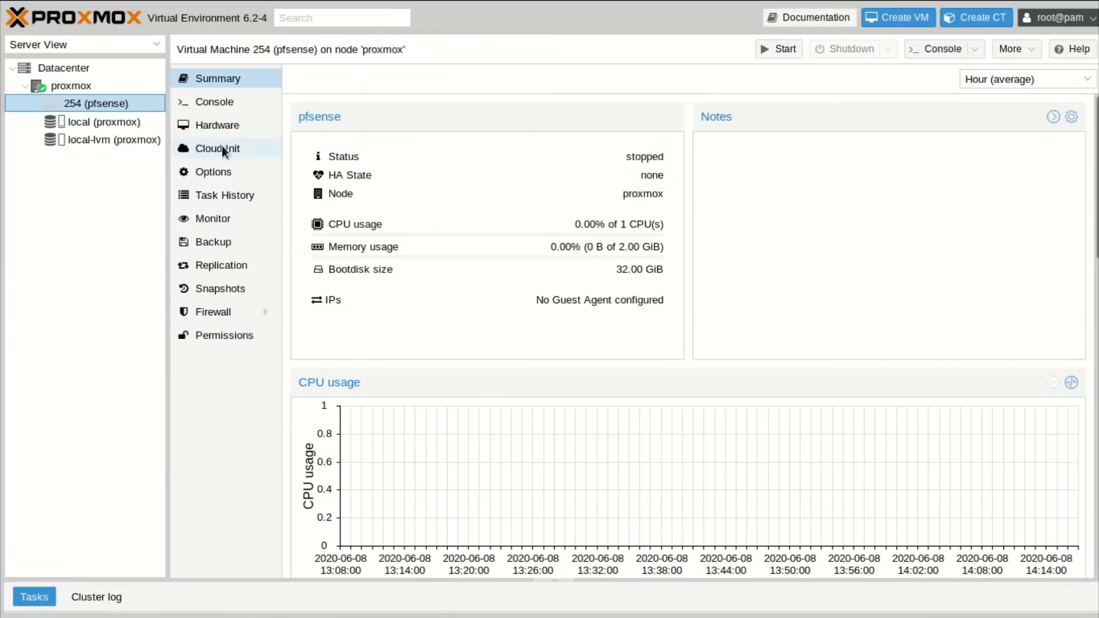
Add USB device 0b95:772b (ASIX AX88772B) by vendor/device ID to pfsense, then start it.
left_click(223, 123)
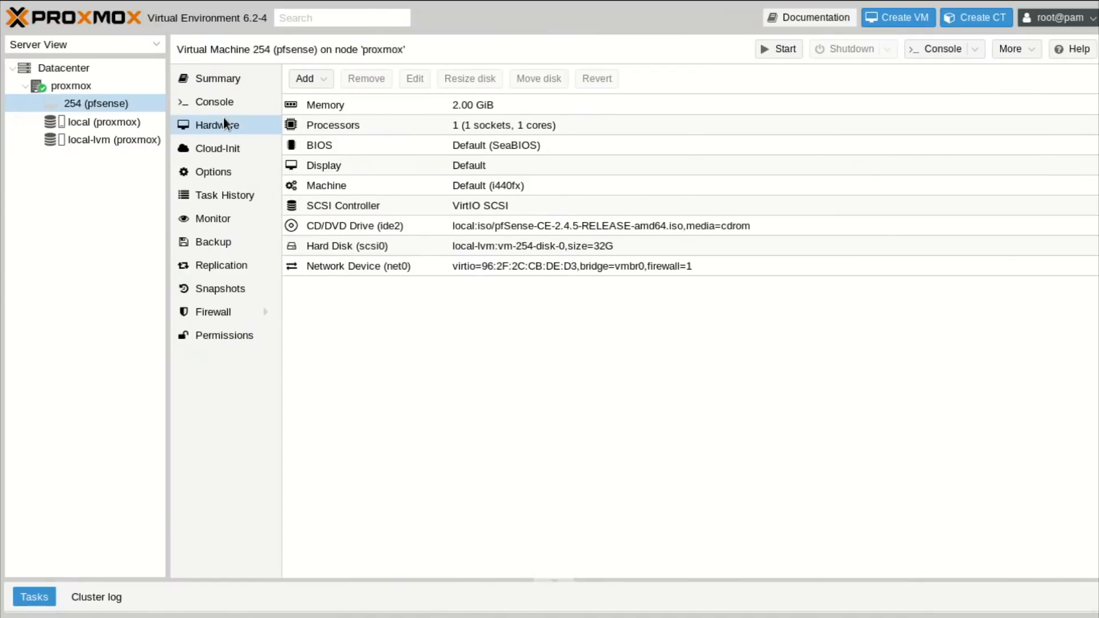
left_click(324, 78)
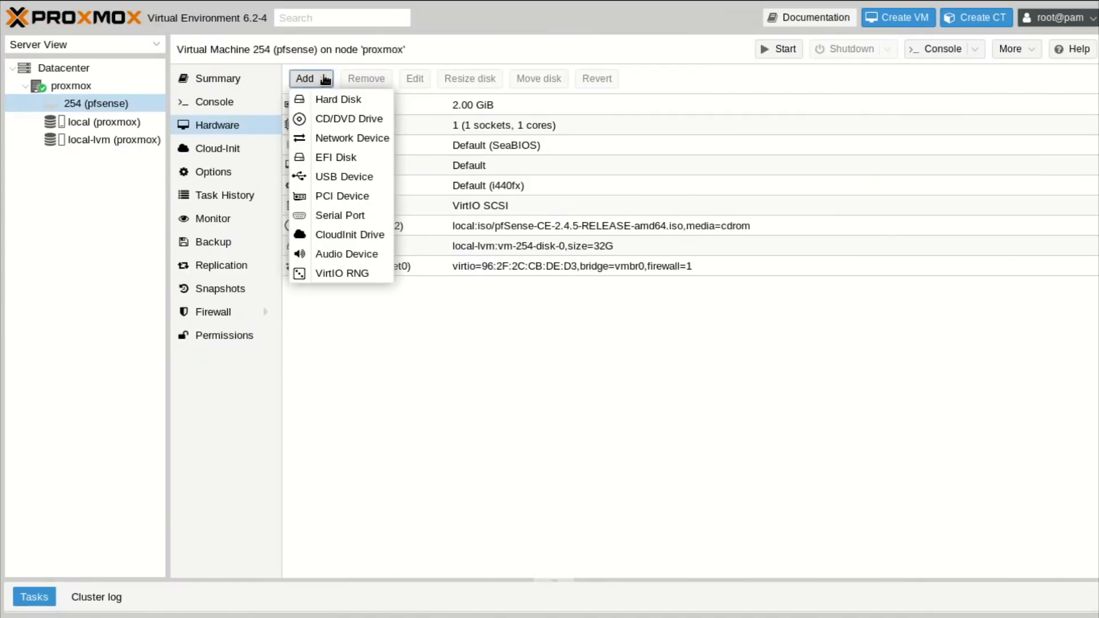
left_click(343, 176)
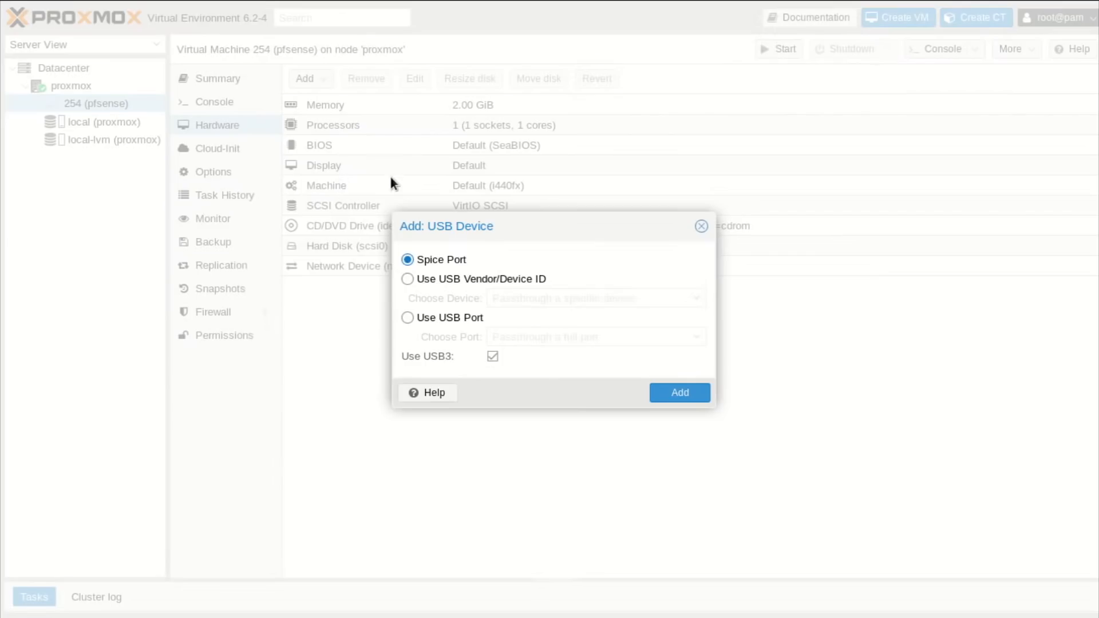
left_click(477, 278)
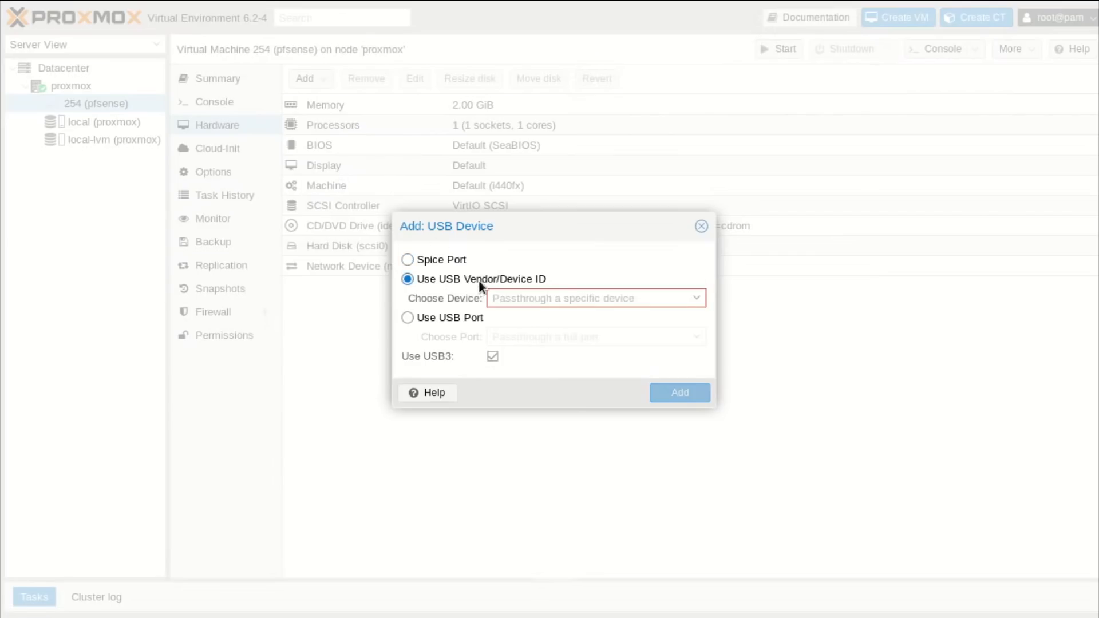
left_click(697, 300)
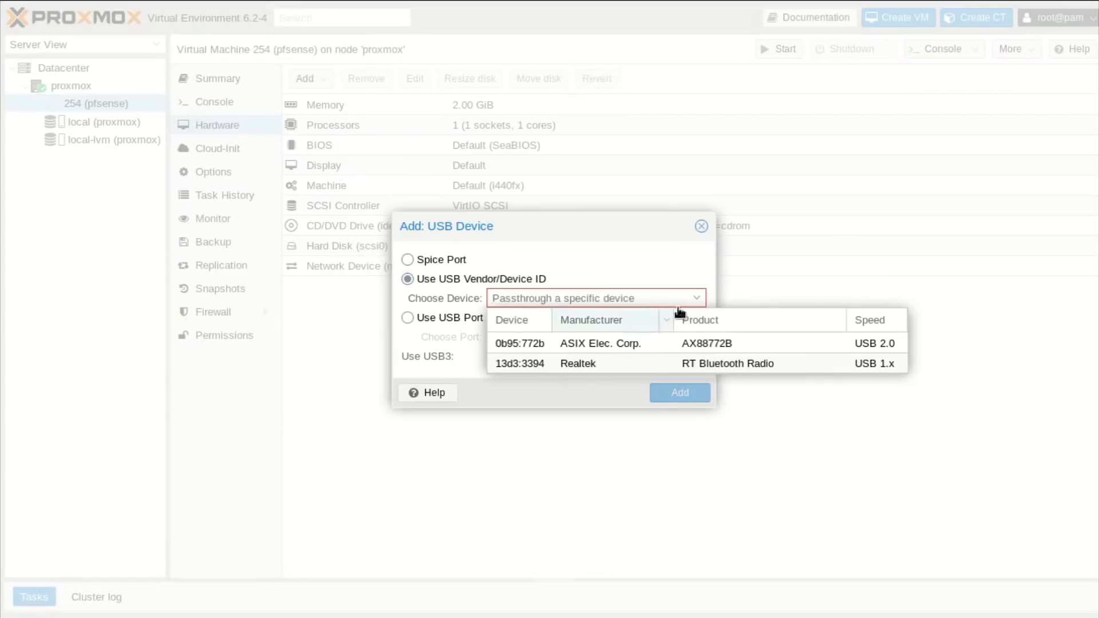
left_click(576, 341)
left_click(692, 394)
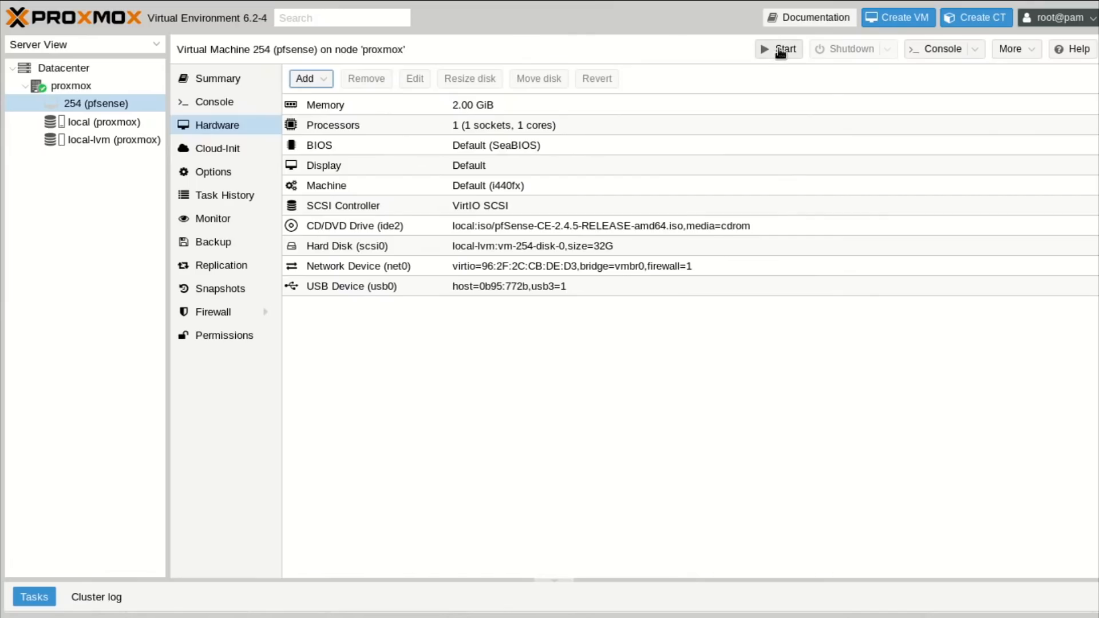
left_click(779, 49)
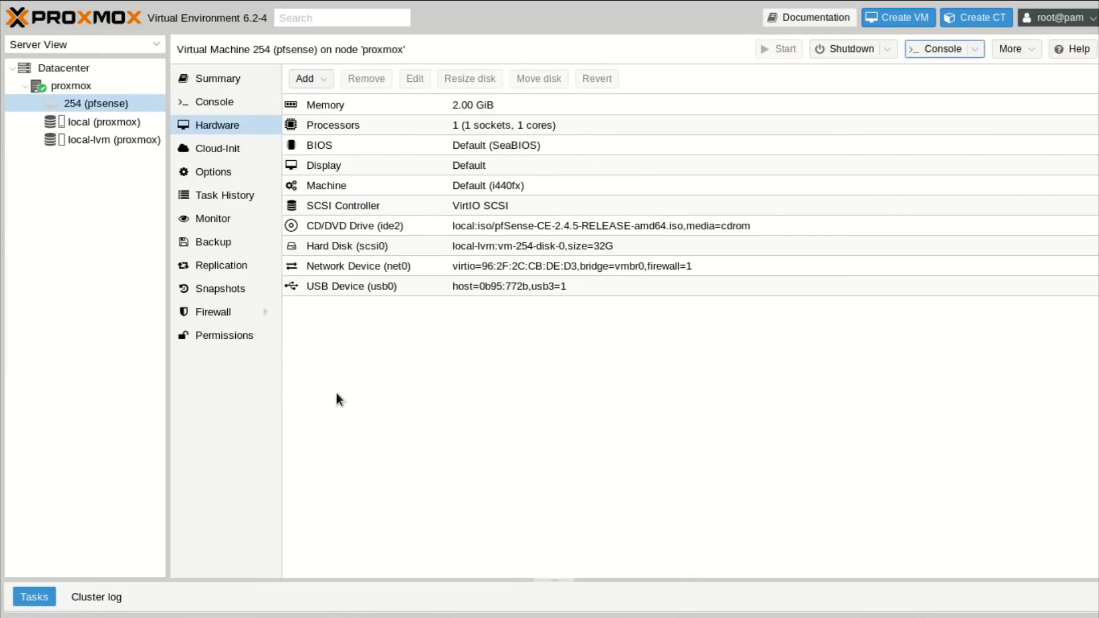
Open VM 254's noVNC console and centre its window on the screen.
left_click(939, 53)
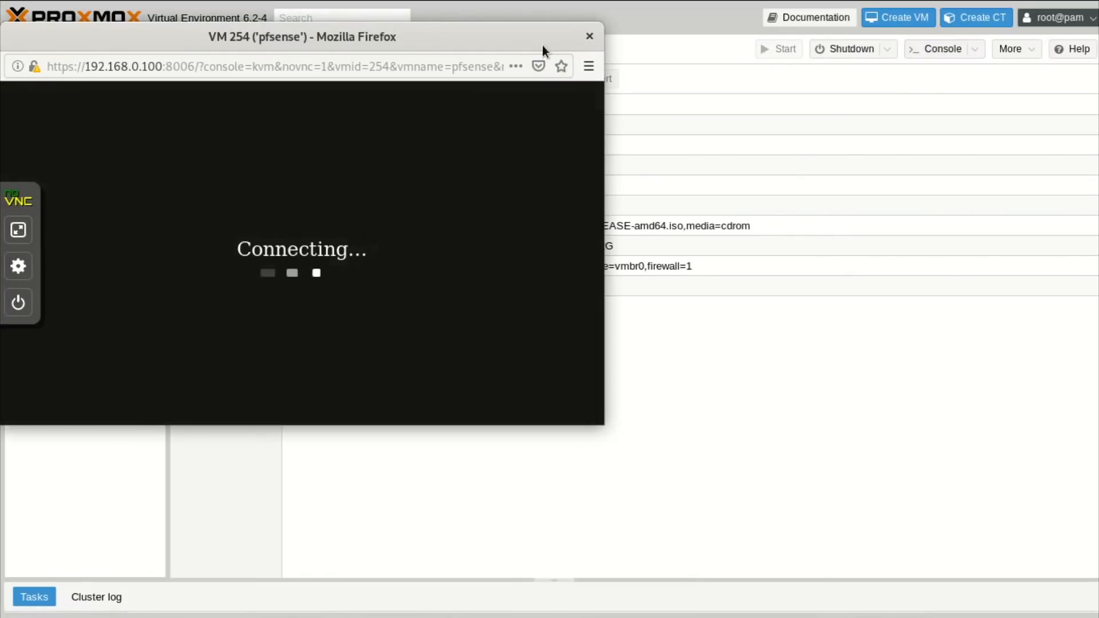
left_click_drag(482, 39, 729, 117)
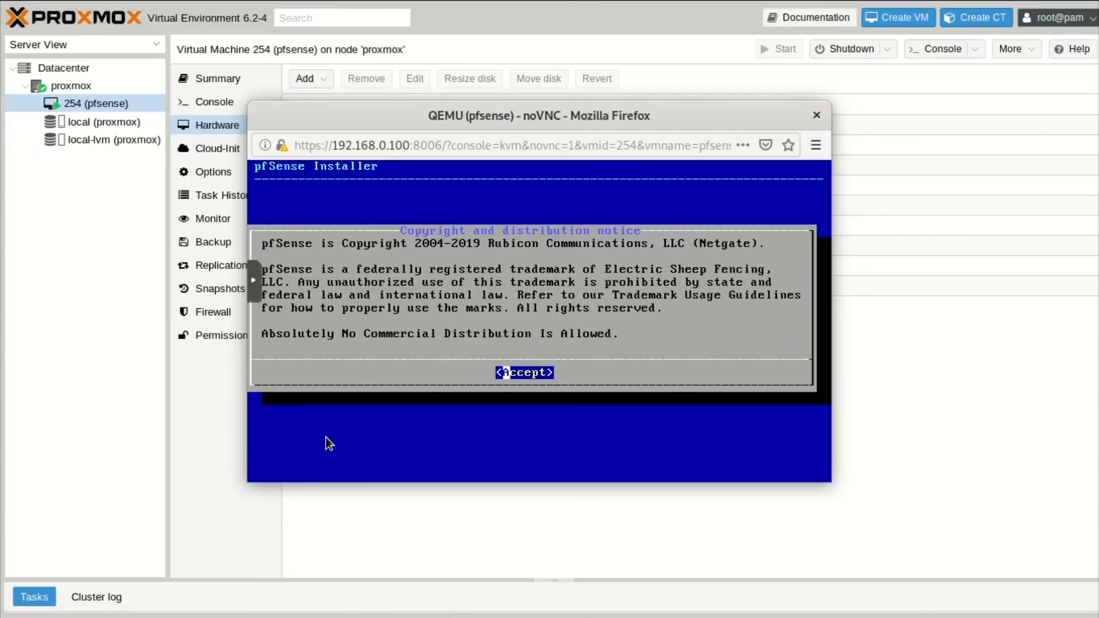
Run the pfSense installer with defaults: accept the notice, Install, default keymap, no final shell.
key("Return")
key("Return")
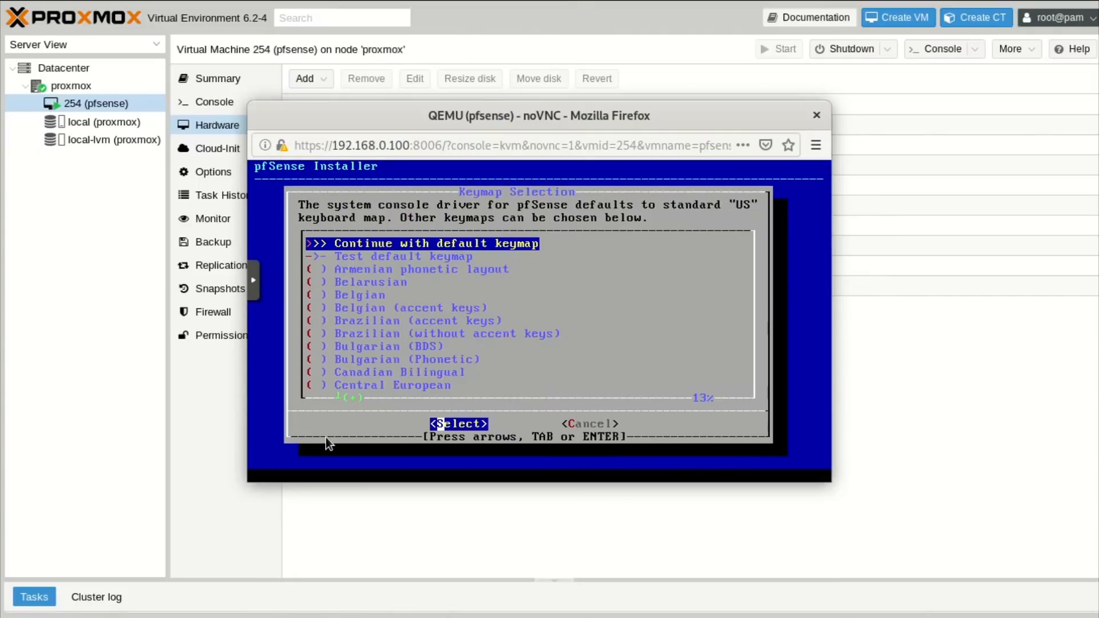
key("Return")
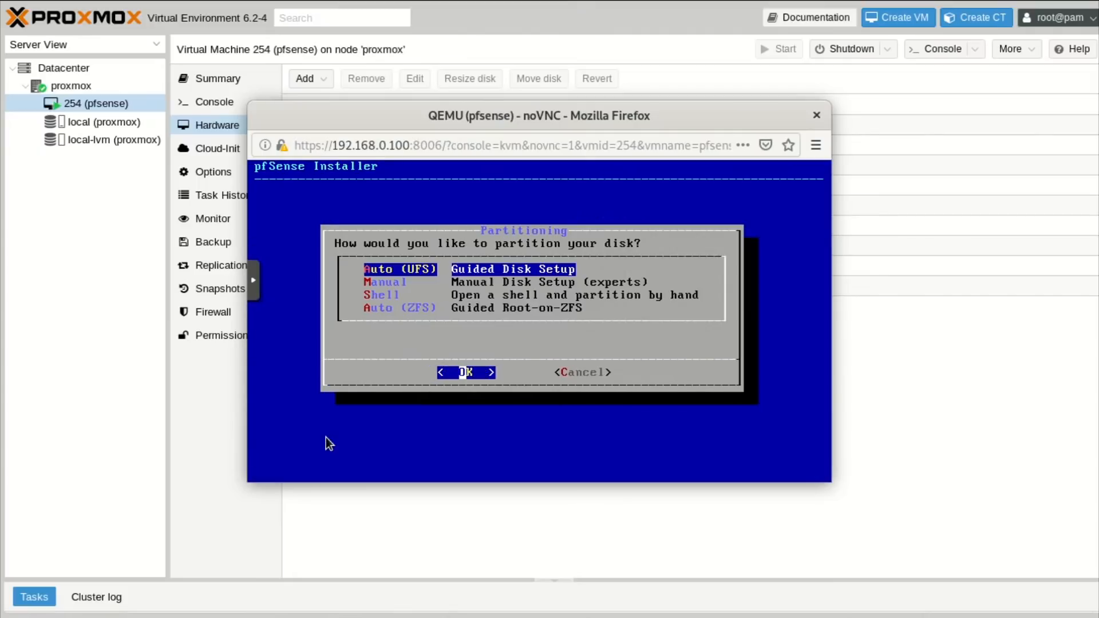
key("Return")
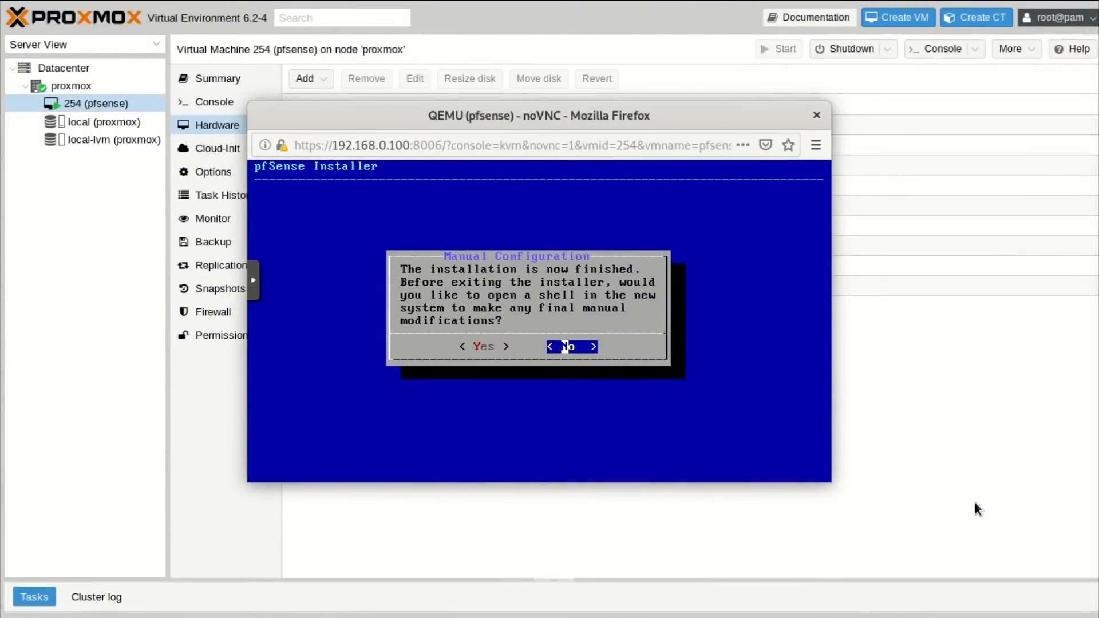
key("Return")
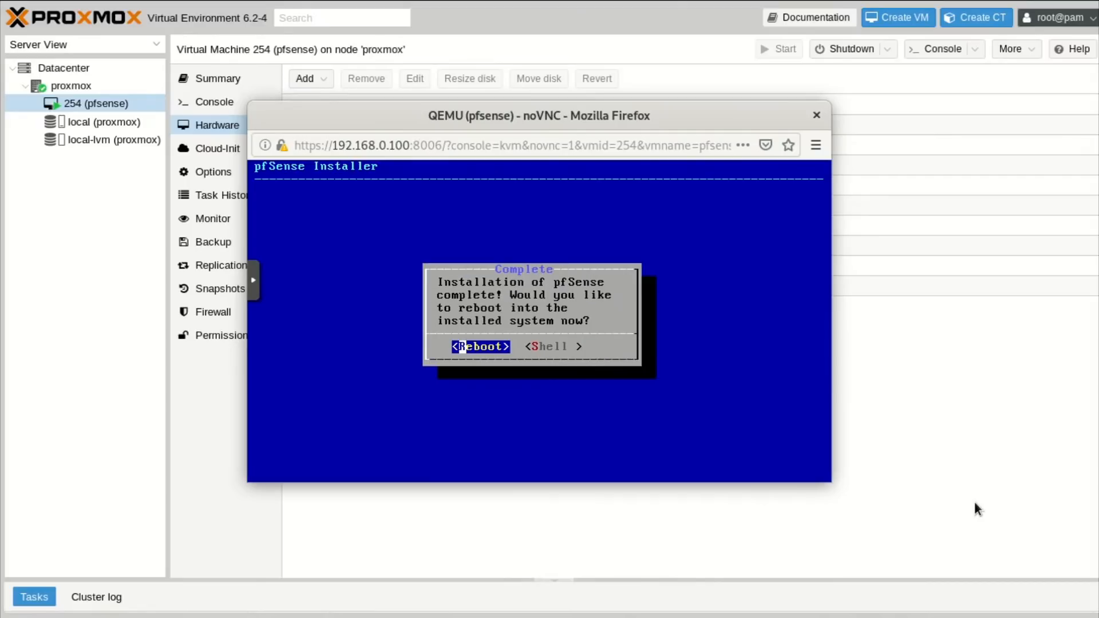
Reboot into installed pfSense, skip VLANs, and assign ue0 as WAN and vtnet0 as LAN.
key("Return")
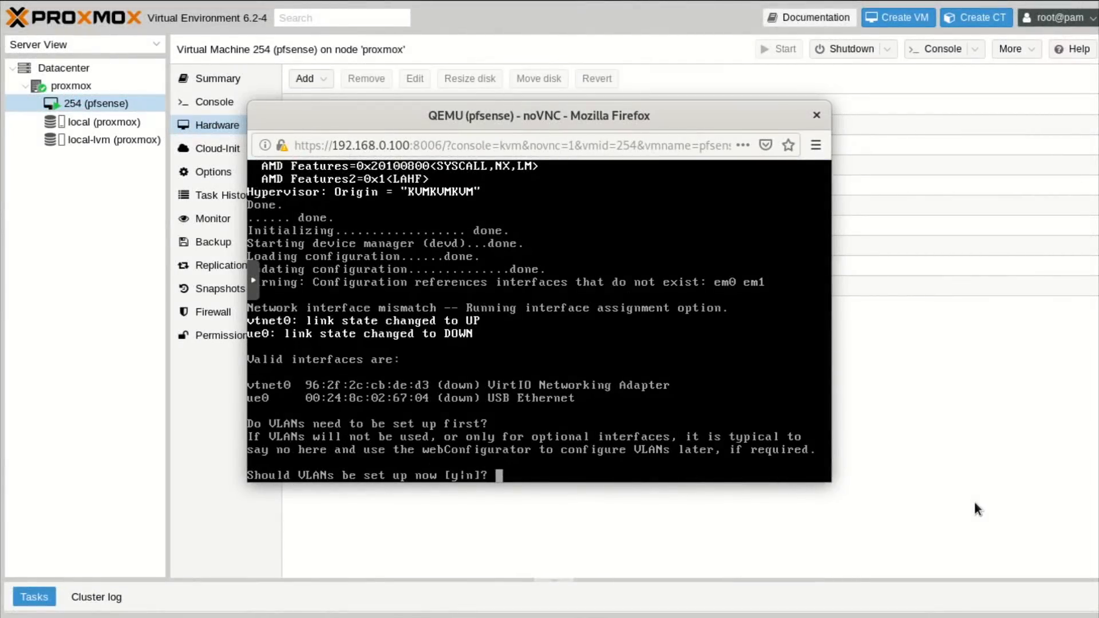
type("n")
key("Return")
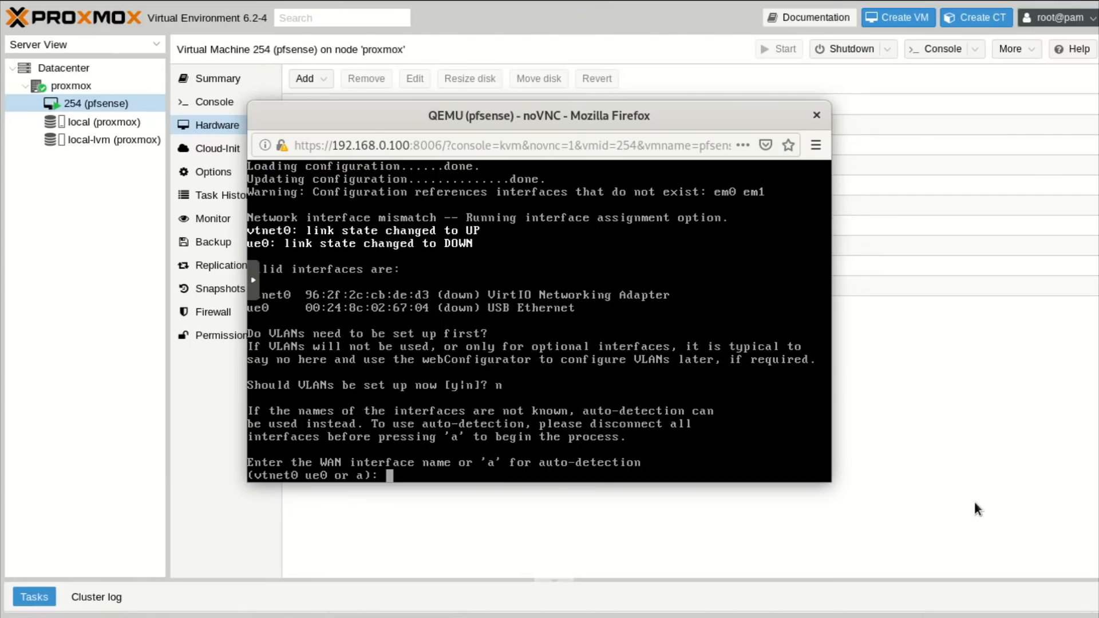
type("ue0")
key("Return")
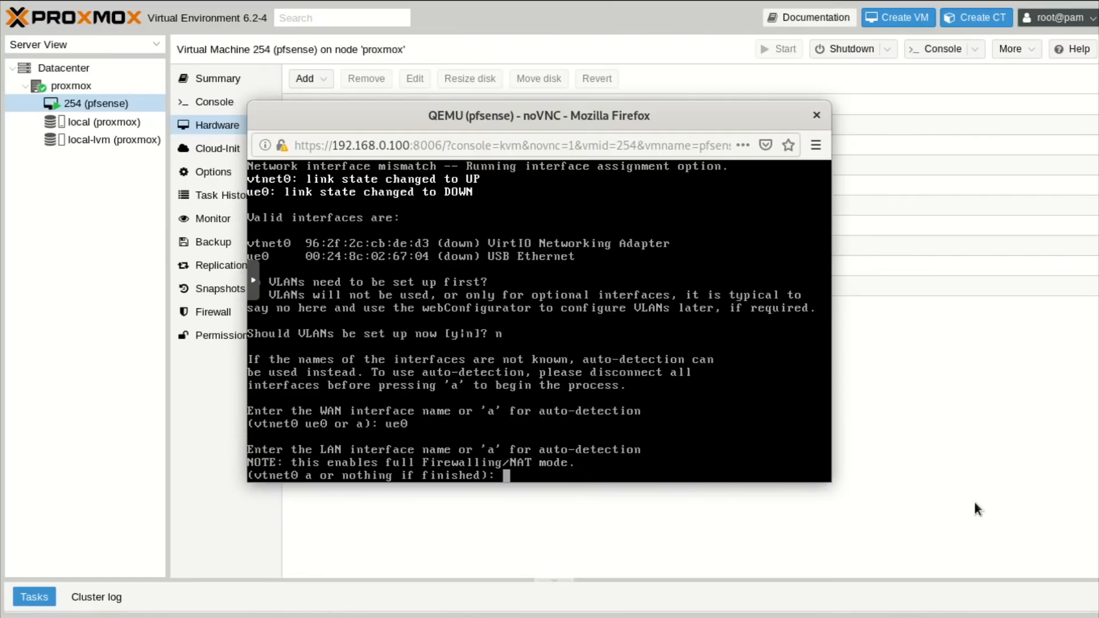
type("vtnet0")
key("Return")
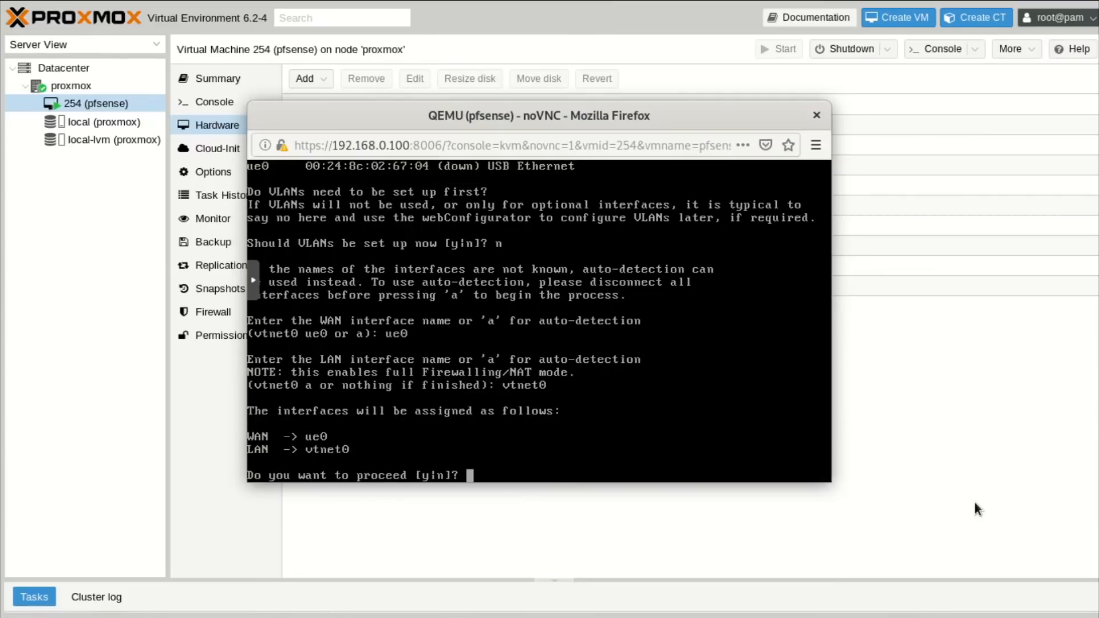
type("y")
key("Return")
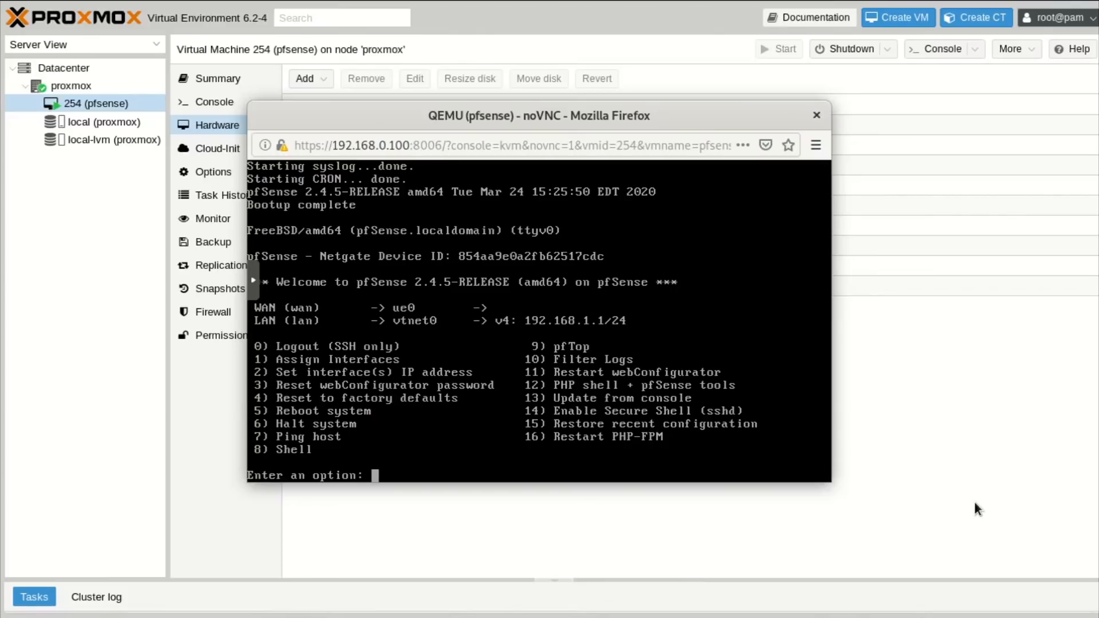
Set the LAN interface (option 2, interface 2) to 192.168.0.254 with a /24 mask.
type("2")
key("Return")
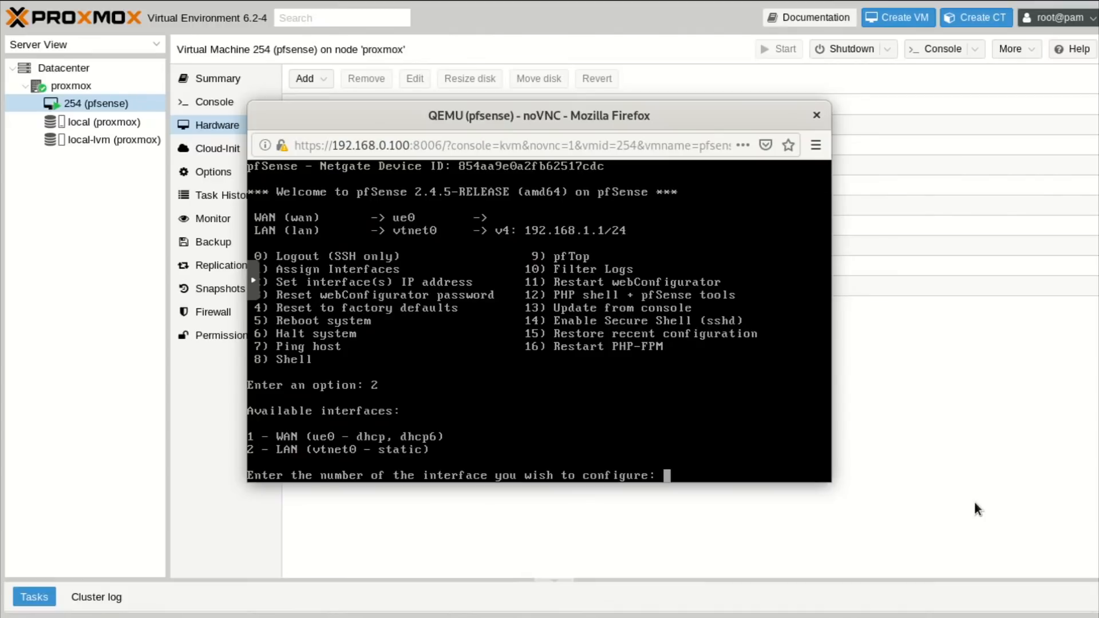
type("2")
key("Return")
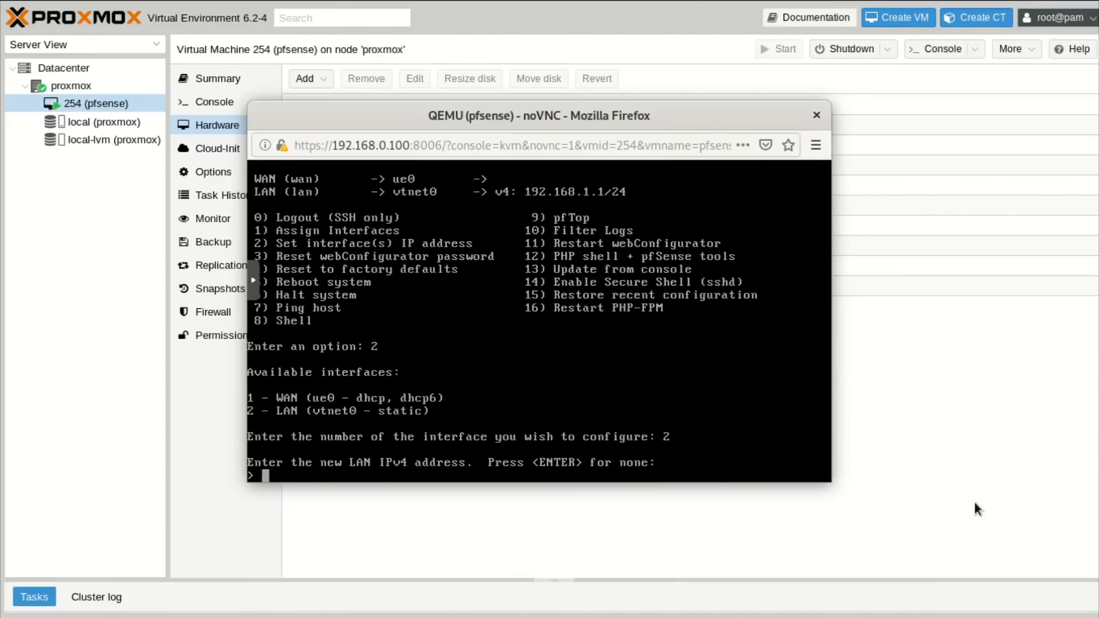
type("192.168.0.254")
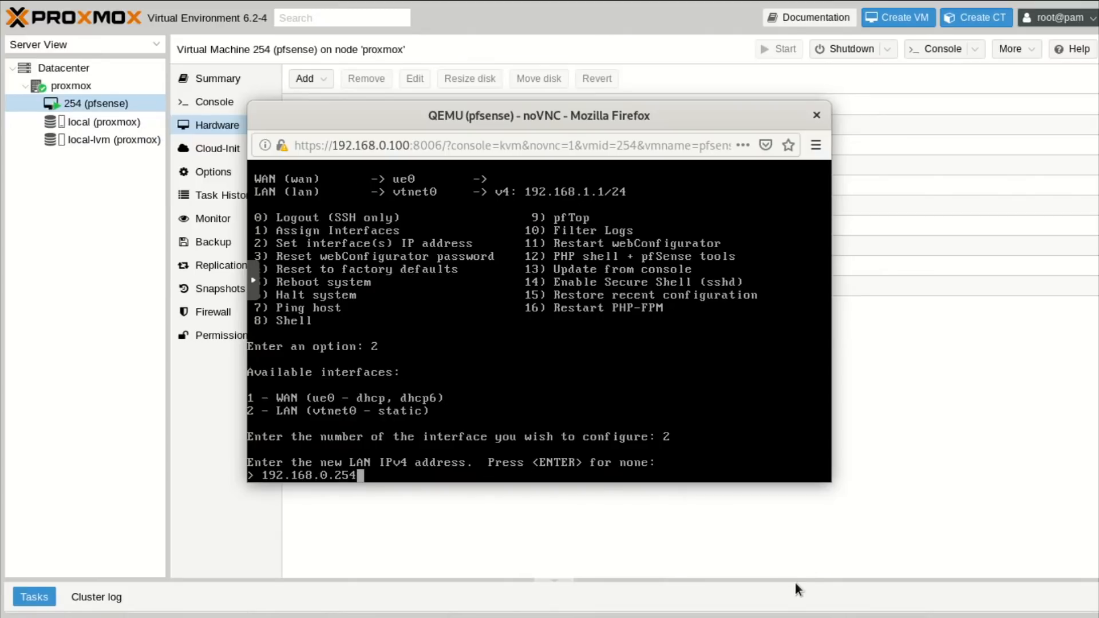
key("Return")
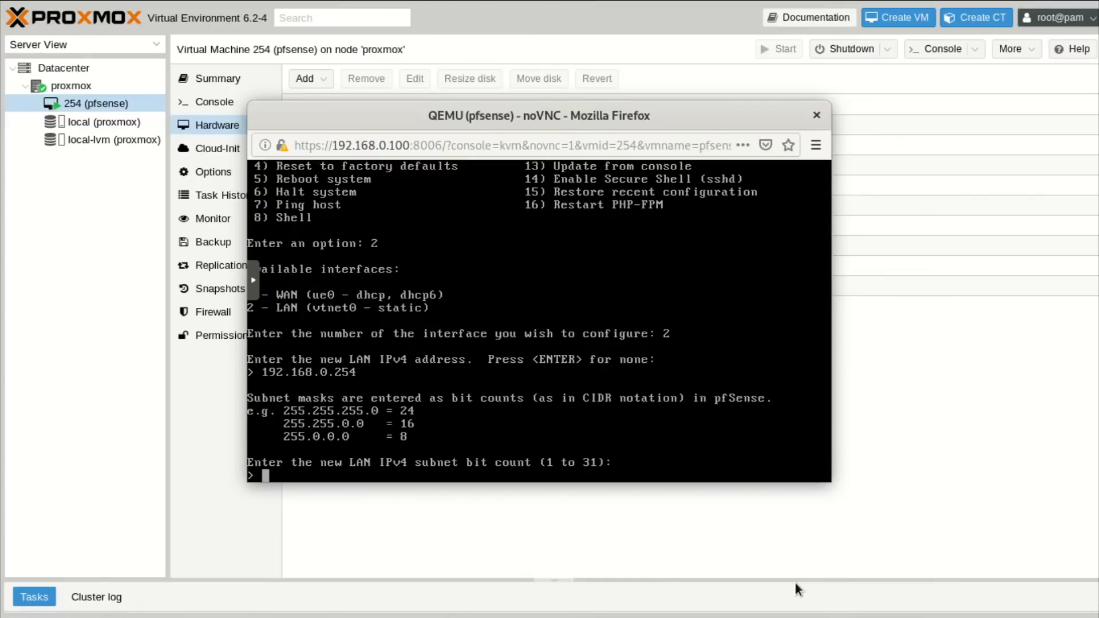
type("24")
key("Return")
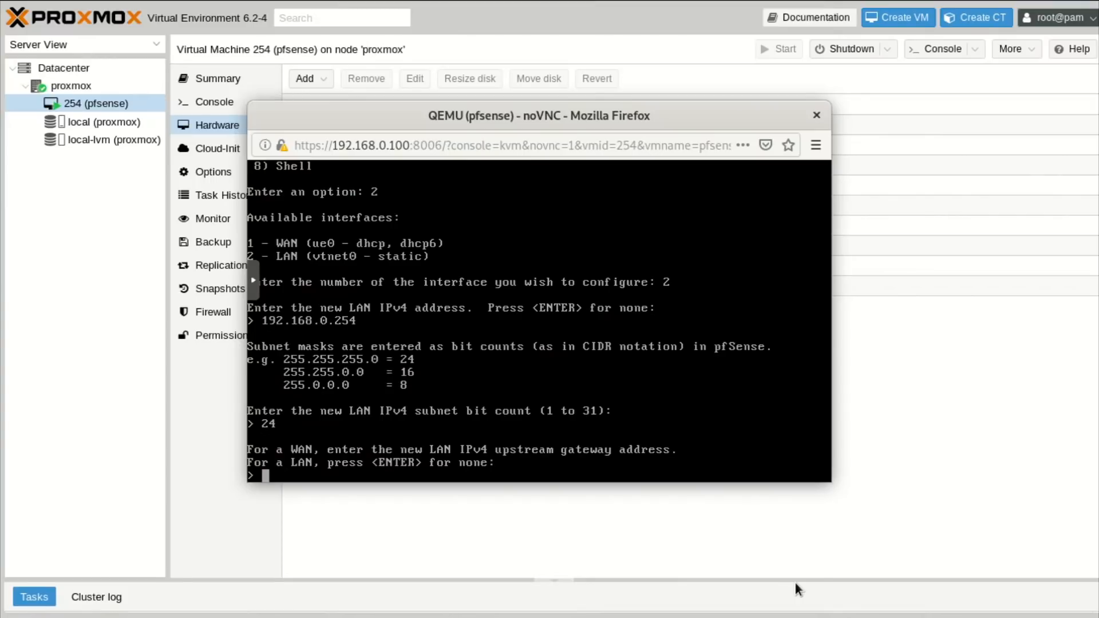
Leave LAN gateway and IPv6 empty, disable the DHCP server, keep HTTPS, and return to the menu.
key("Return")
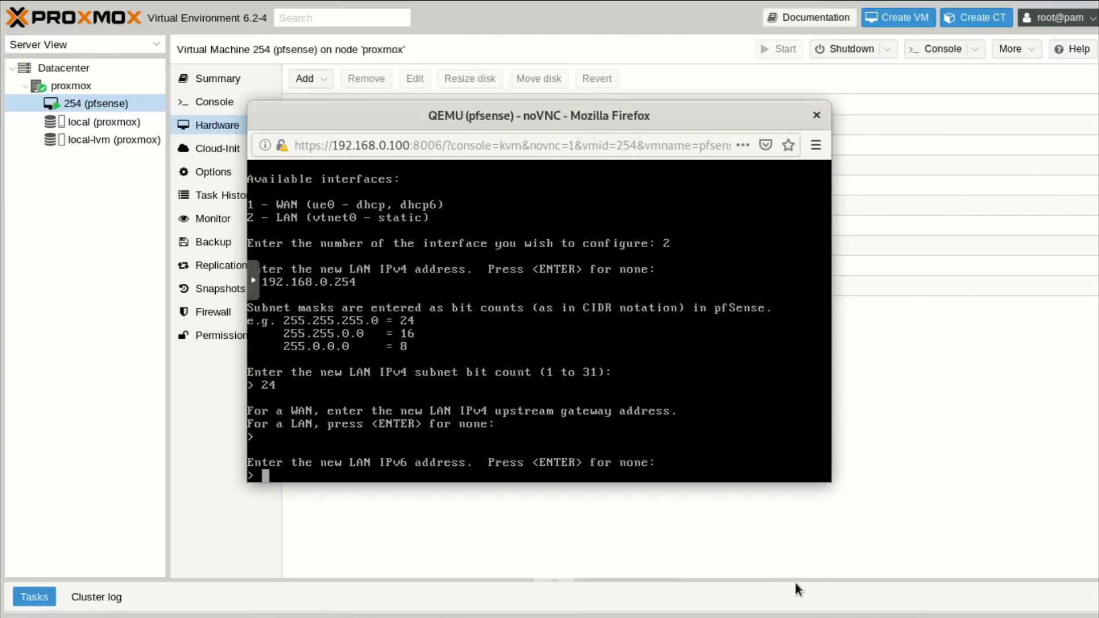
key("Return")
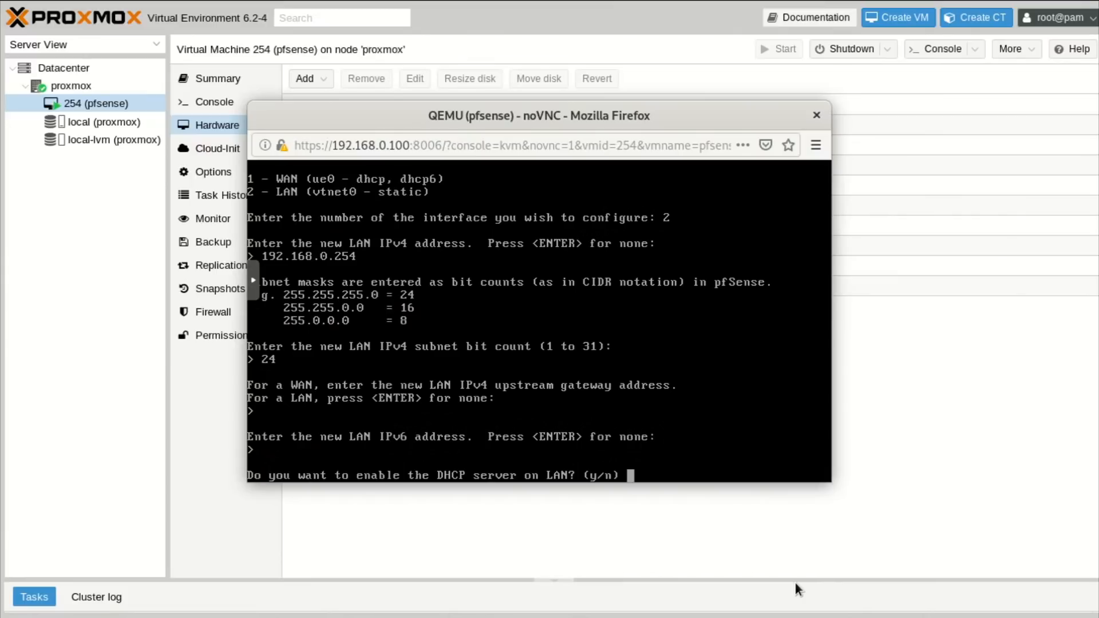
type("n")
key("Return")
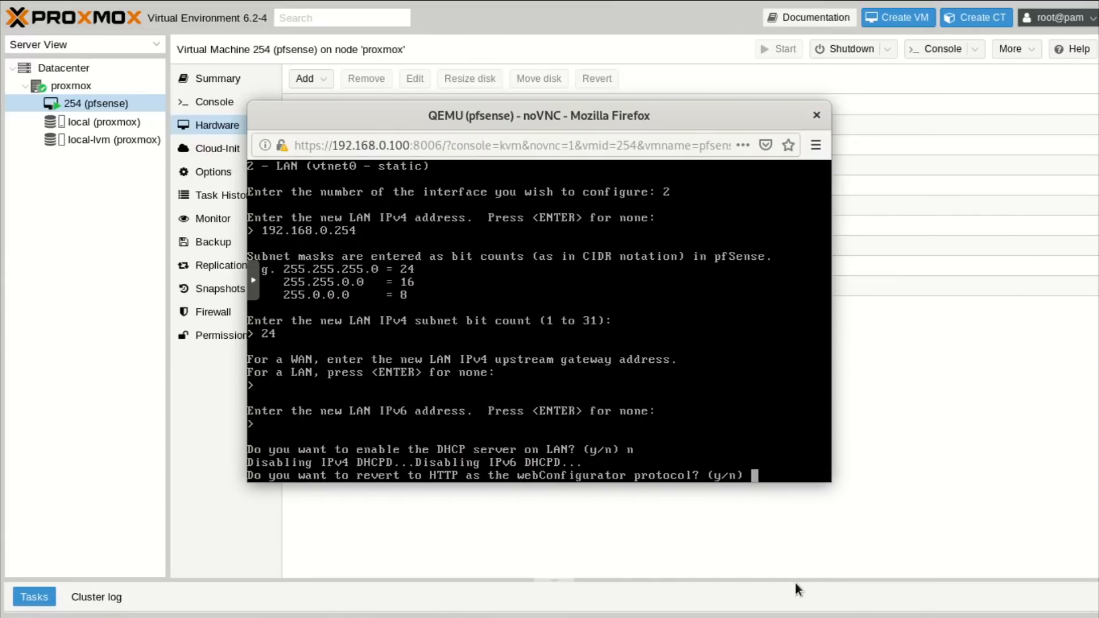
type("n")
key("Return")
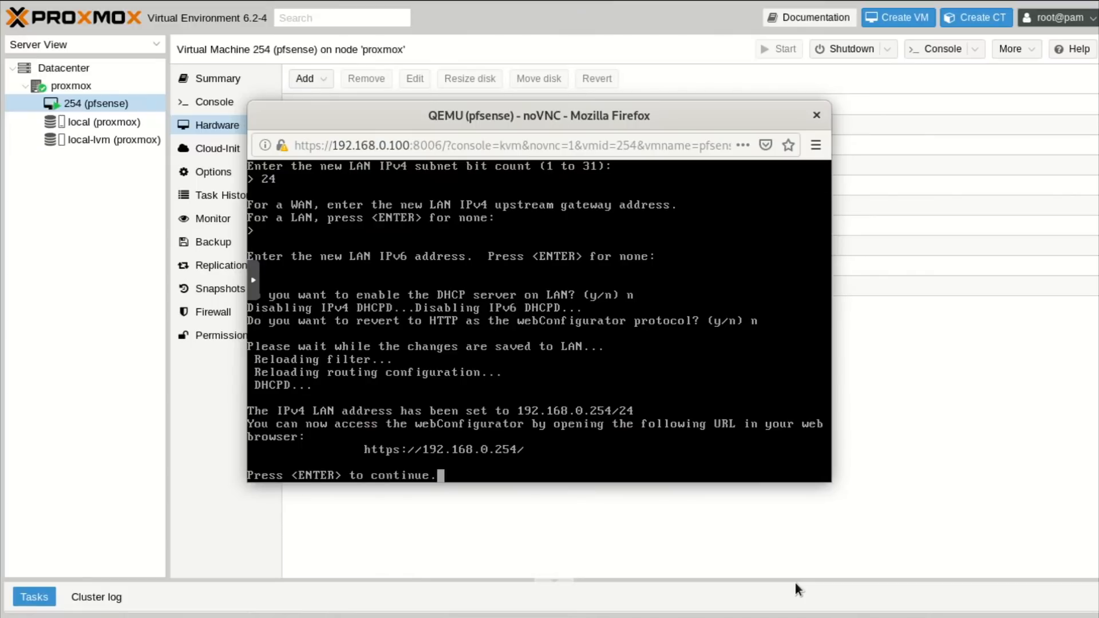
key("Return")
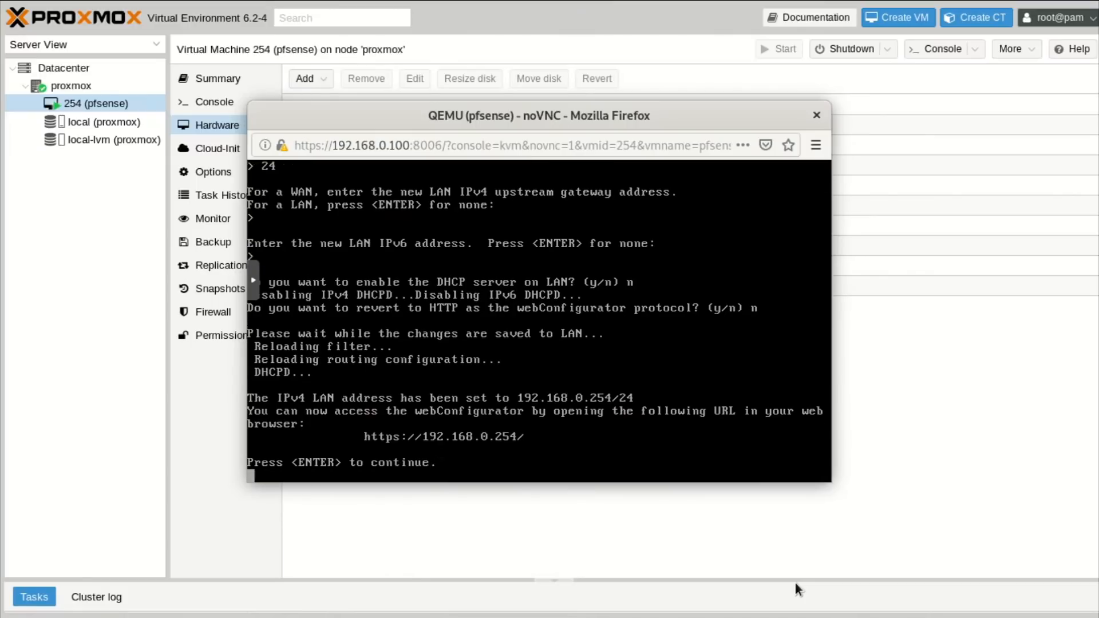
key("alt+F4")
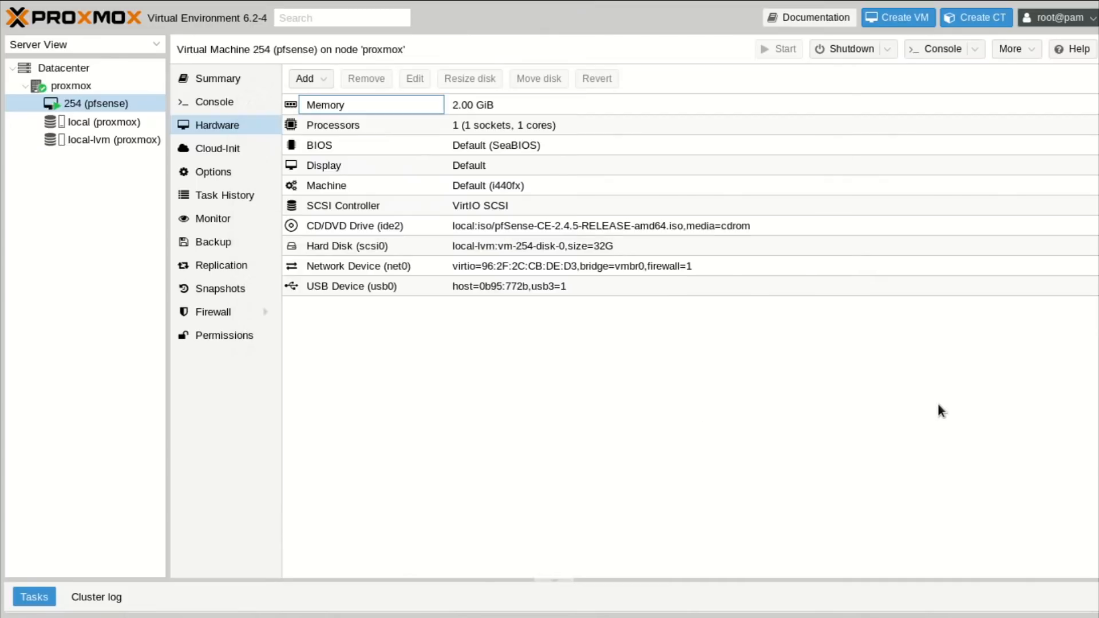
key("ctrl+t")
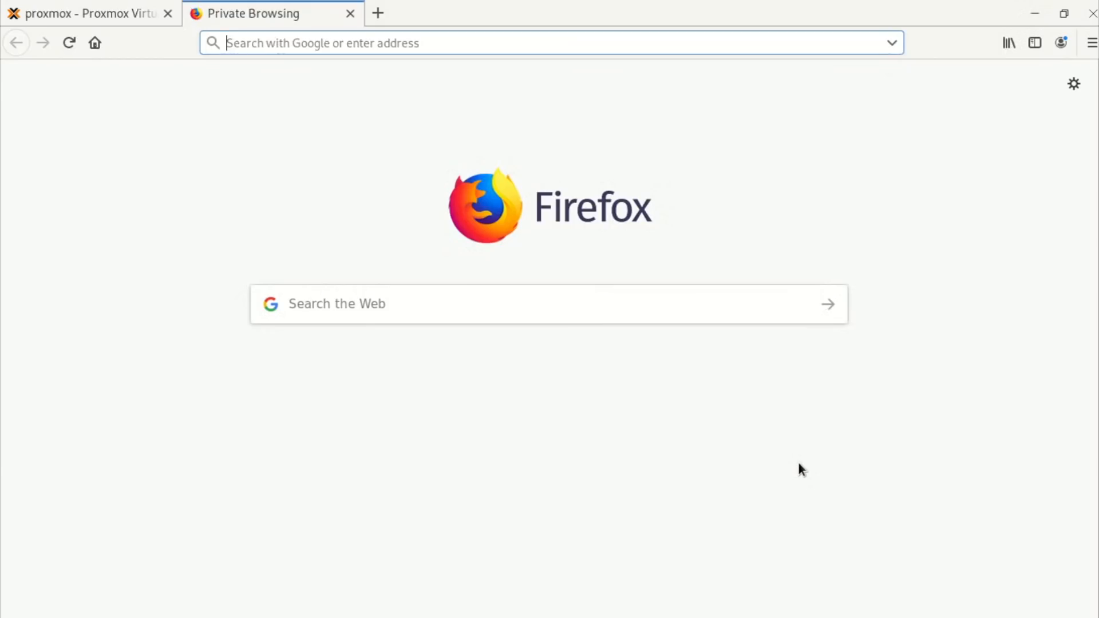
type("http")
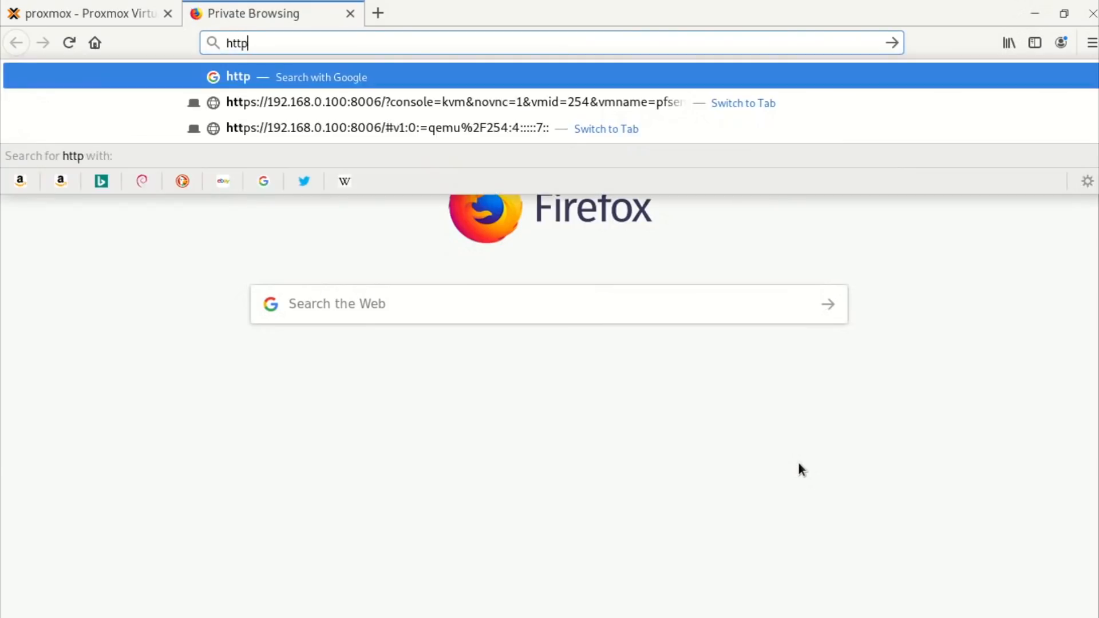
type("s://192.168")
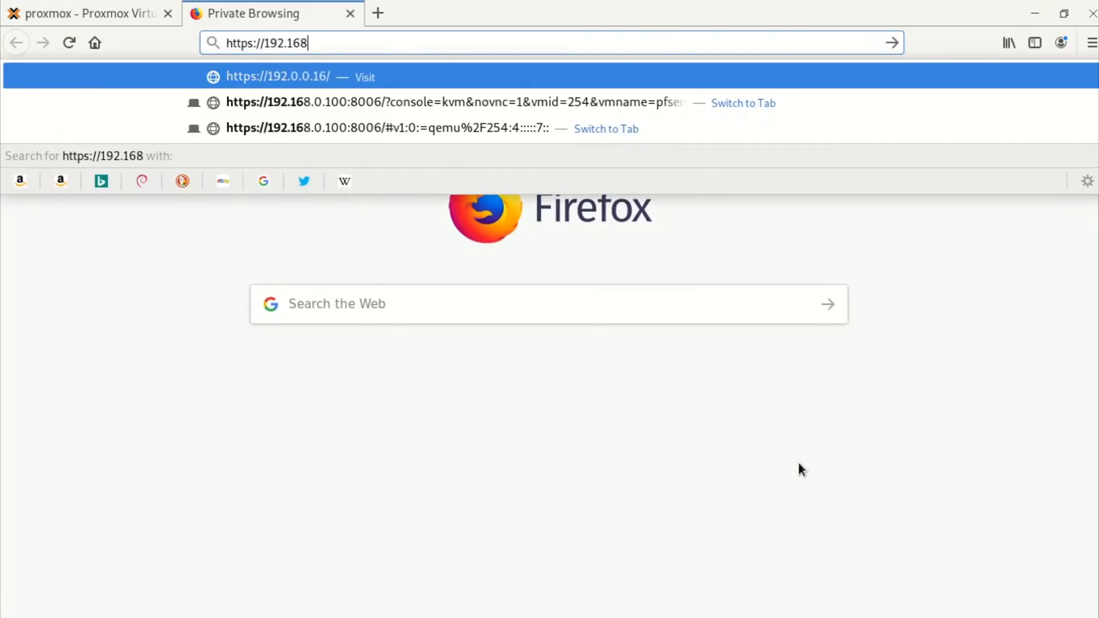
type(".0.254")
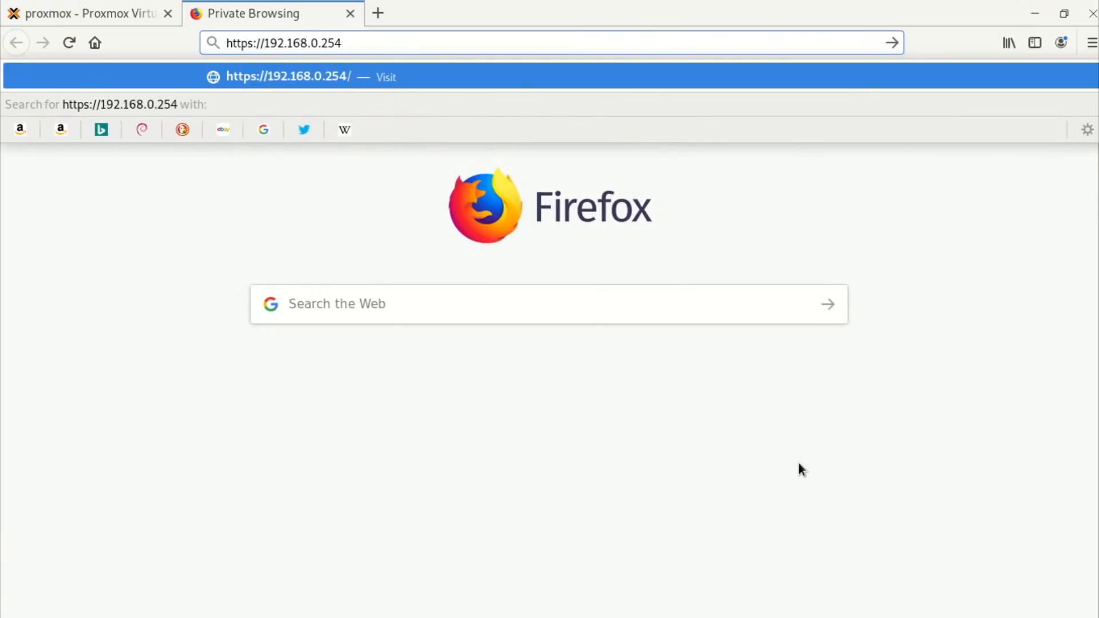
key("Return")
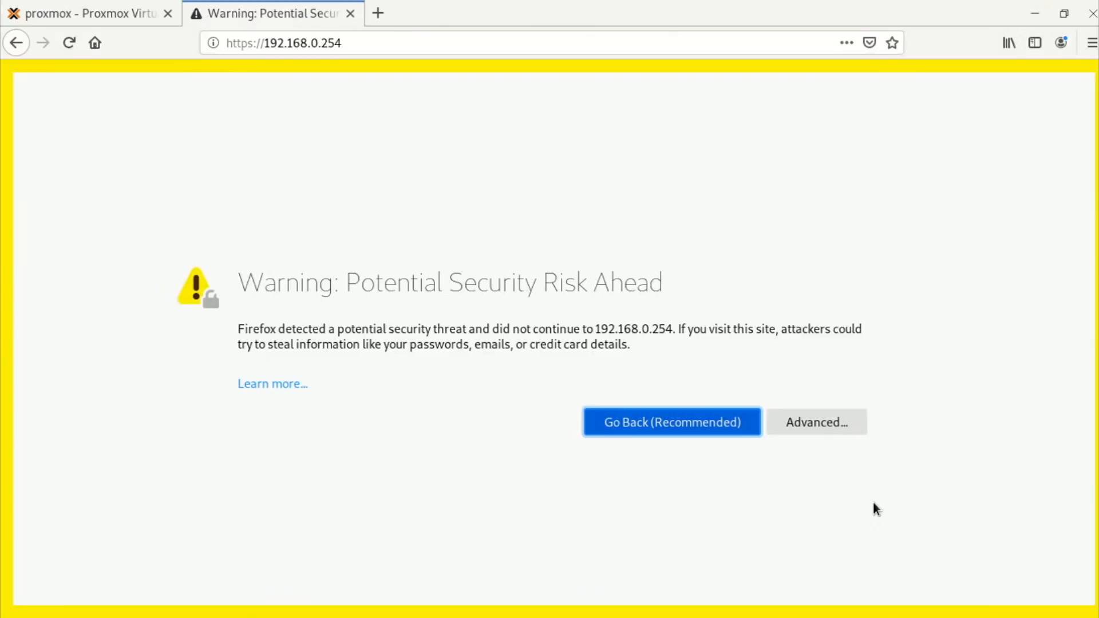
left_click(804, 422)
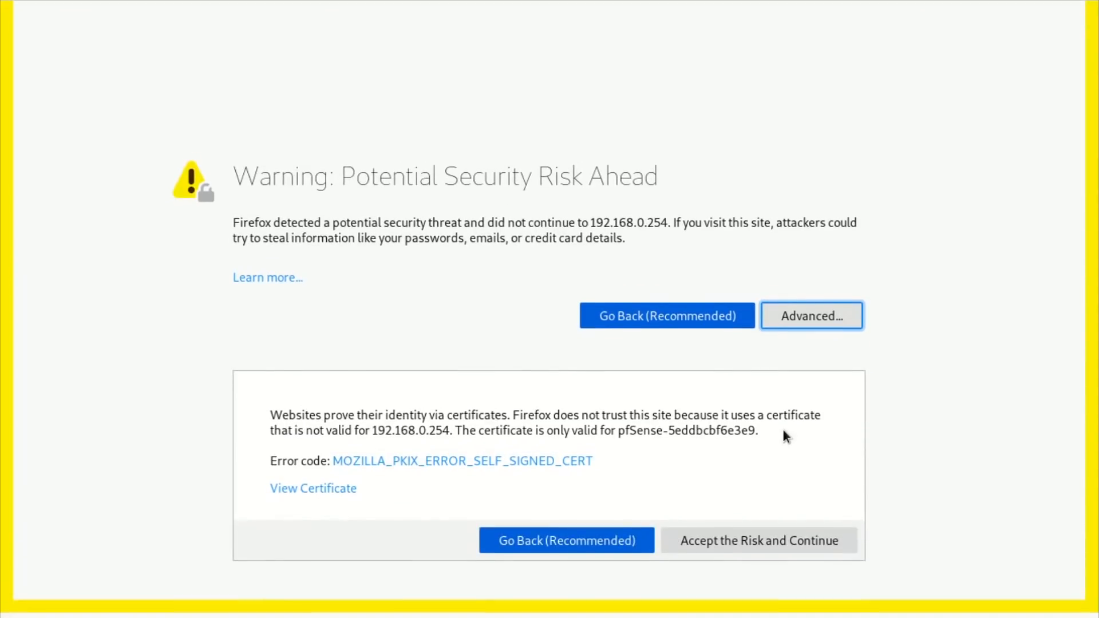
left_click(779, 540)
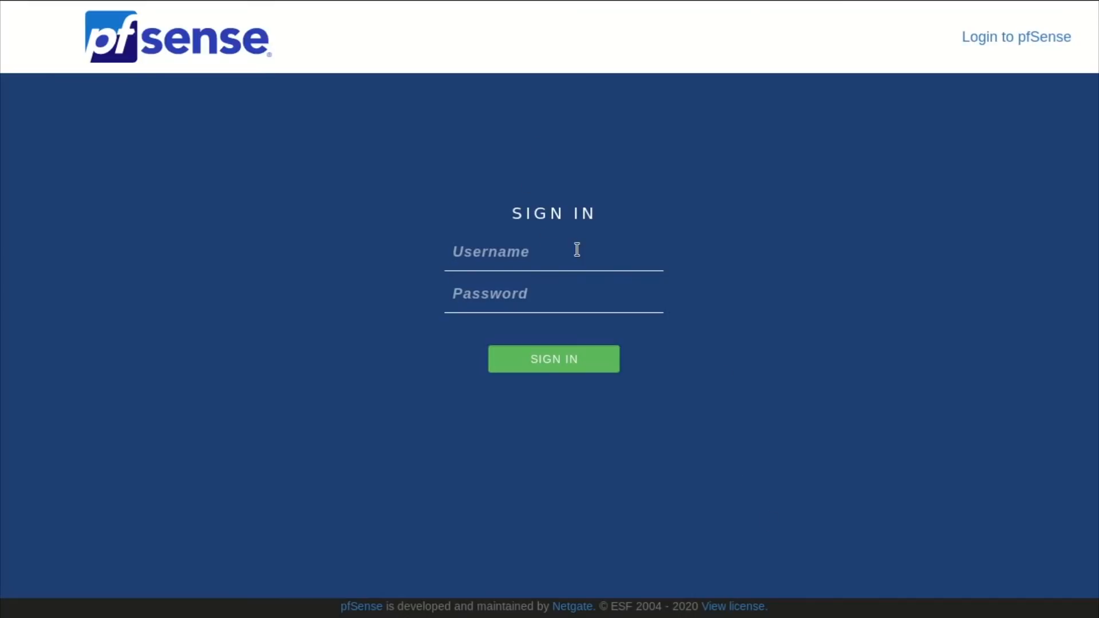
Sign in with the default admin credentials and advance past the wizard's opening pages.
type("admin")
key("Tab")
type("pfsense")
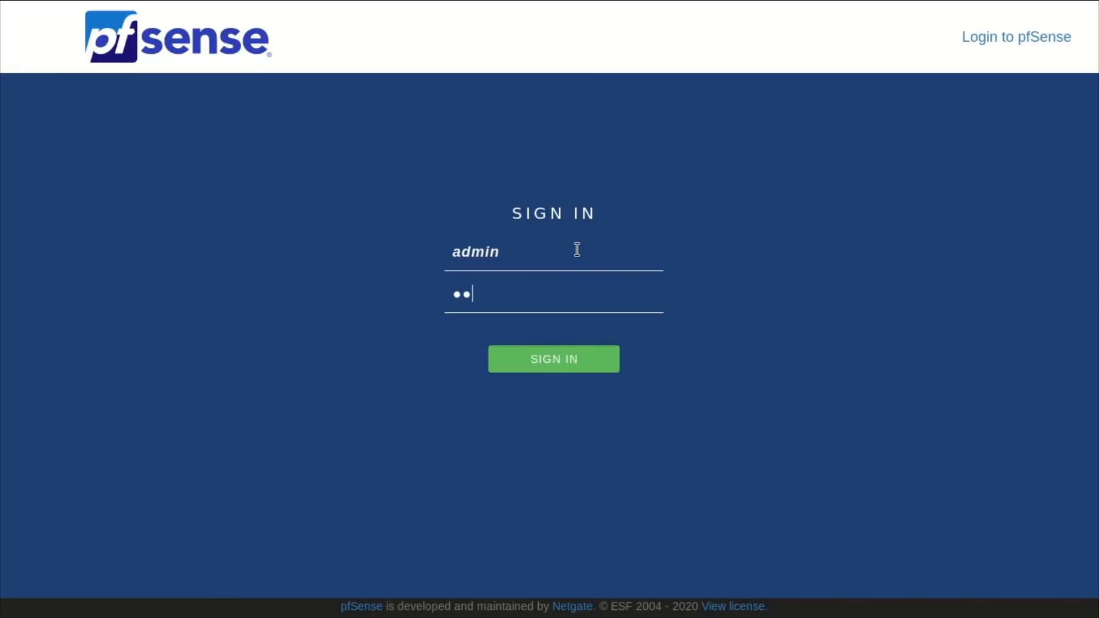
key("Return")
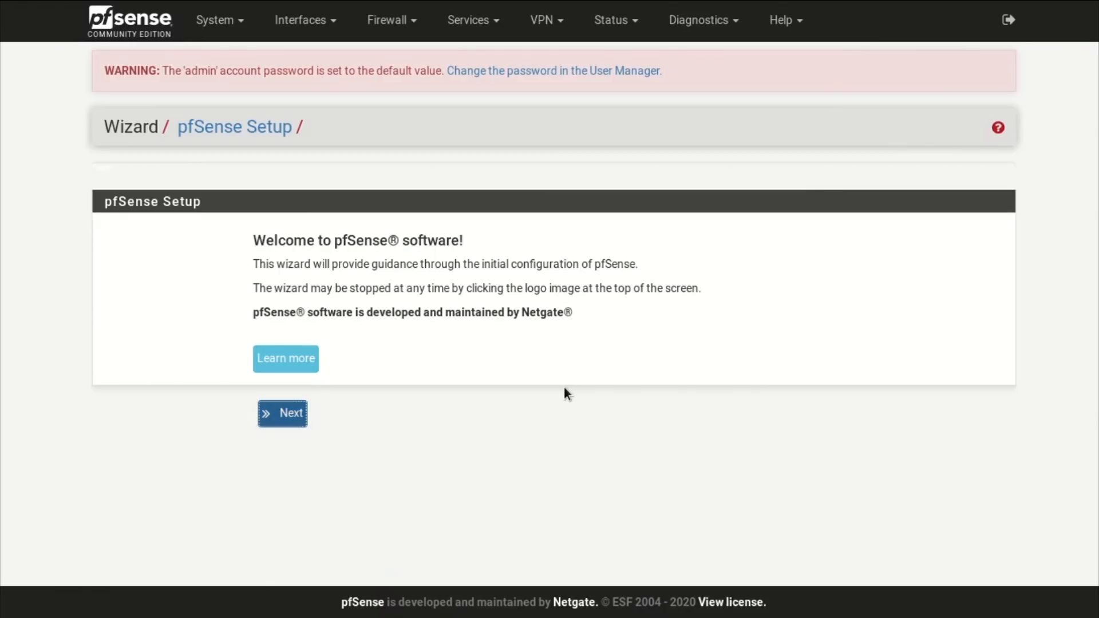
left_click(282, 414)
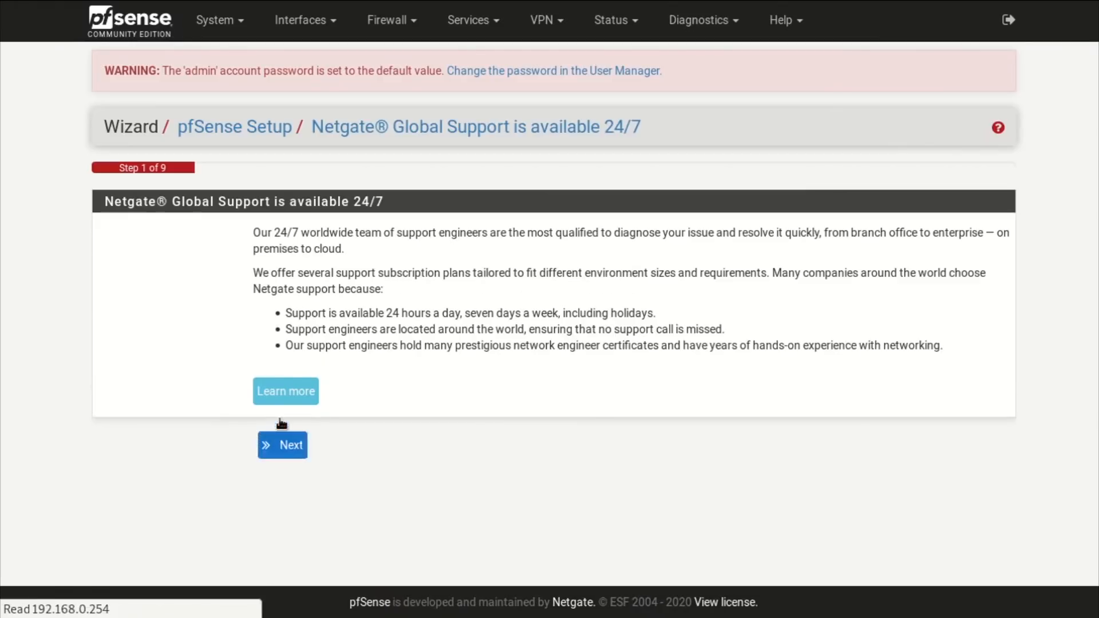
left_click(285, 444)
Set the hostname to pfsense and the domain to tutorial, then continue.
double_click(291, 267)
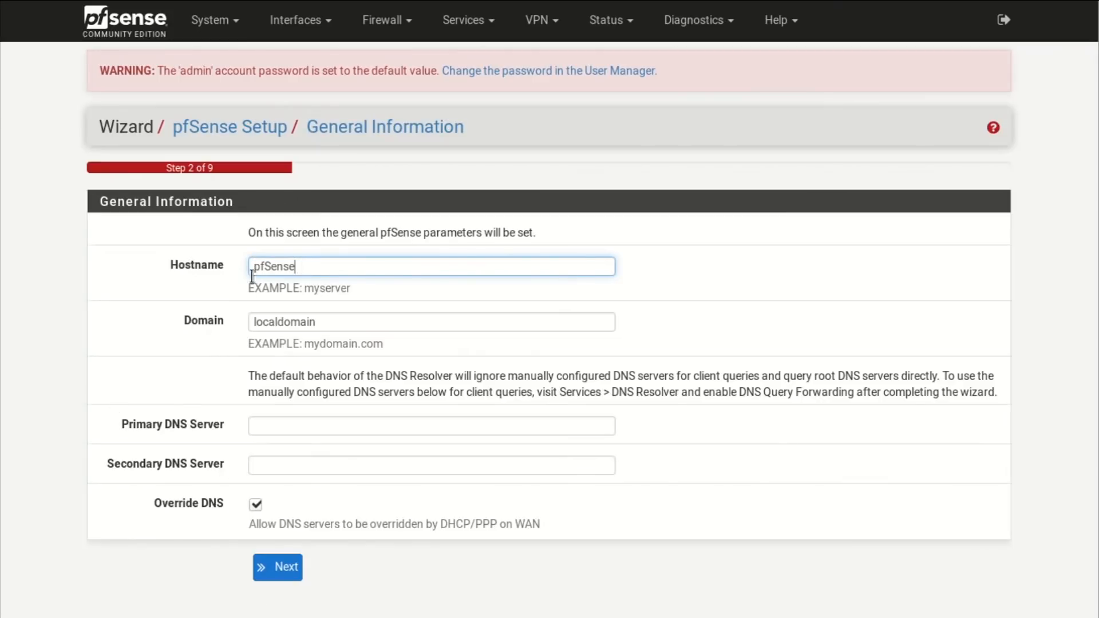
key("BackSpace")
type("pfsense")
left_click_drag(325, 322, 199, 315)
type("tutorial")
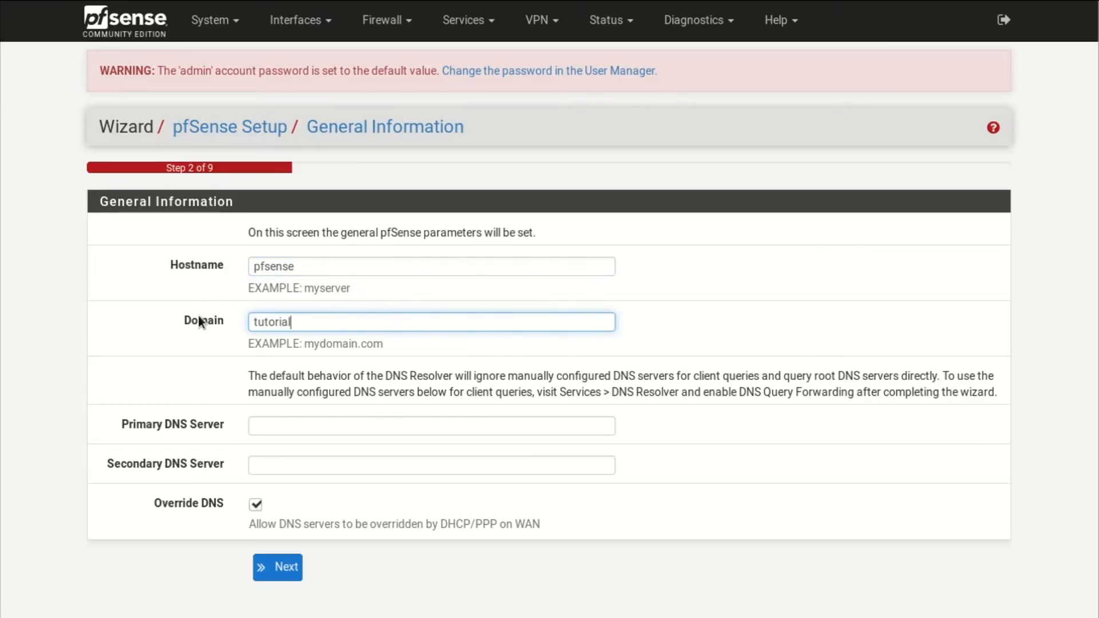
left_click(309, 427)
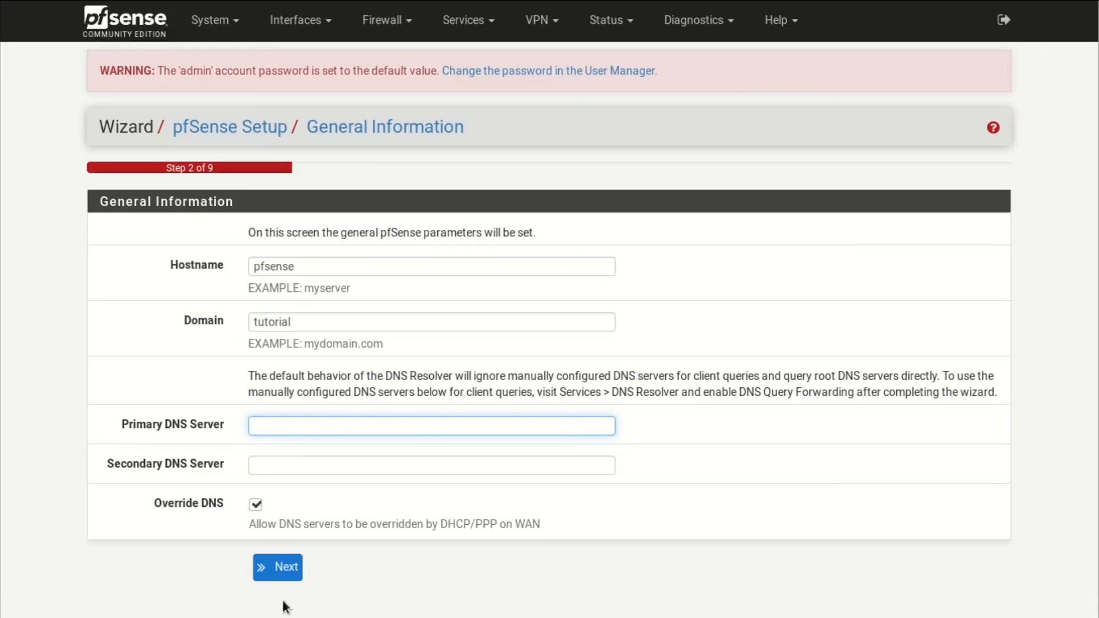
left_click(288, 568)
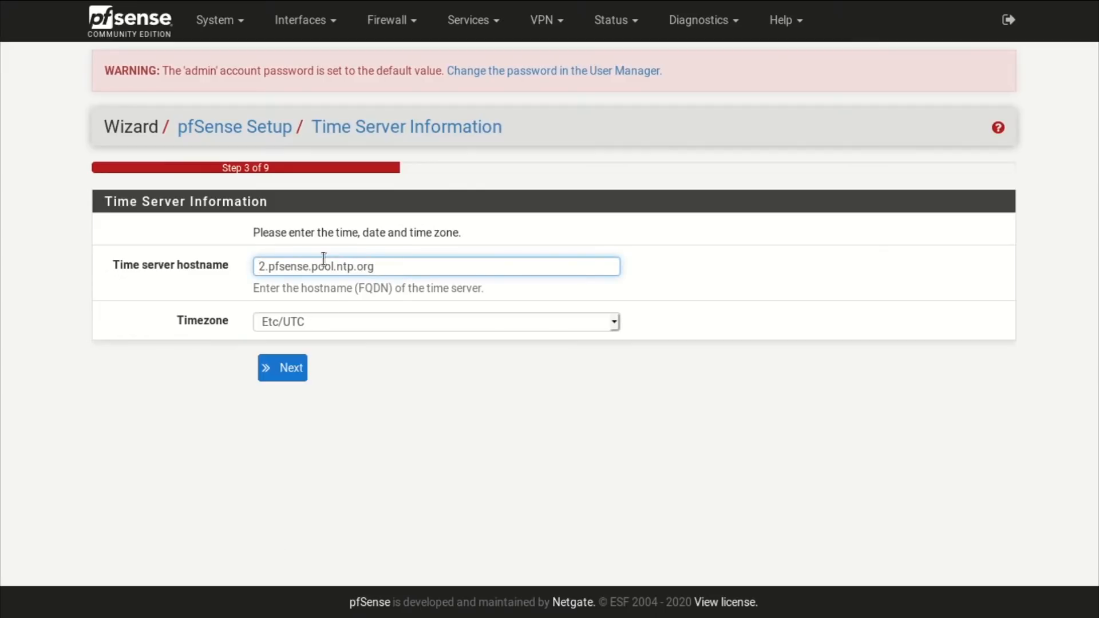
Set the timezone to Australia/Brisbane and continue.
left_click(610, 324)
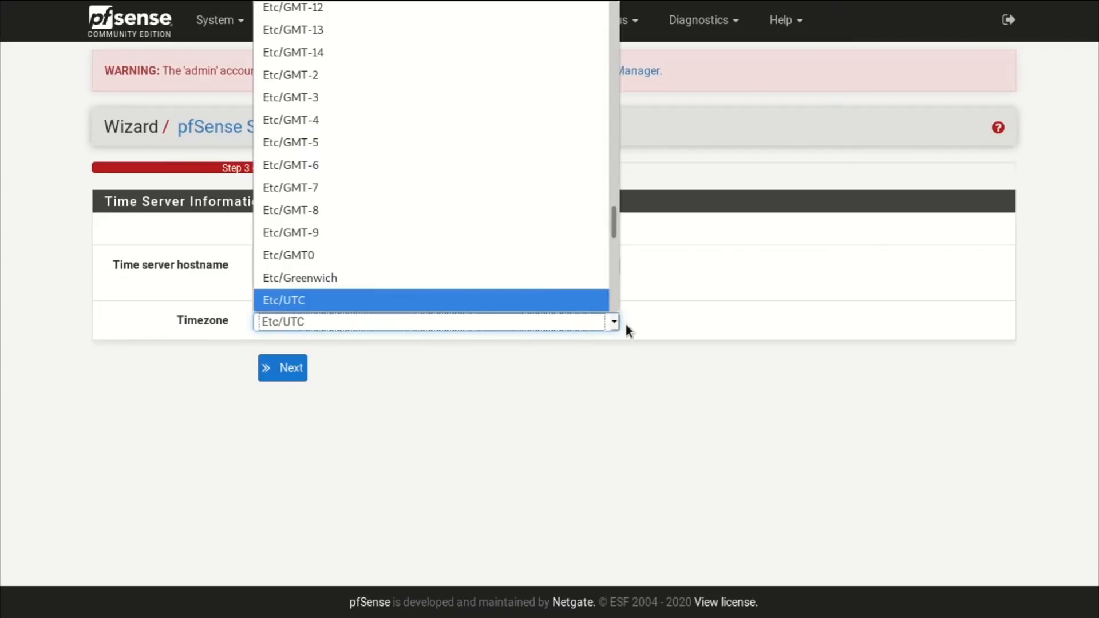
left_click_drag(612, 222, 612, 197)
left_click(417, 188)
left_click(289, 366)
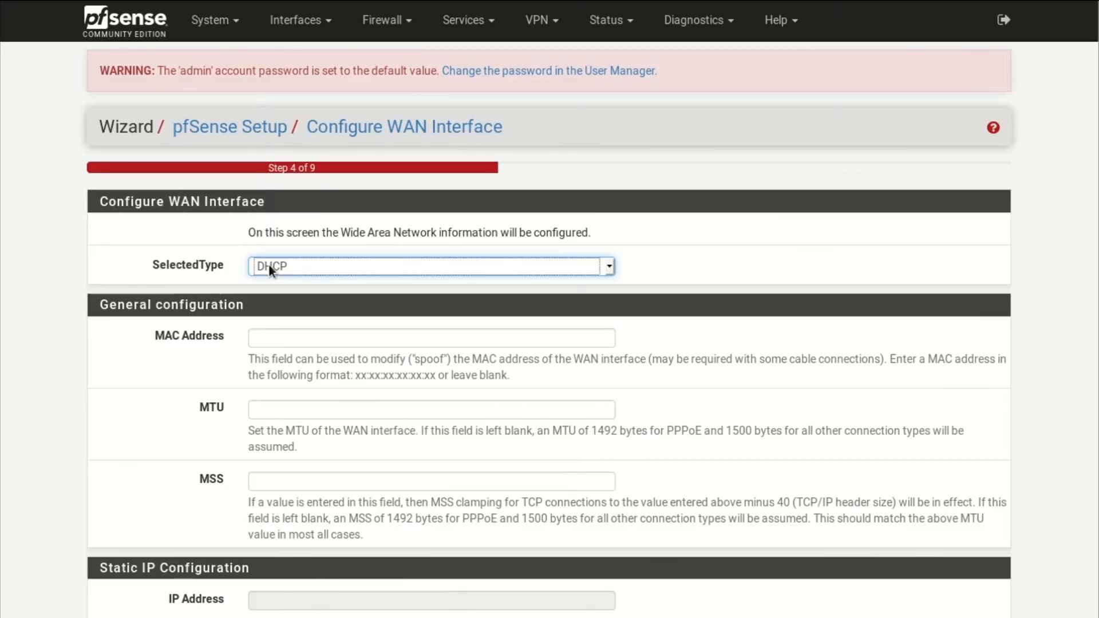
Accept the default WAN settings and keep the LAN at 192.168.0.254/24.
scroll(327, 293, "down", 4)
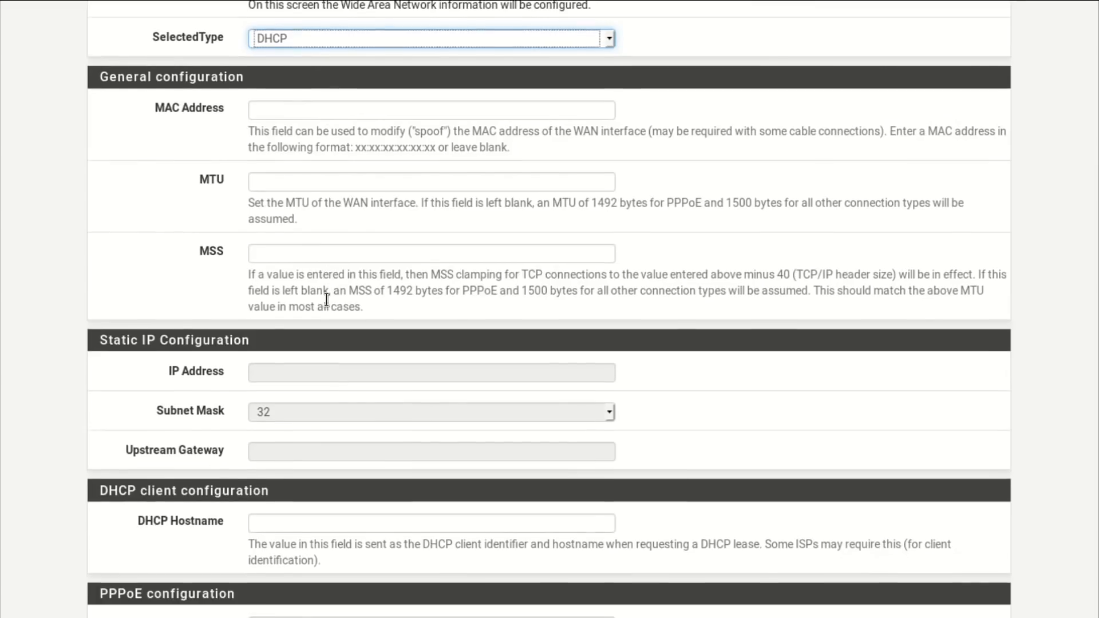
scroll(161, 354, "down", 15)
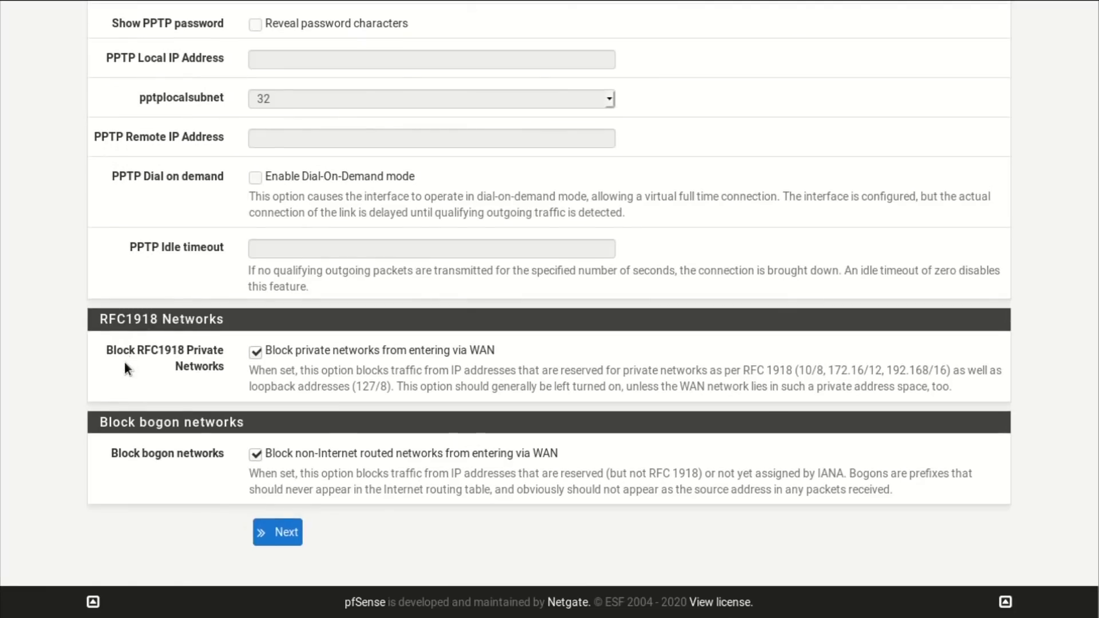
left_click(277, 531)
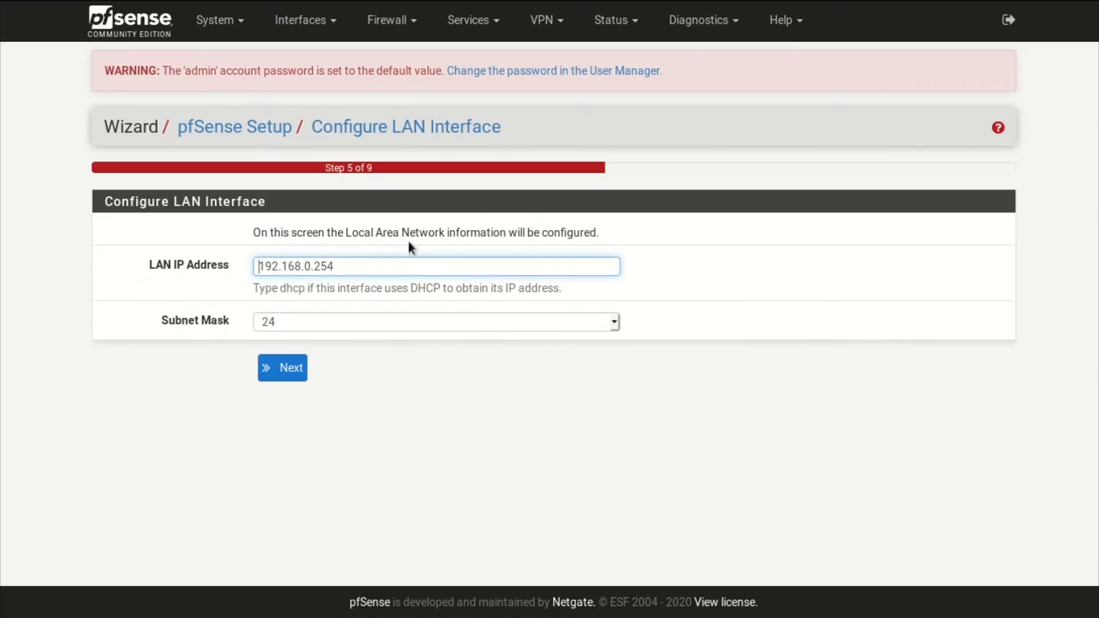
left_click(294, 369)
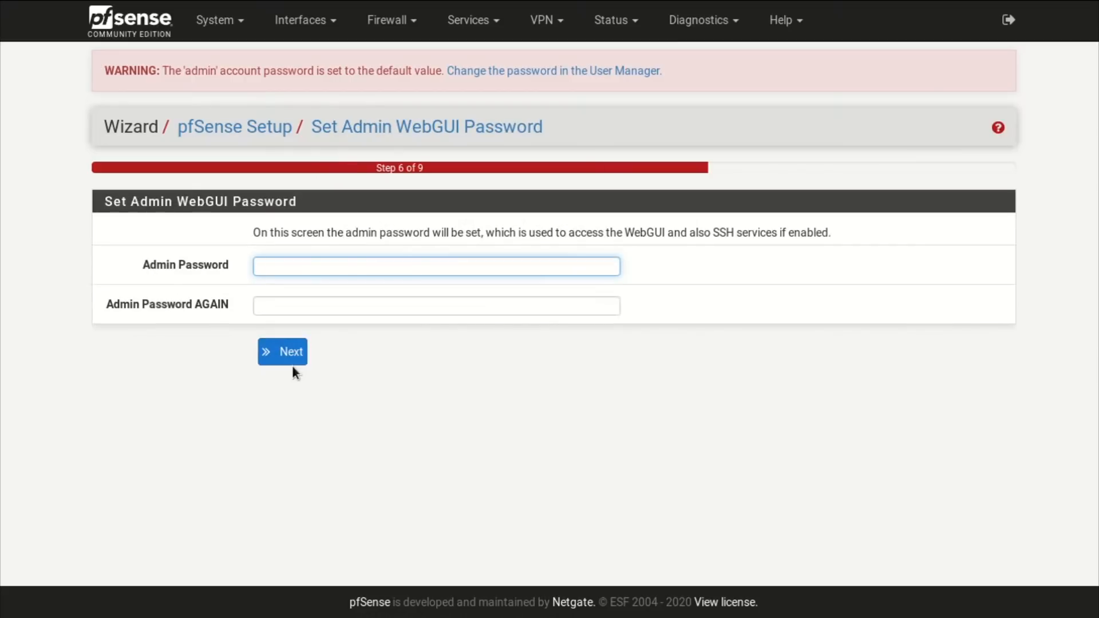
Enter and confirm a new admin password.
type("123456")
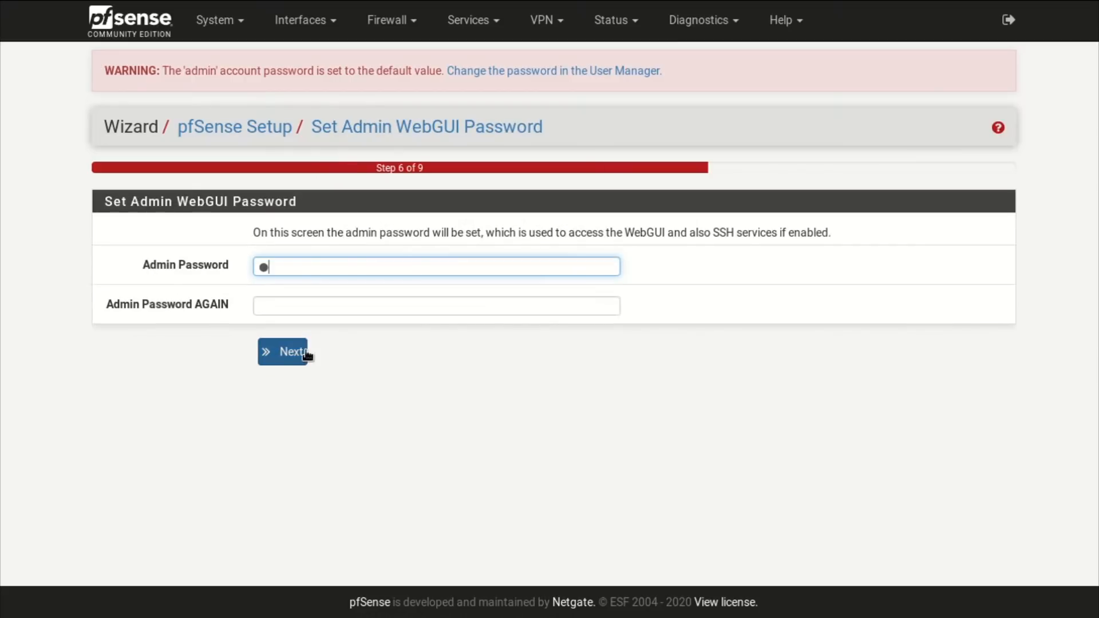
key("Tab")
type("123456")
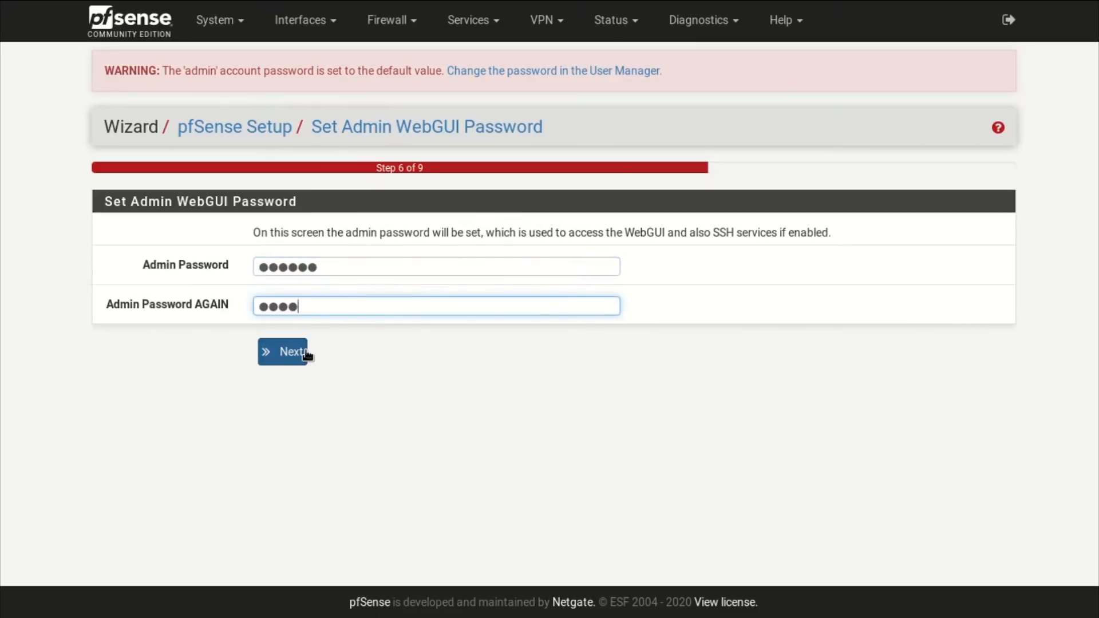
key("Return")
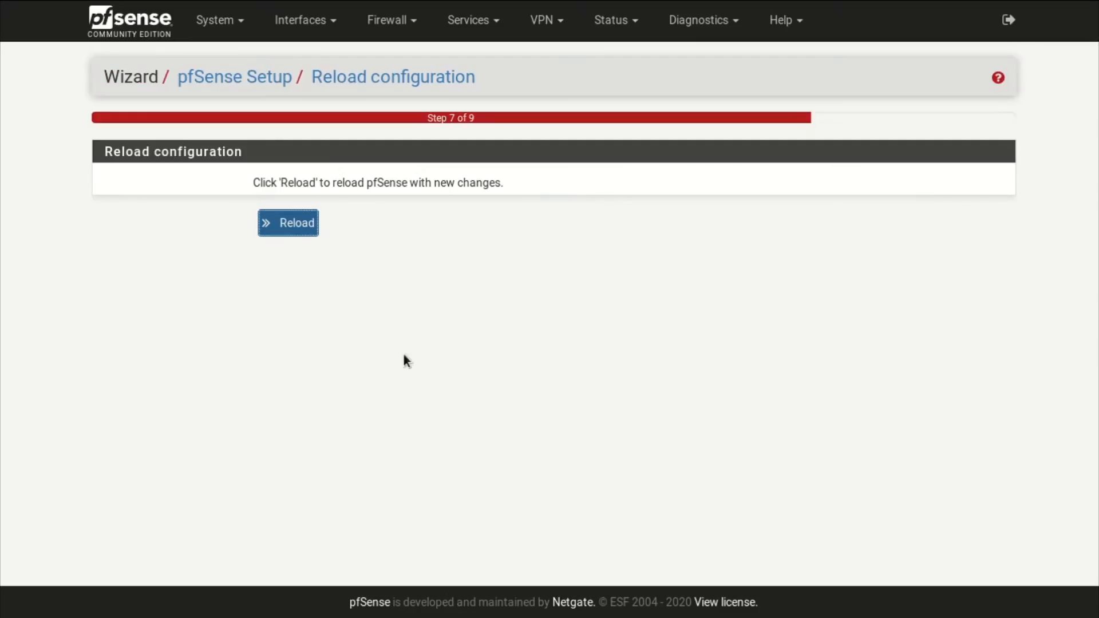
Reload pfSense with the new configuration, finish the wizard, and accept the copyright notice.
left_click(302, 227)
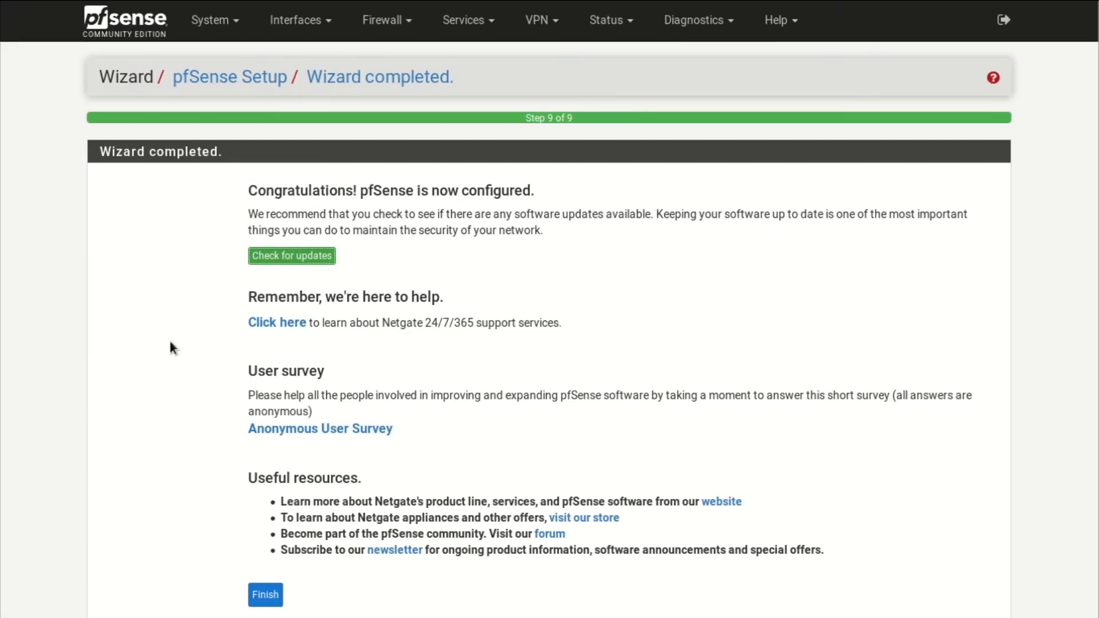
scroll(170, 341, "down", 2)
left_click(264, 513)
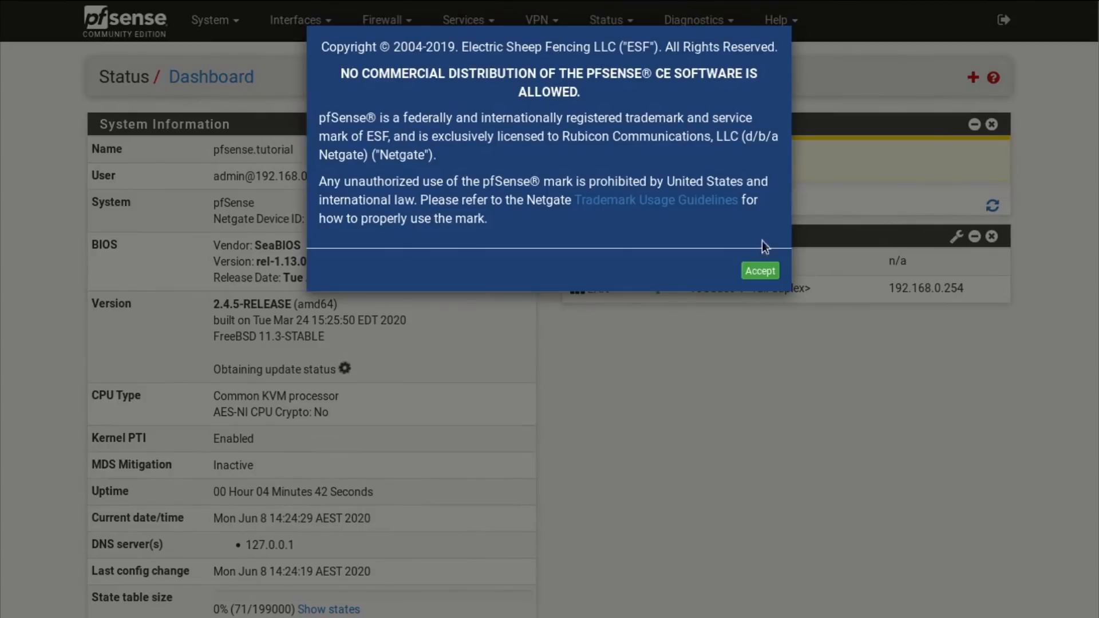
left_click(765, 270)
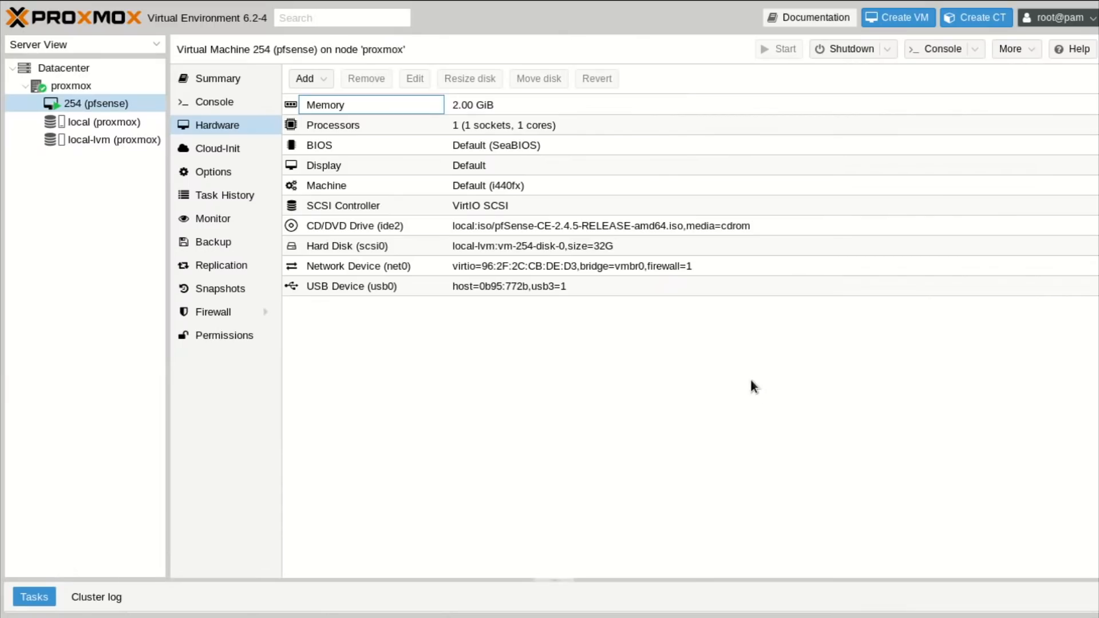
left_click(928, 56)
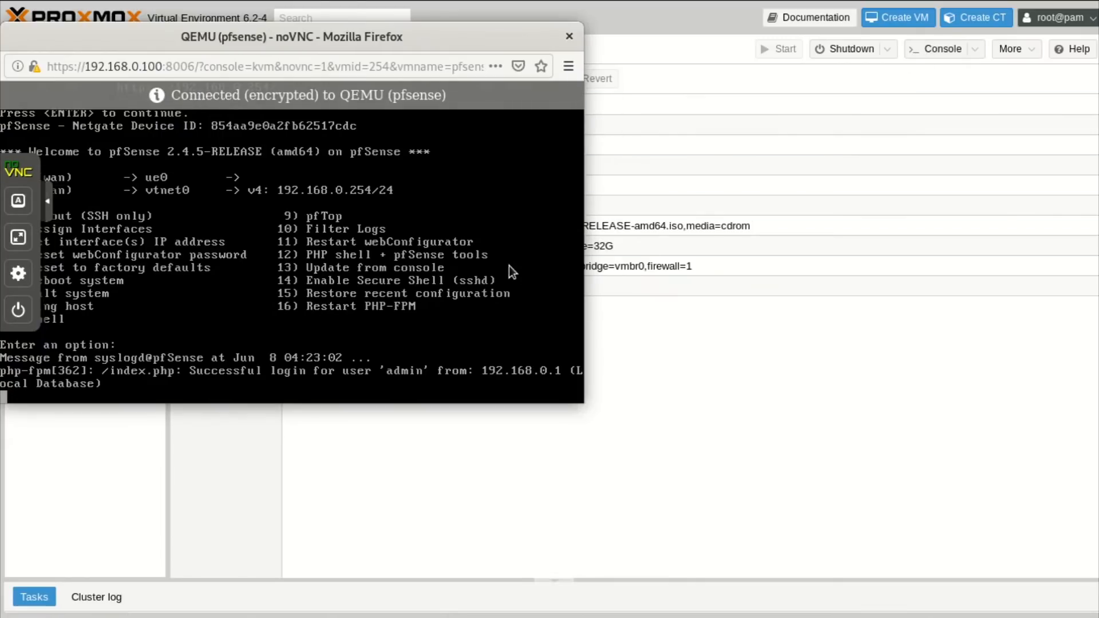
left_click_drag(435, 35, 581, 73)
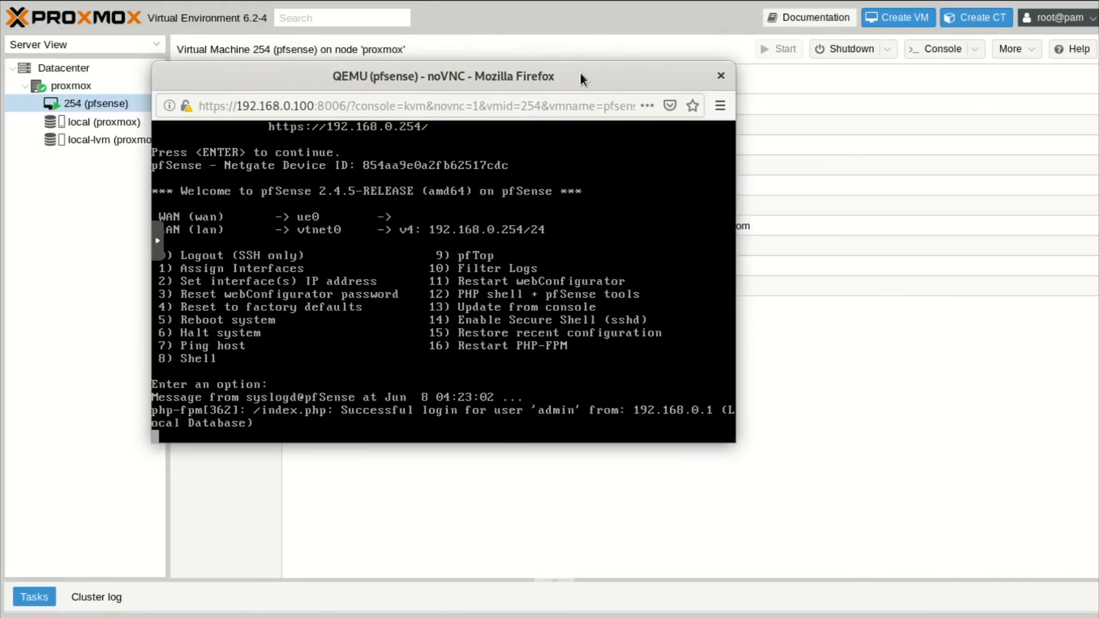
left_click(721, 76)
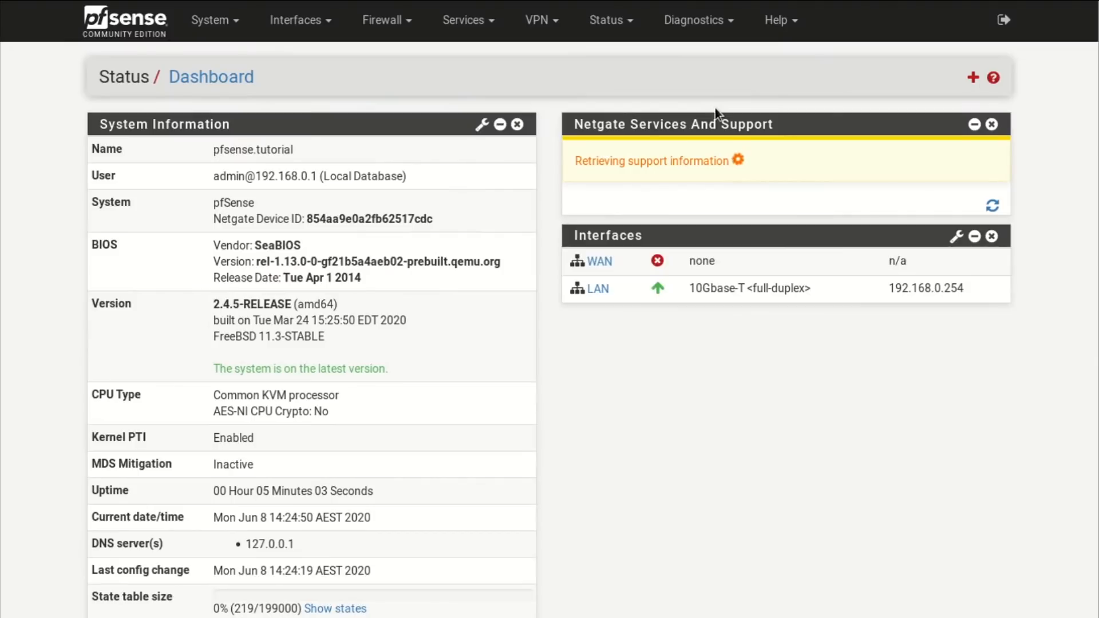
Close the Netgate Services And Support widget on the Dashboard.
left_click(992, 125)
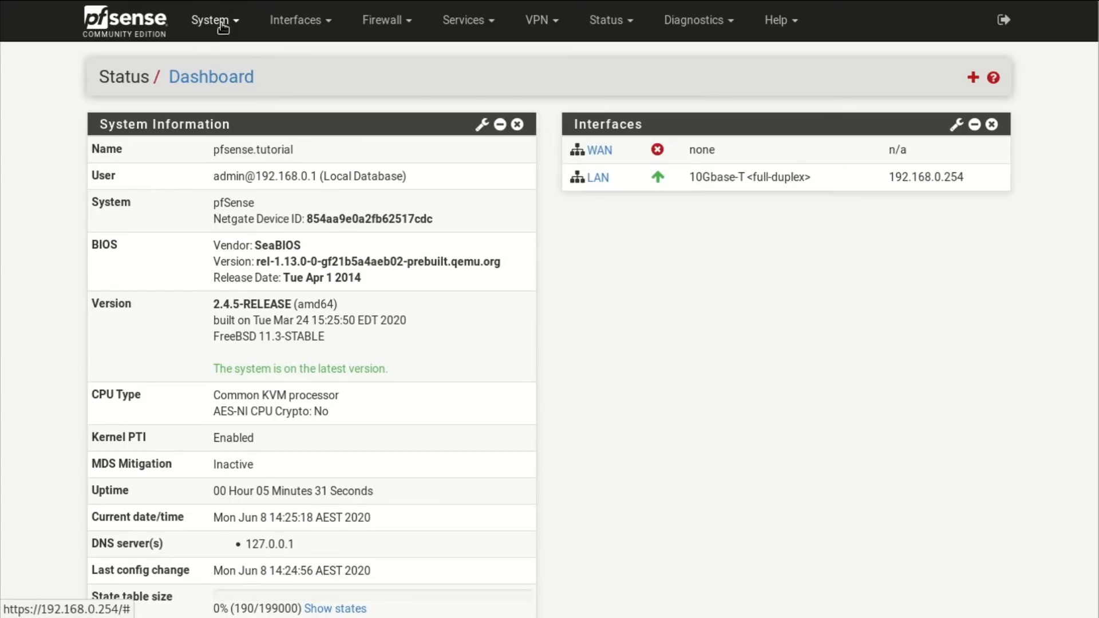
left_click(223, 27)
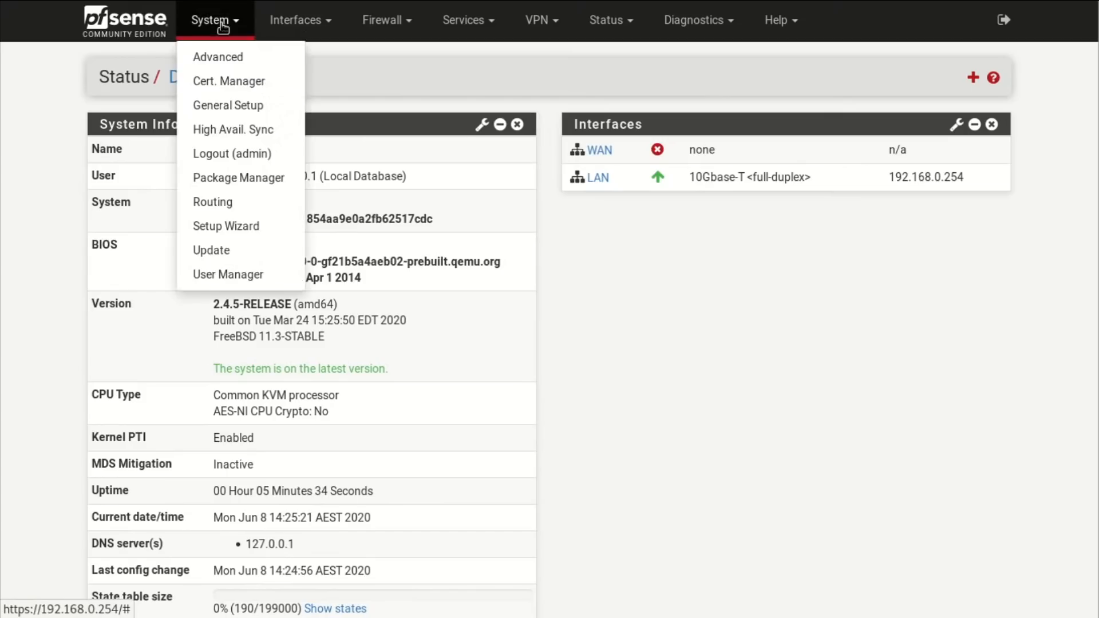
Save the System > Advanced > Networking settings.
left_click(223, 56)
left_click(317, 122)
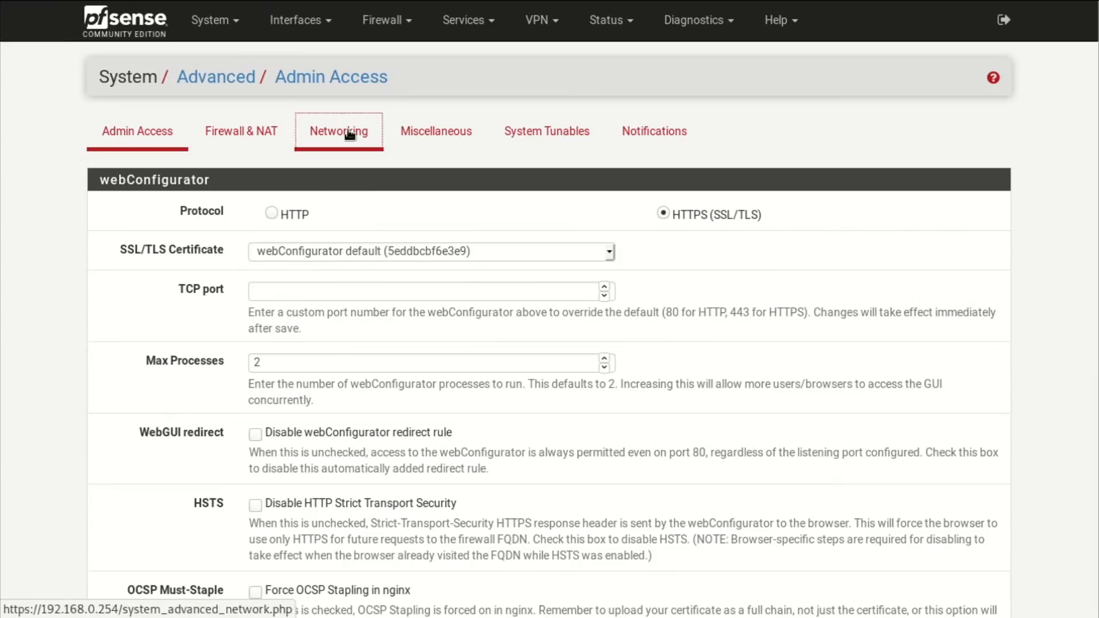
scroll(84, 383, "down", 4)
scroll(85, 390, "down", 4)
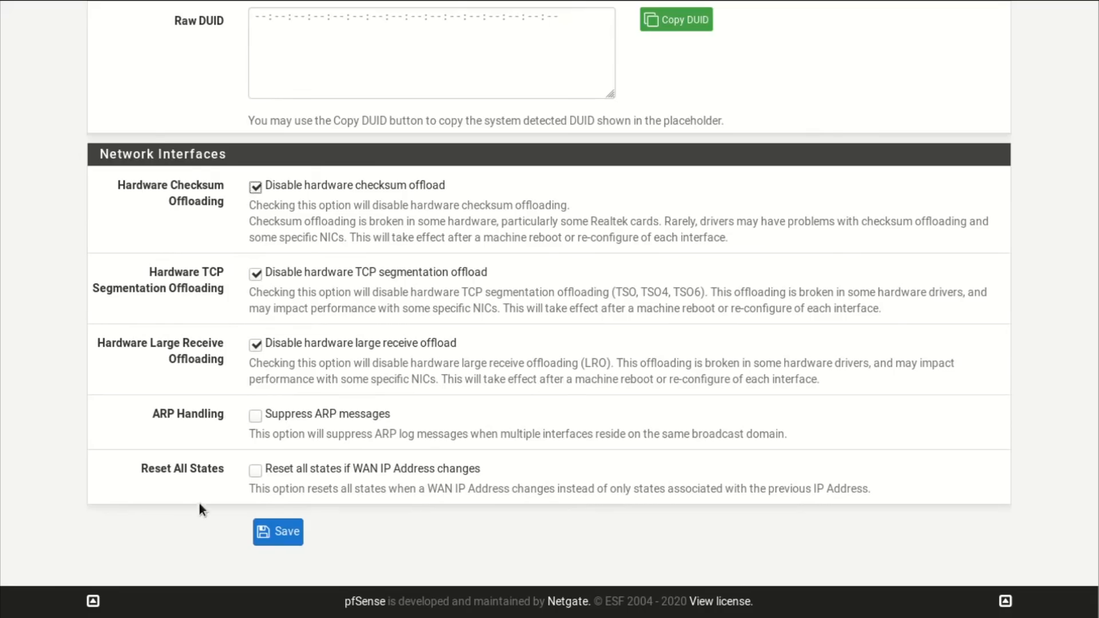
left_click(273, 533)
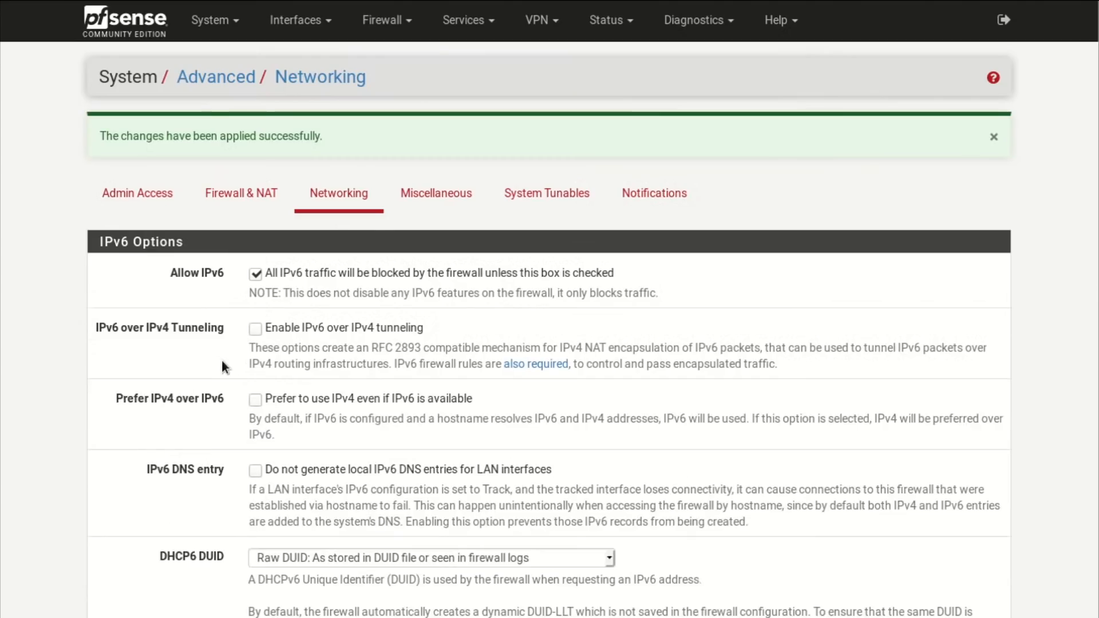
Reboot the firewall from Diagnostics > Reboot and confirm.
left_click(124, 21)
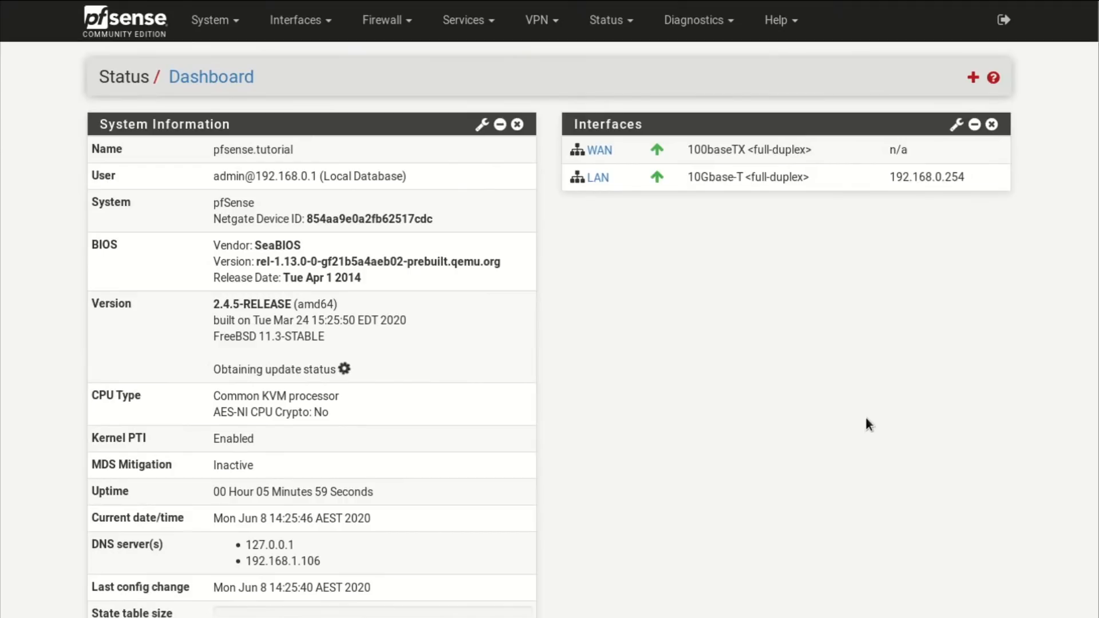
left_click(694, 23)
left_click(679, 392)
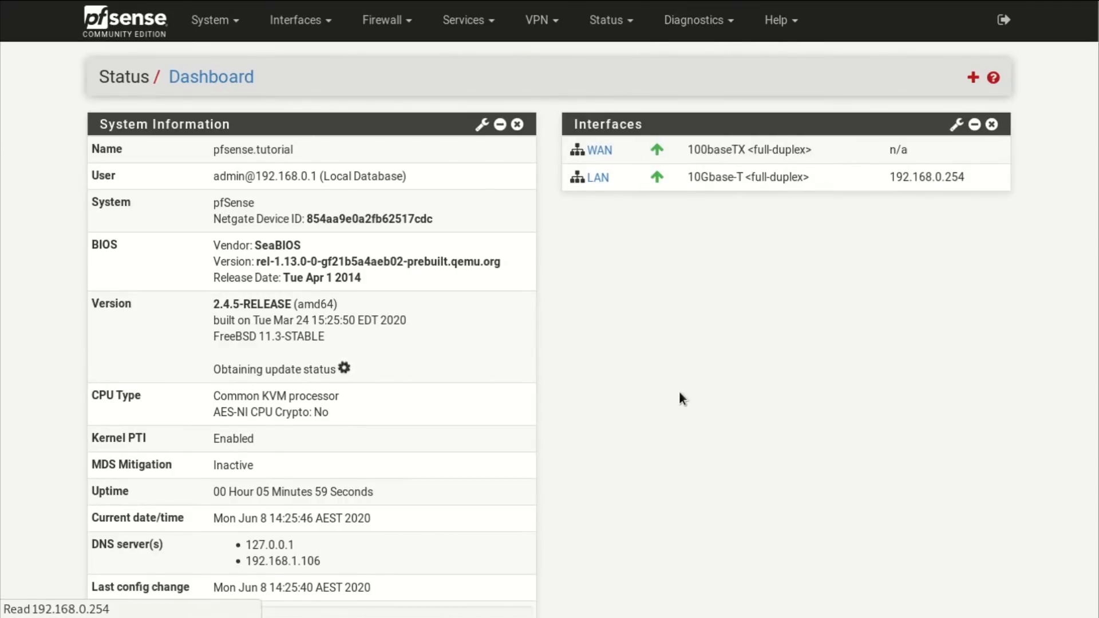
left_click(124, 188)
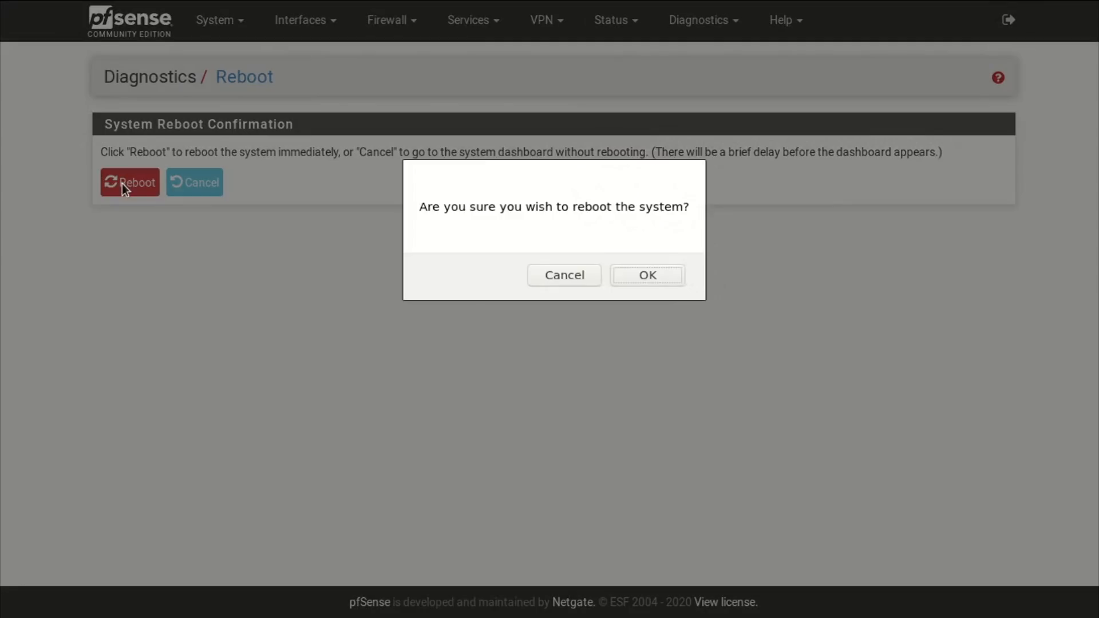
left_click(639, 277)
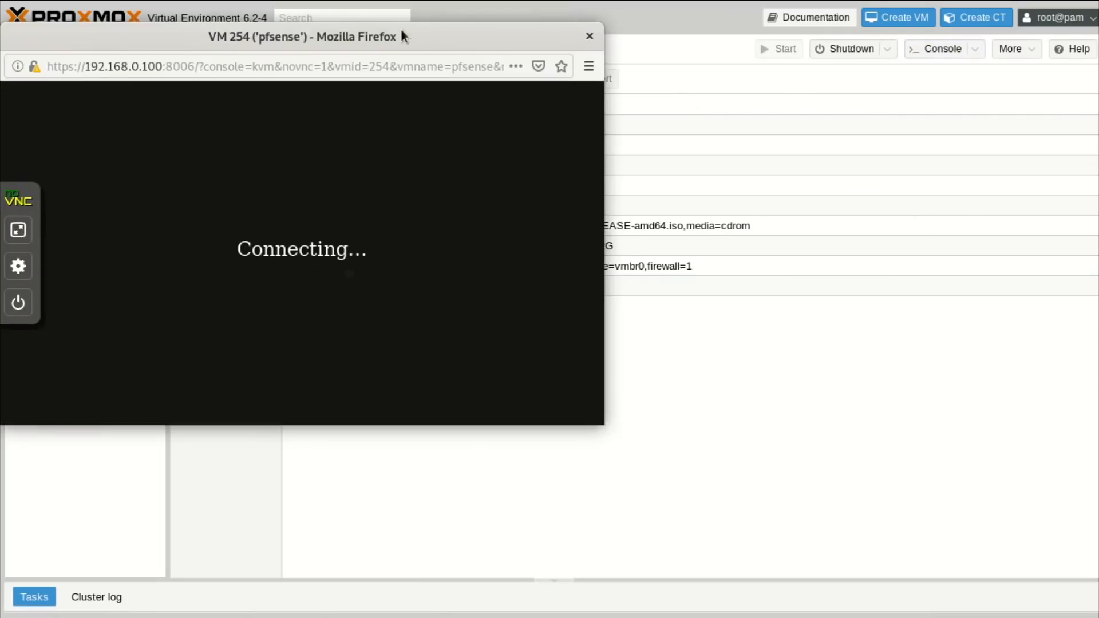
Watch pfSense reboot with WAN on ue0 getting 10.0.0.1/24 via DHCP, then close the console.
left_click_drag(401, 30, 777, 94)
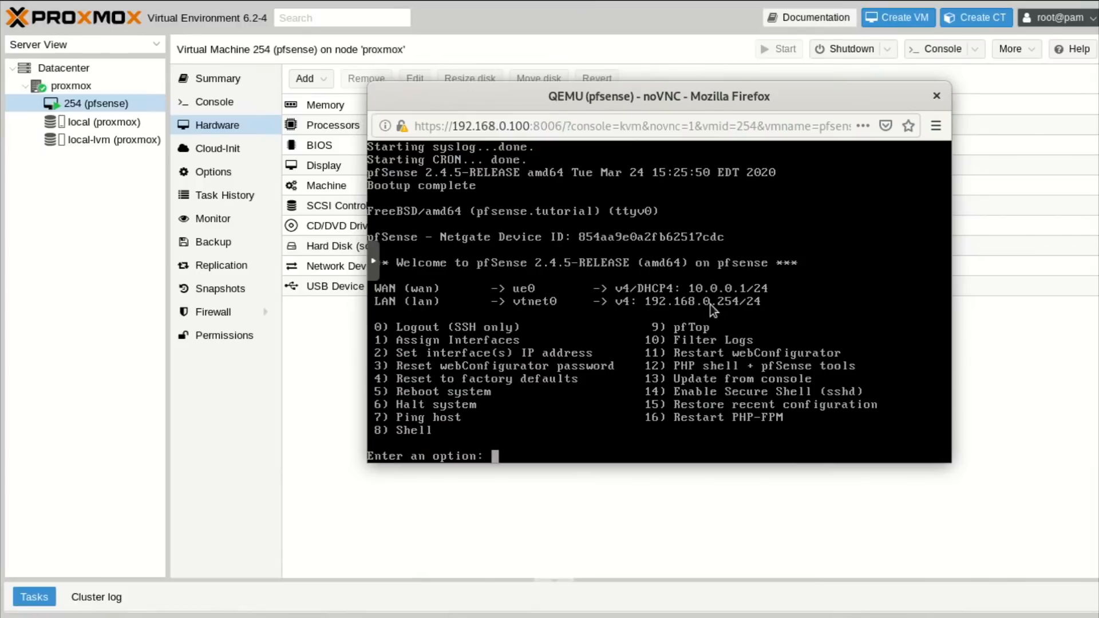
left_click(937, 96)
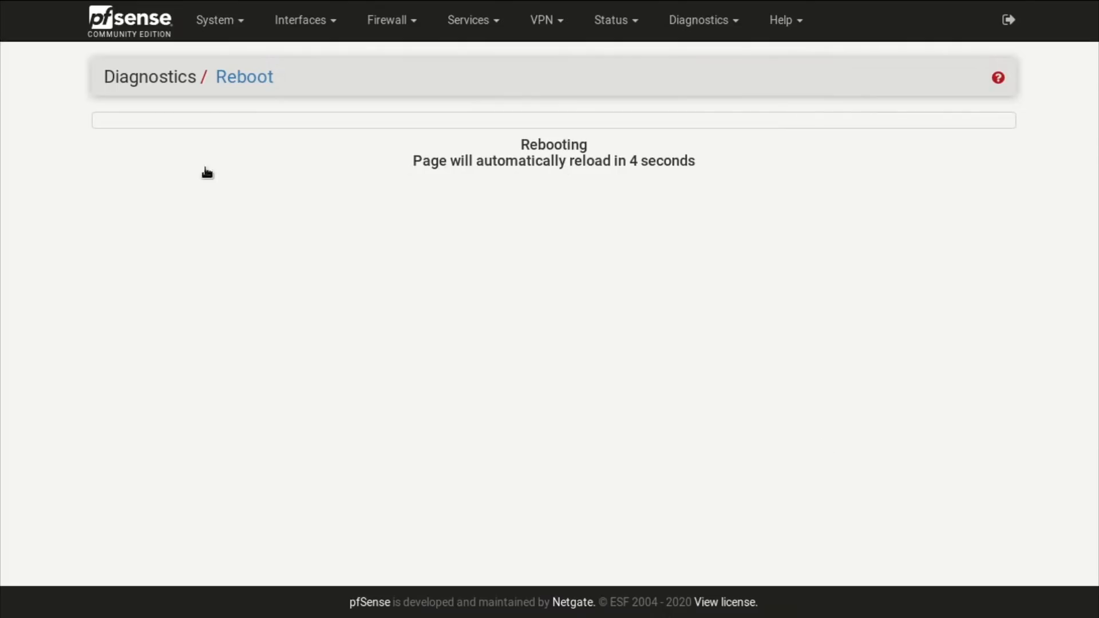
Log back into pfSense with the admin account and dismiss the license and survey notices.
left_click(138, 24)
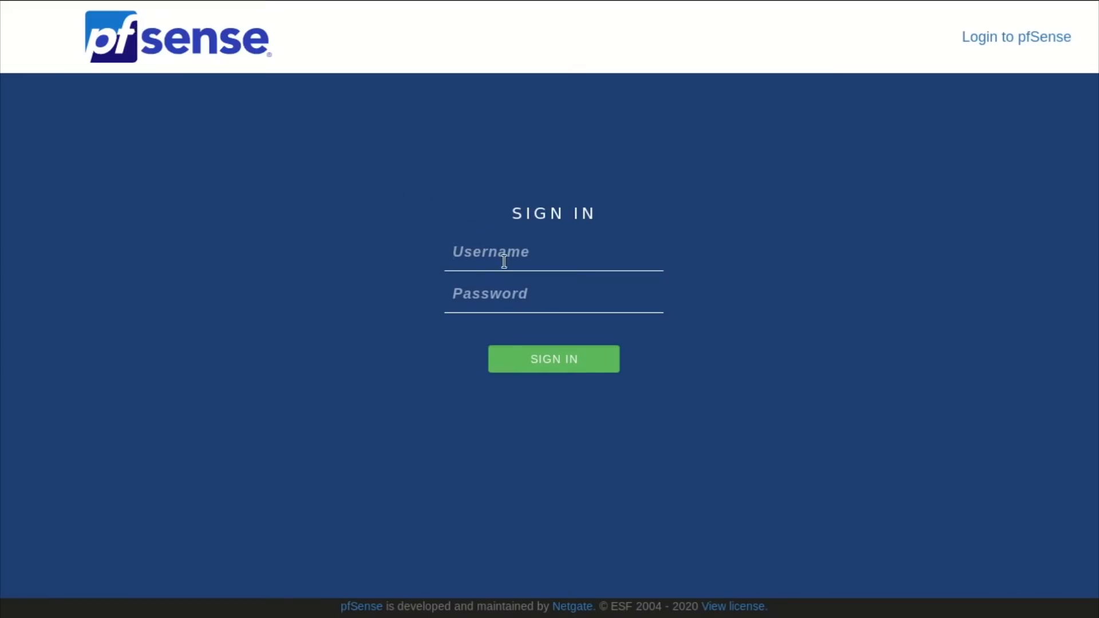
type("admin")
key("Tab")
type("pfsense")
key("Return")
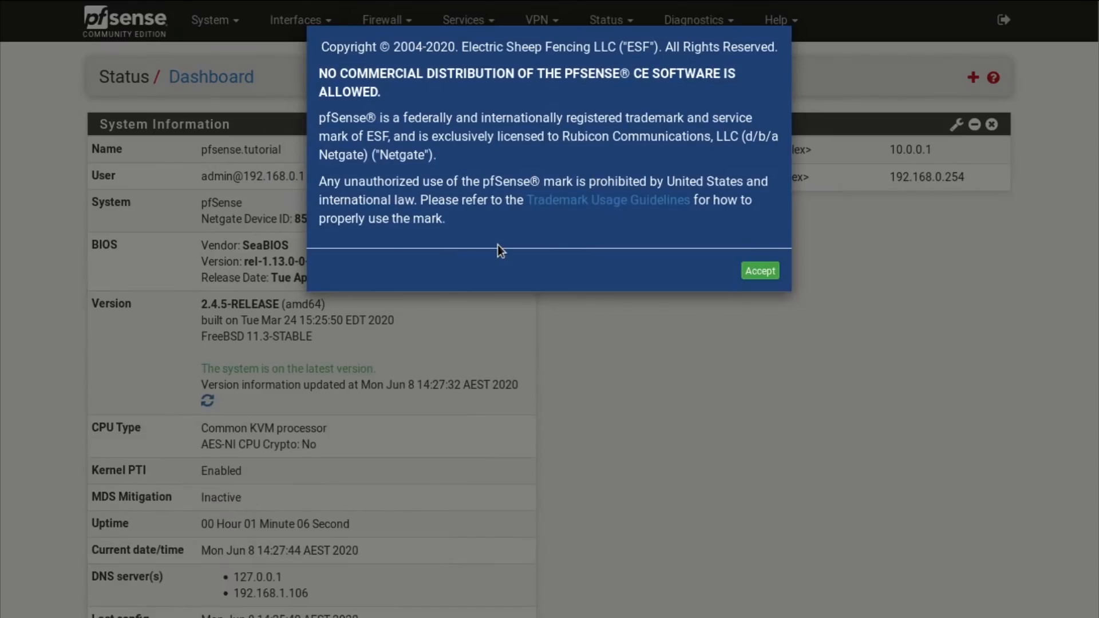
left_click(760, 273)
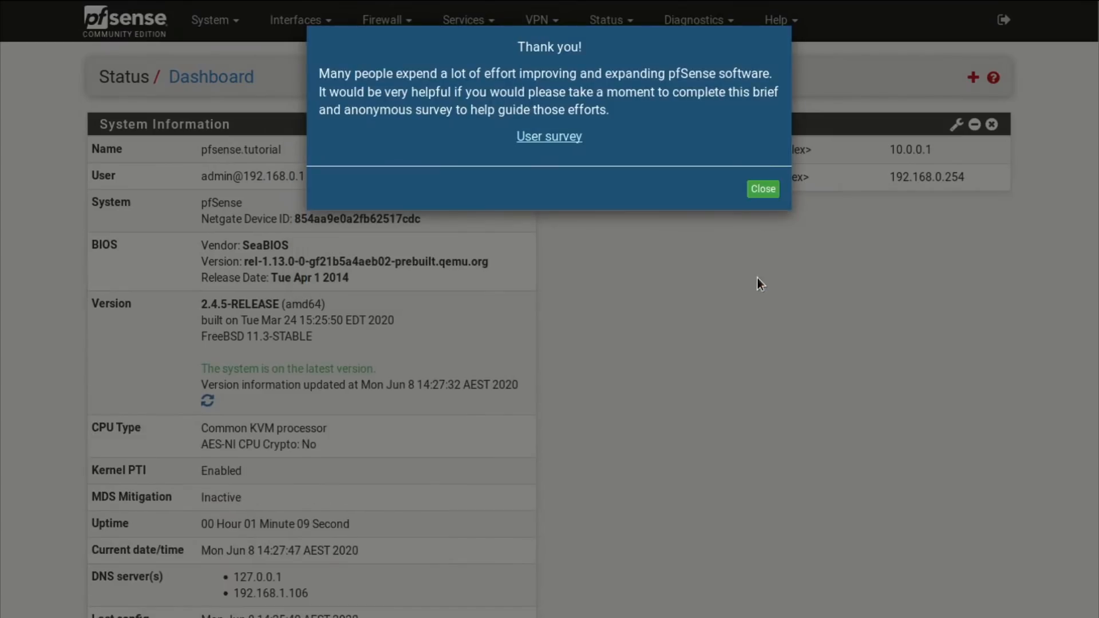
left_click(763, 189)
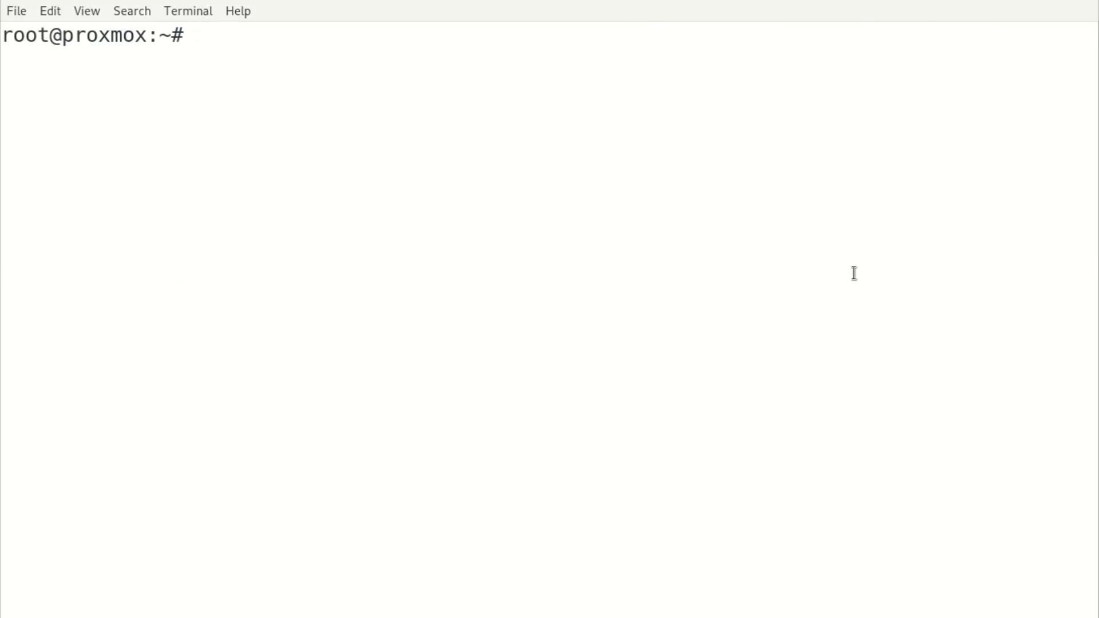
Exit the Proxmox SSH session to return to the local Debian shell.
type("exit")
key("Return")
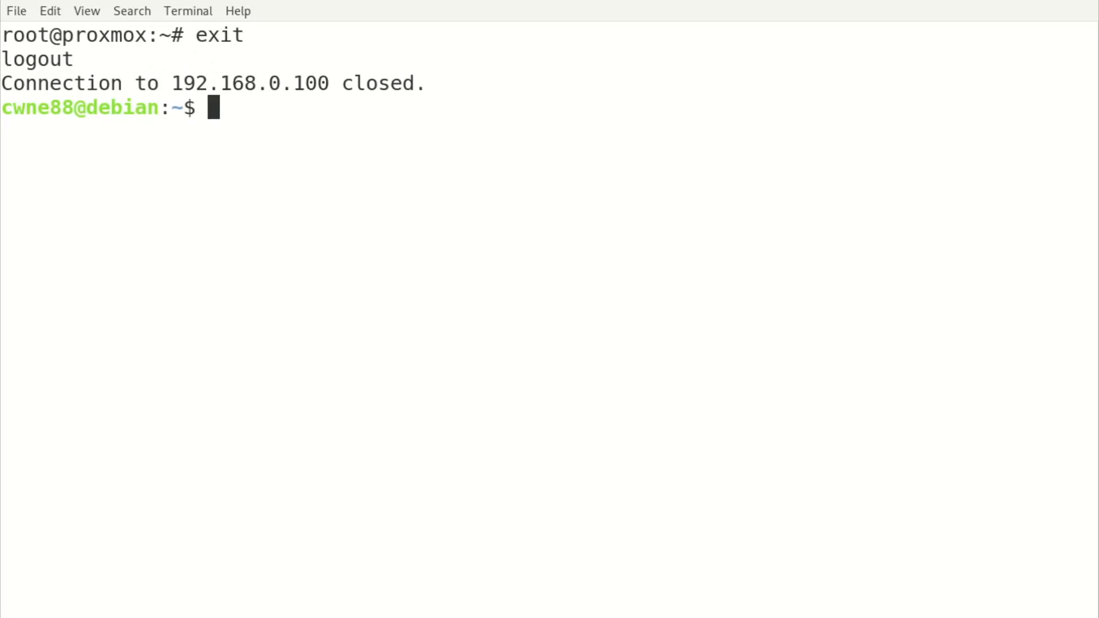
left_click_drag(89, 107, 154, 106)
Ping 8.8.8.8 from the laptop, which reports 'Network is unreachable'.
left_click(612, 345)
type("ping ")
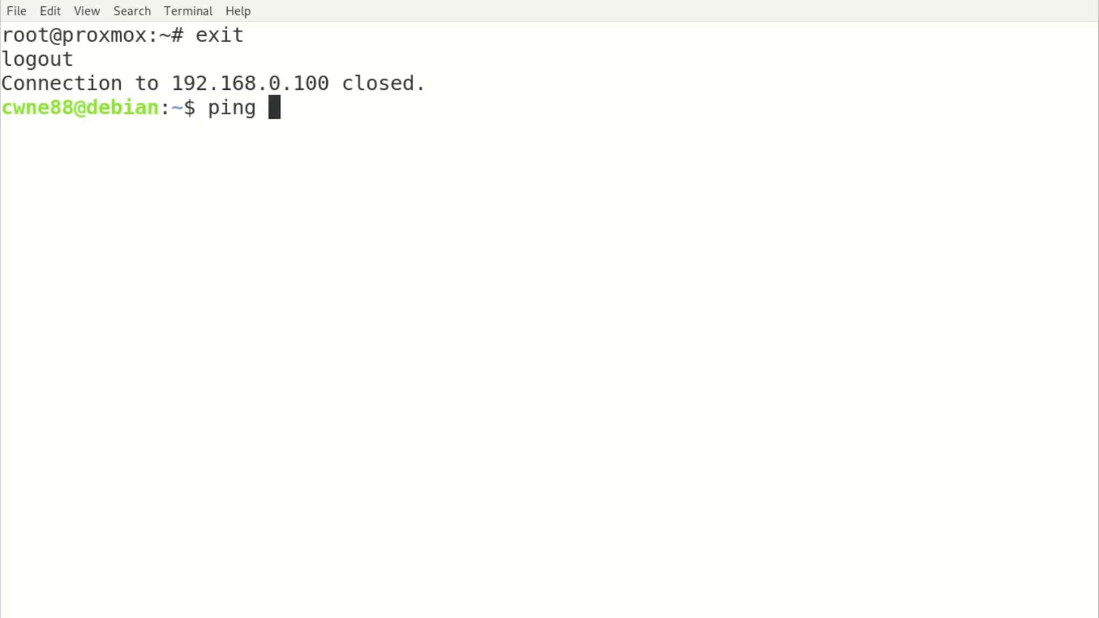
type("8.8.8.8")
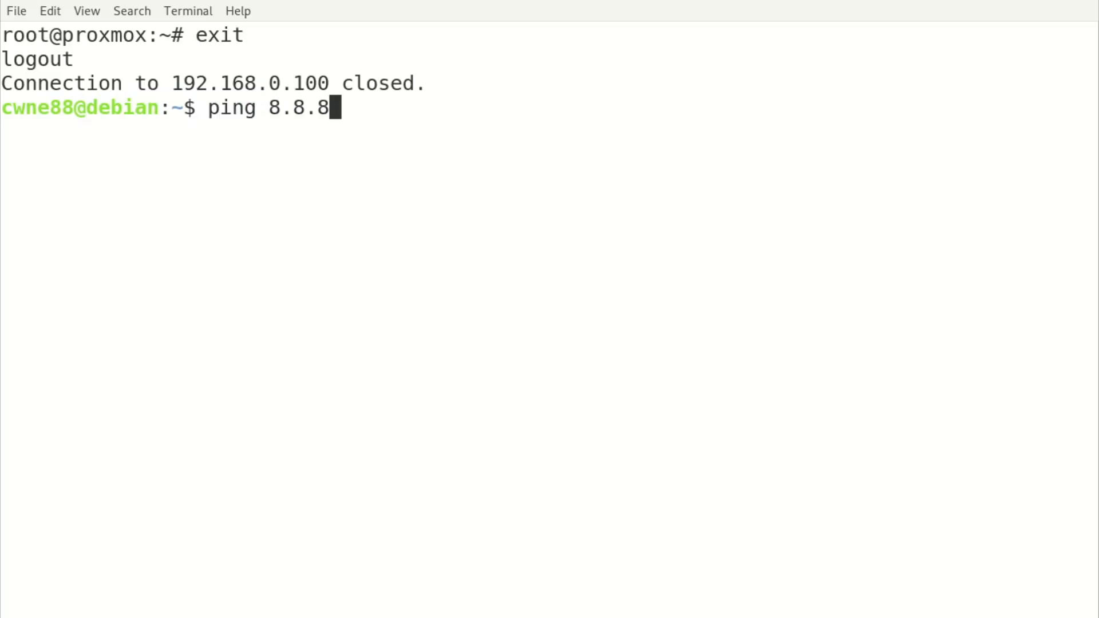
key("Return")
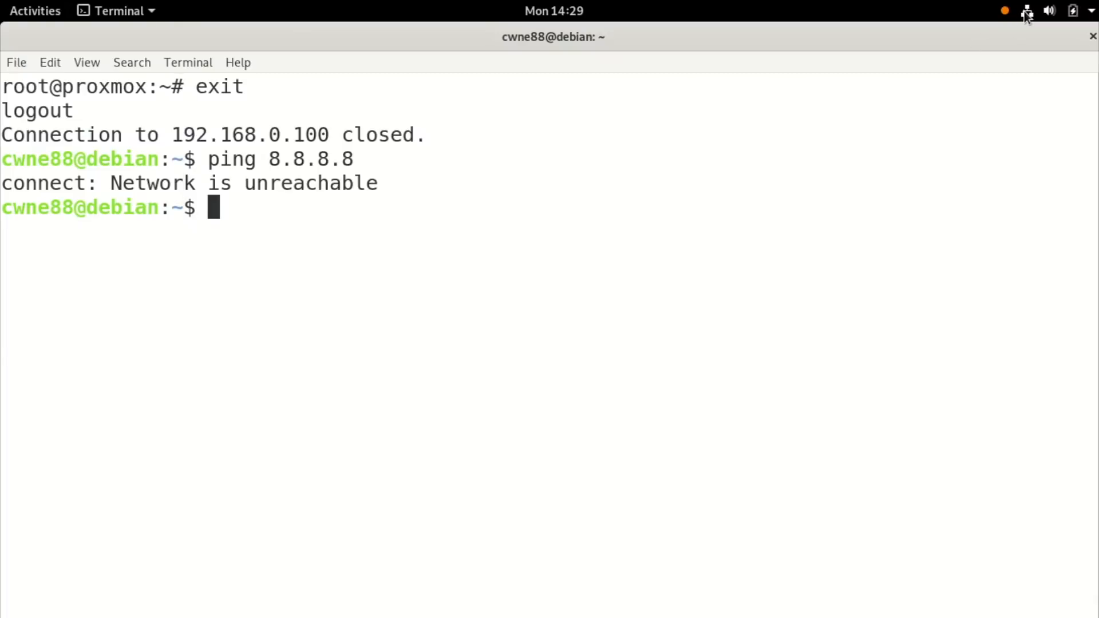
Set the wired connection's IPv4 gateway to 192.168.0.254, apply it, and reconnect Wired.
left_click(1026, 13)
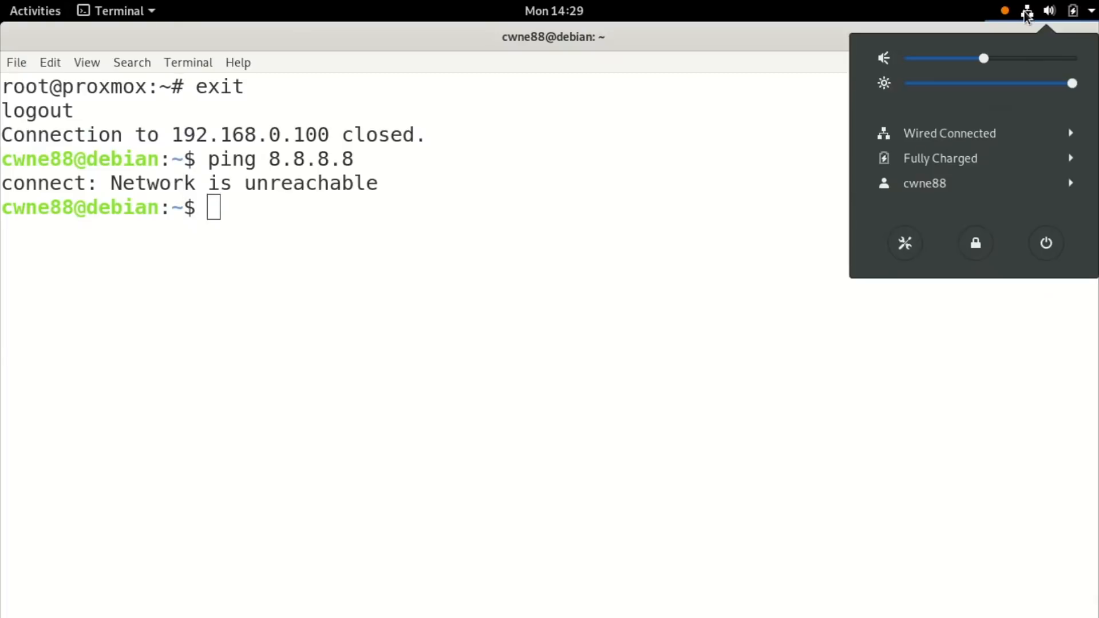
left_click(951, 135)
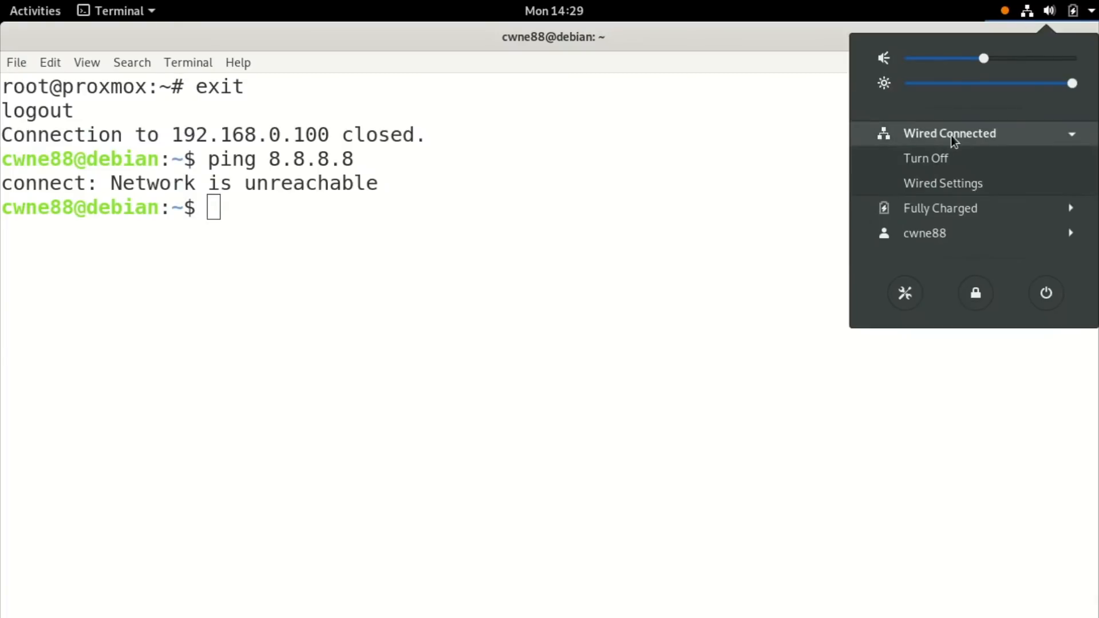
left_click(954, 181)
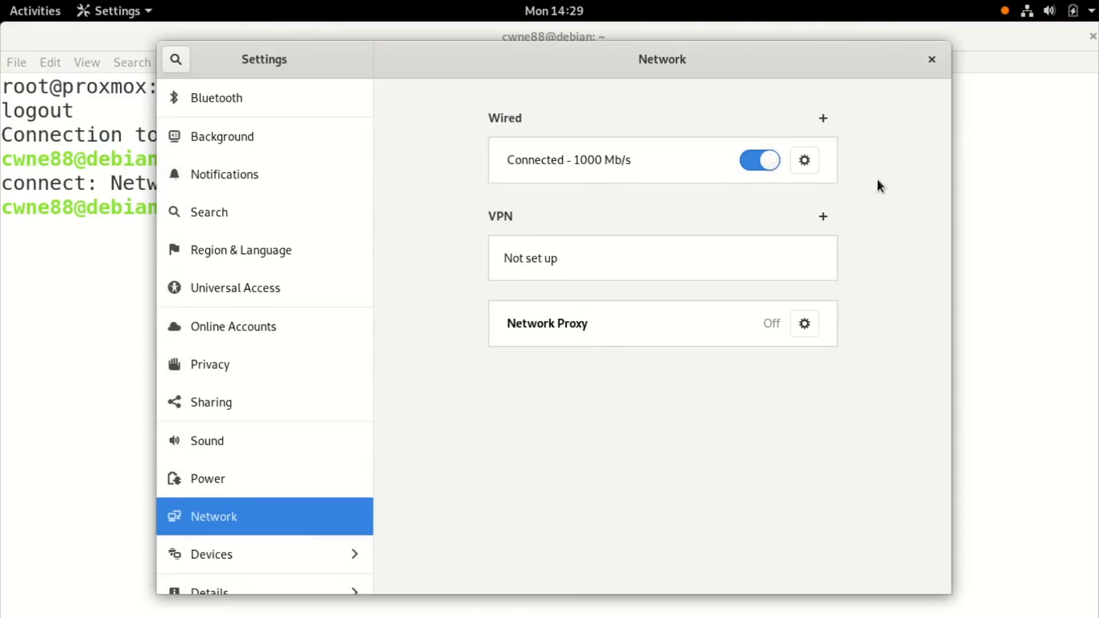
left_click(805, 161)
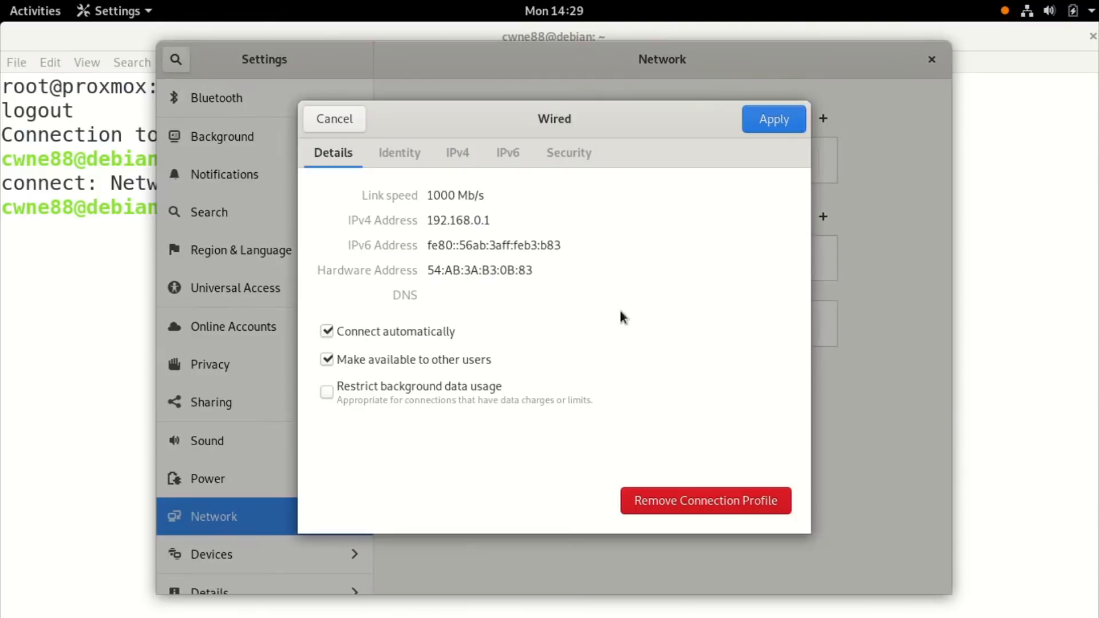
left_click(456, 153)
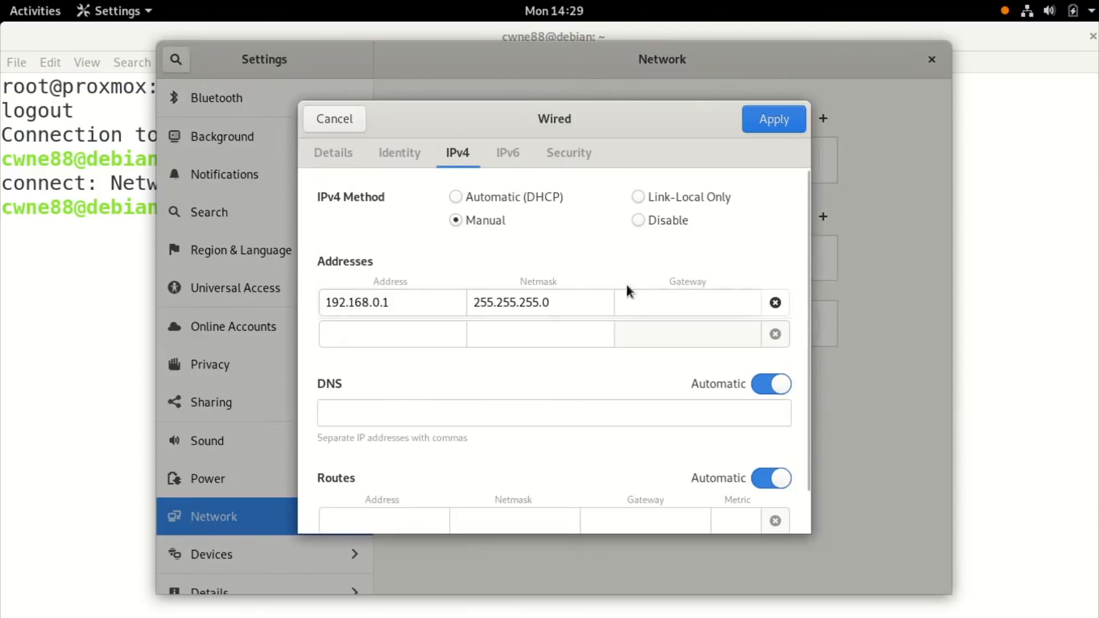
left_click(673, 304)
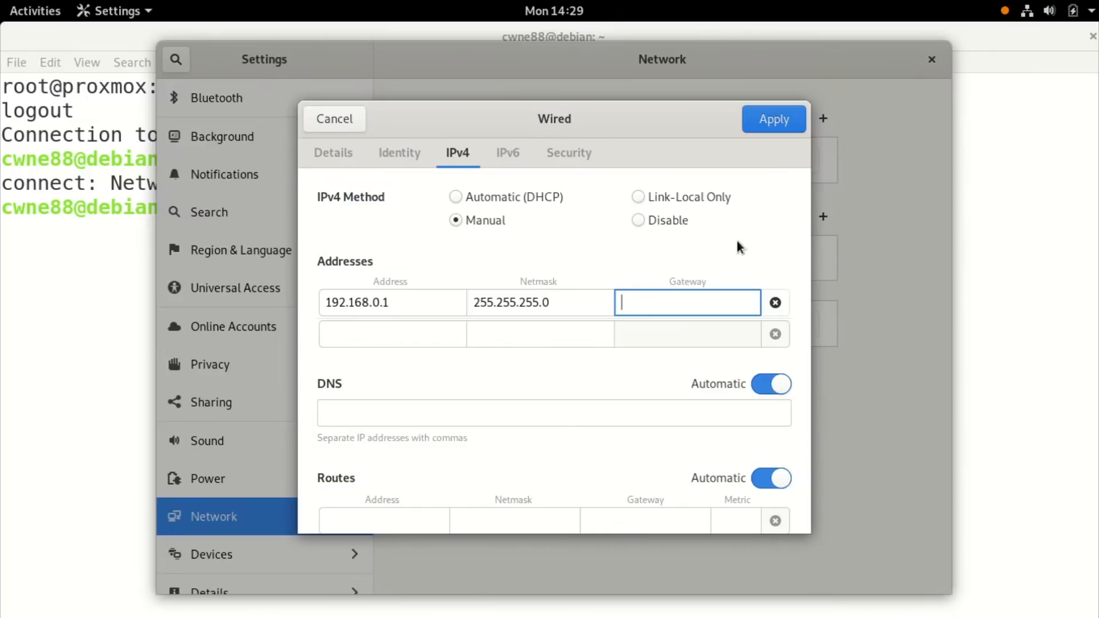
type("1")
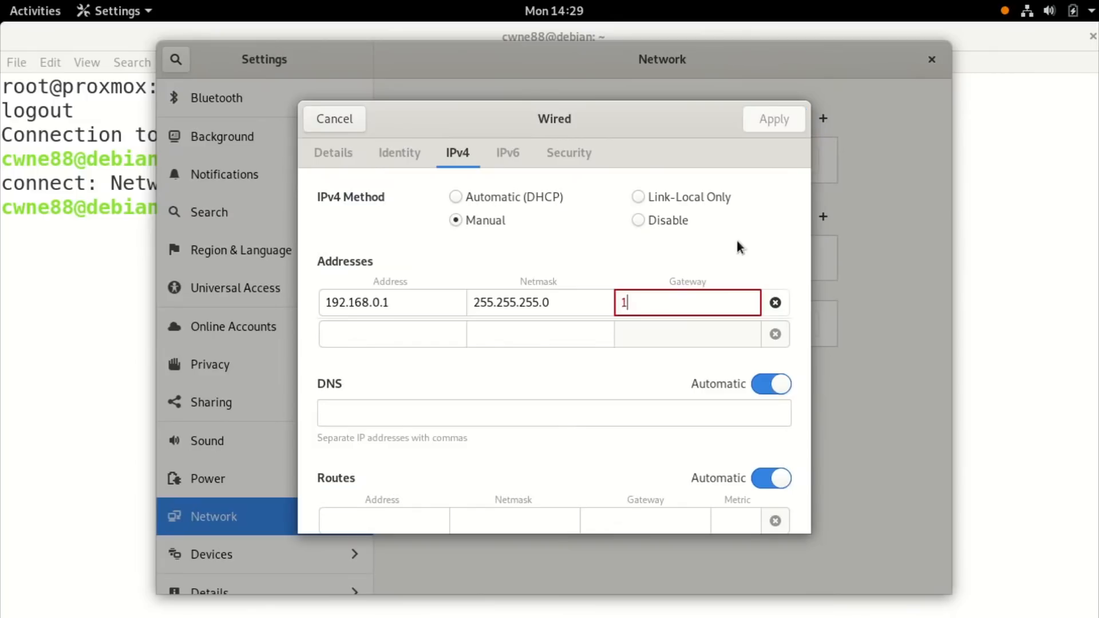
type("92.168.0.254")
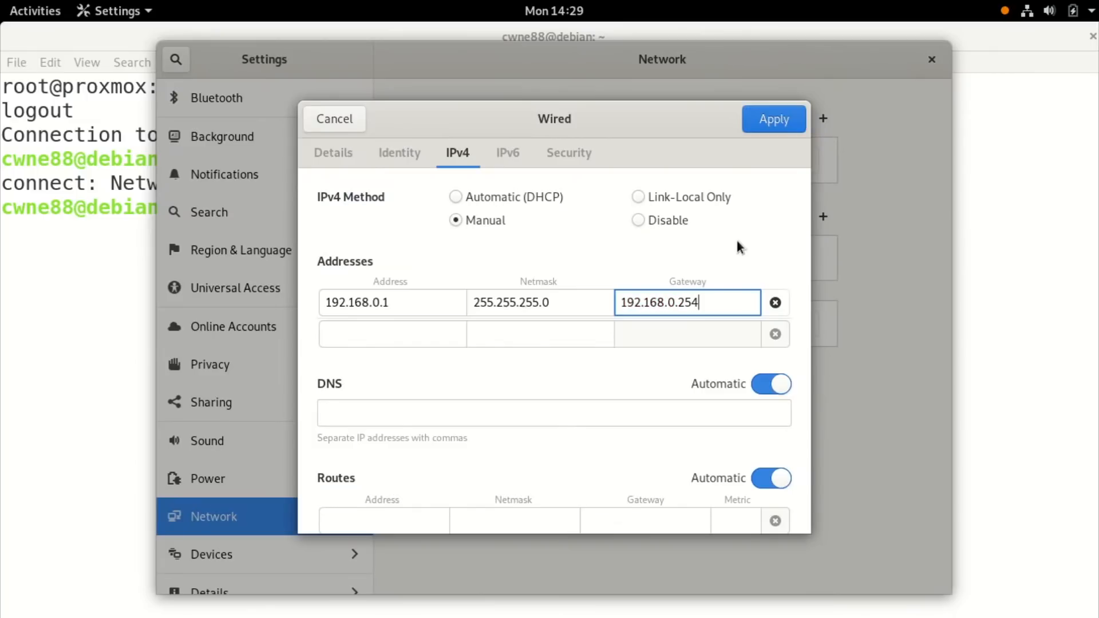
left_click(774, 120)
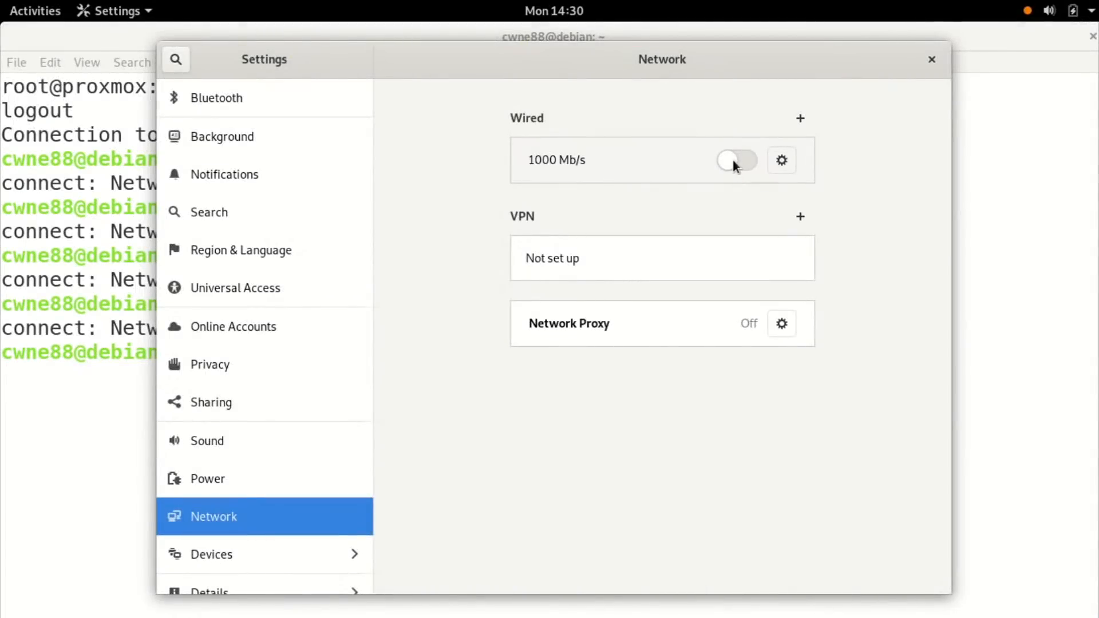
left_click(733, 160)
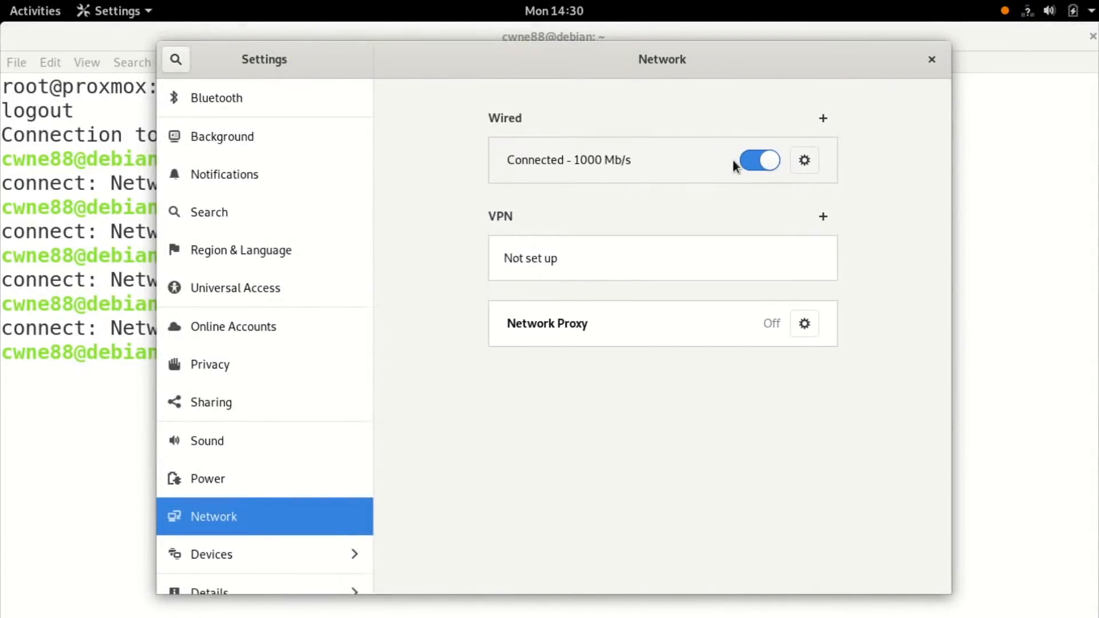
left_click(1038, 168)
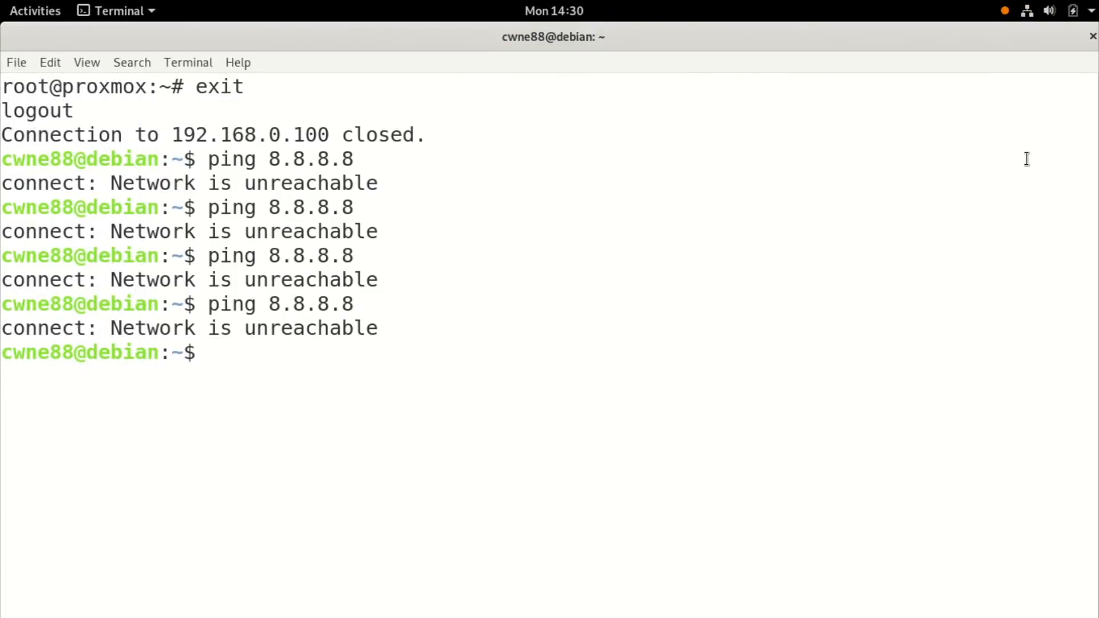
Rerun ping 8.8.8.8 for 0% packet loss, then ping google.com, which fails to resolve.
key("Up")
key("Return")
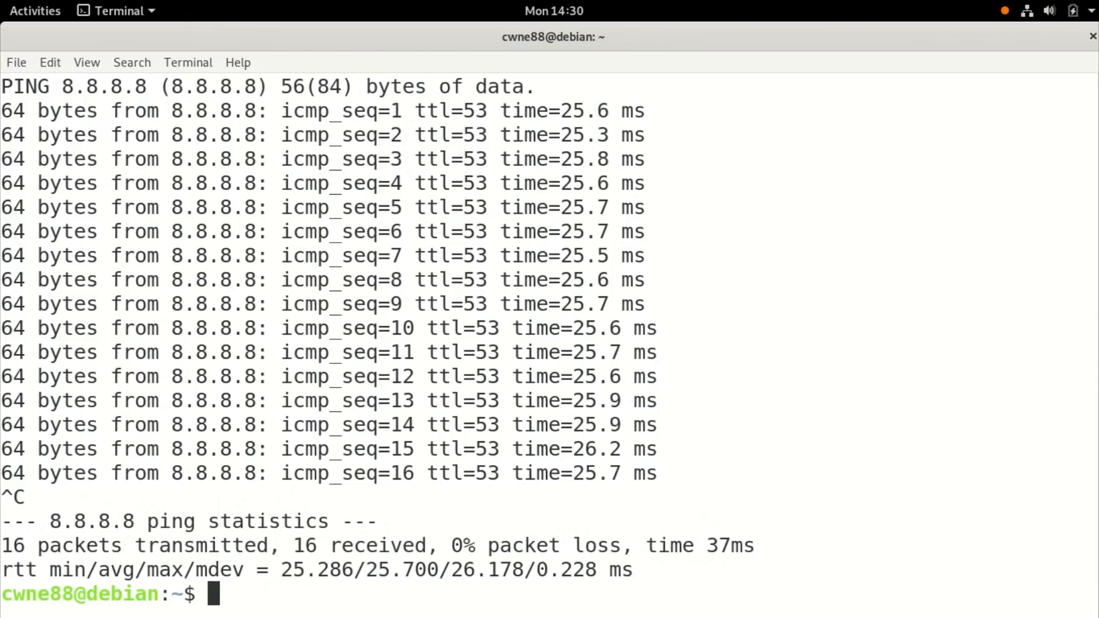
type("pi")
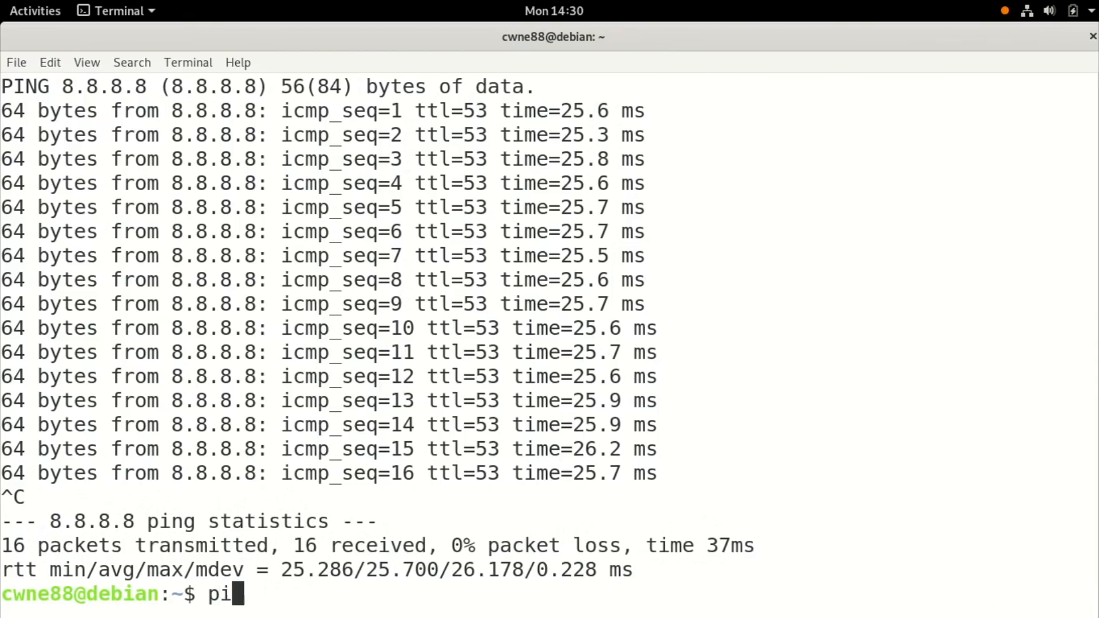
type("ng google.com")
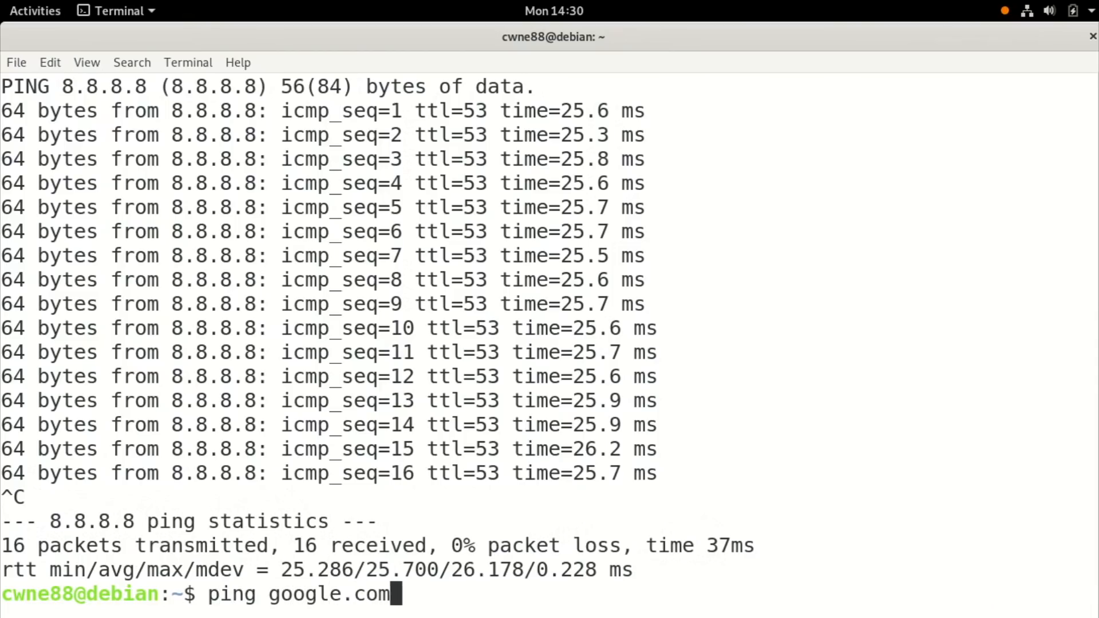
key("Return")
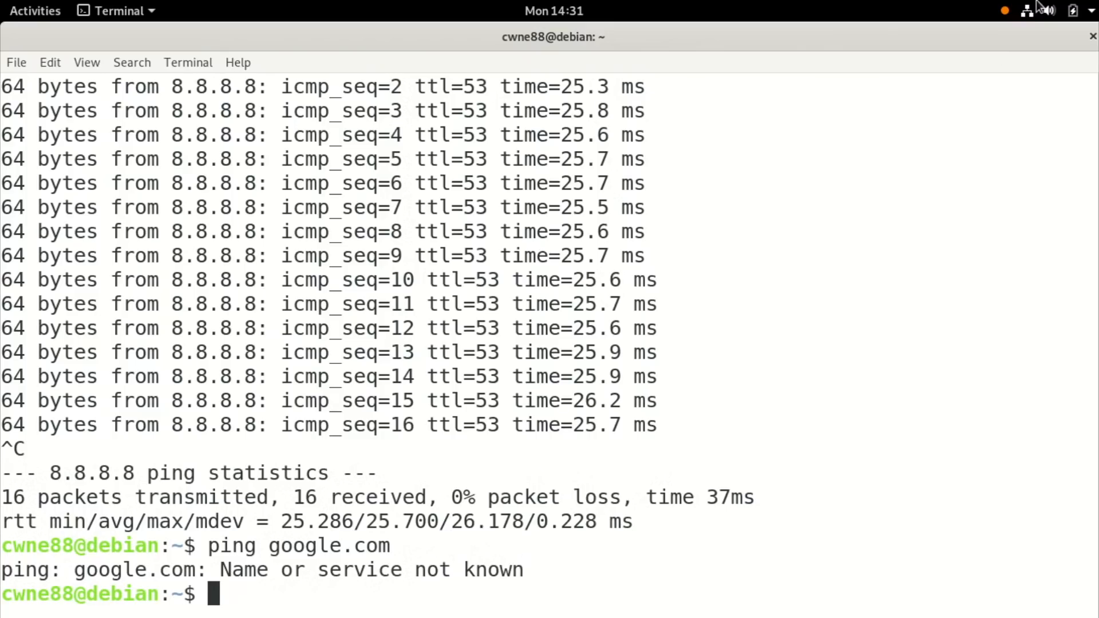
Add DNS server 1.1.1.1 to the wired IPv4 settings, apply, and toggle Wired off and on.
left_click(1021, 15)
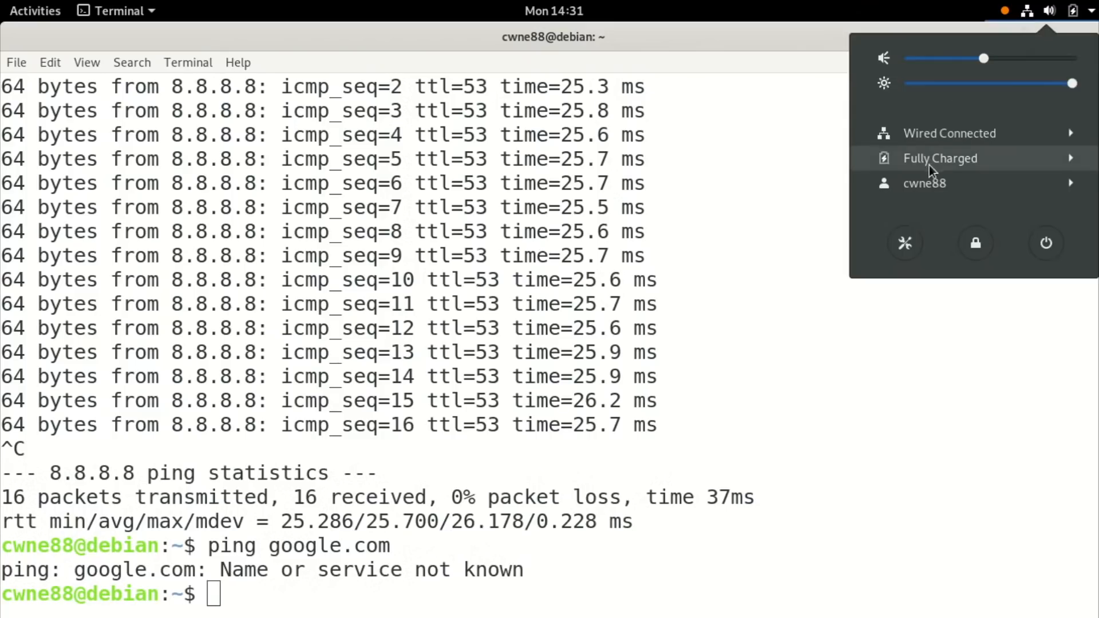
left_click(946, 133)
left_click(929, 188)
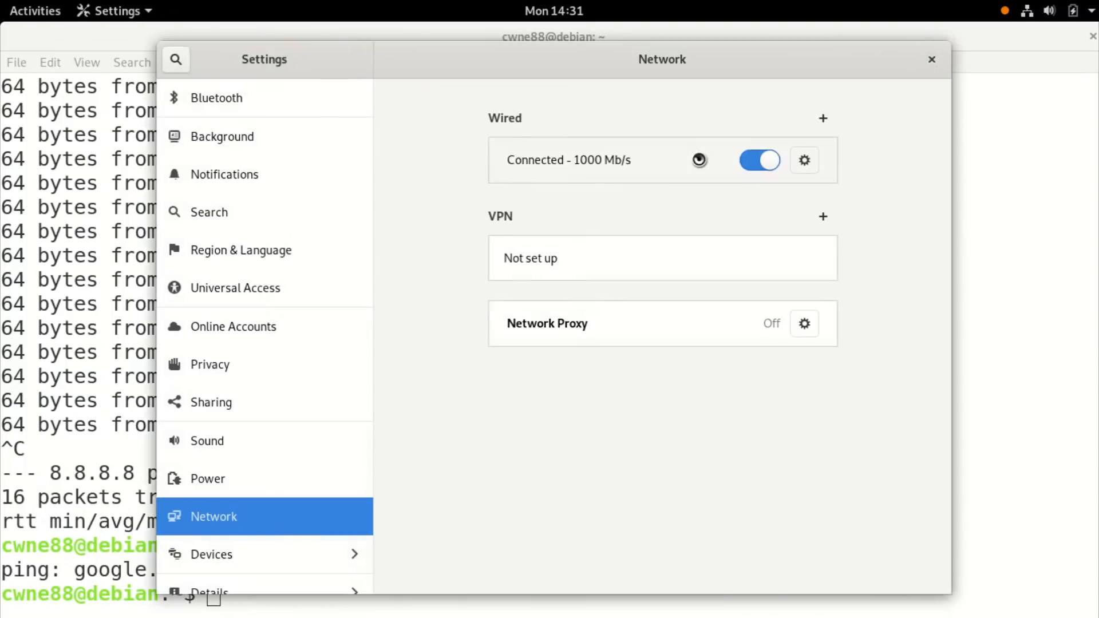
left_click(804, 160)
left_click(470, 153)
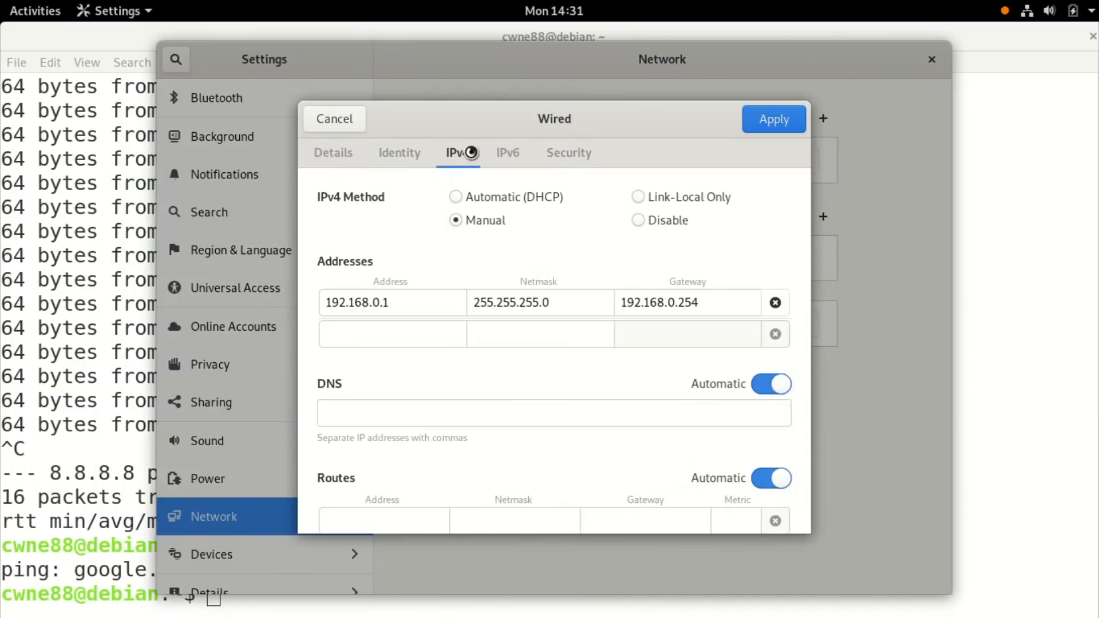
left_click(352, 411)
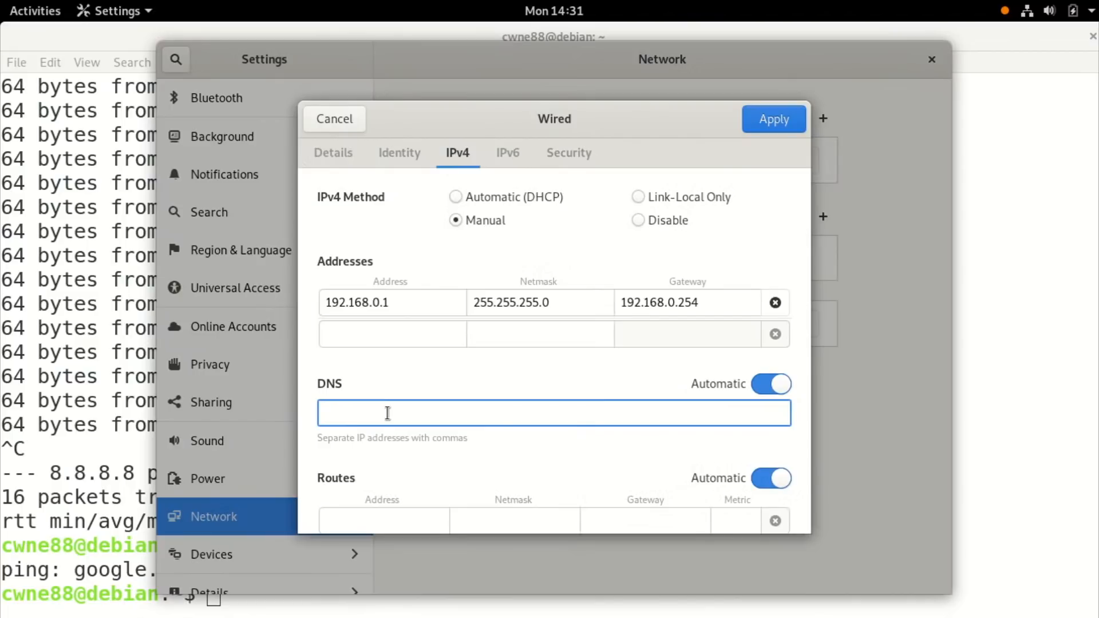
type("1.1.1.1")
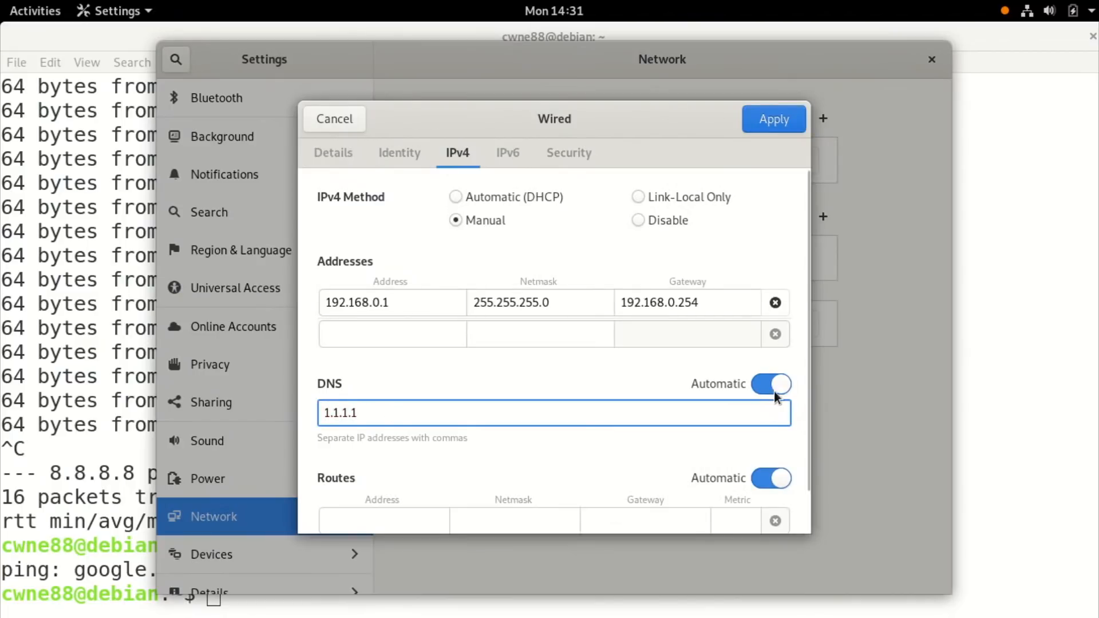
left_click(773, 120)
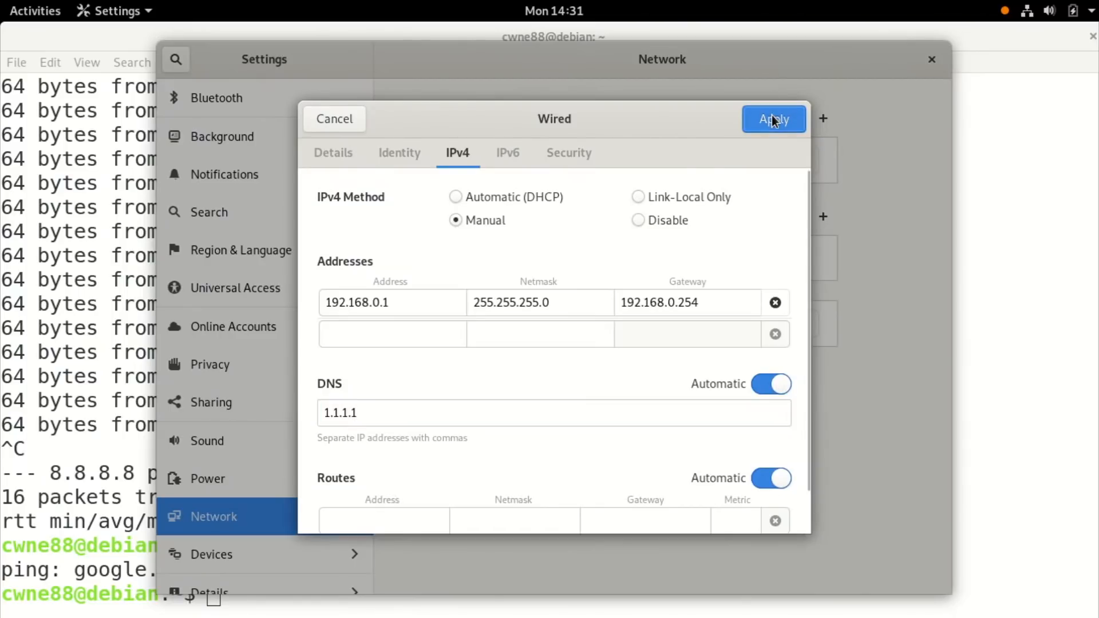
key("alt+Tab")
key("alt+Tab")
left_click(764, 164)
left_click(737, 162)
left_click(987, 165)
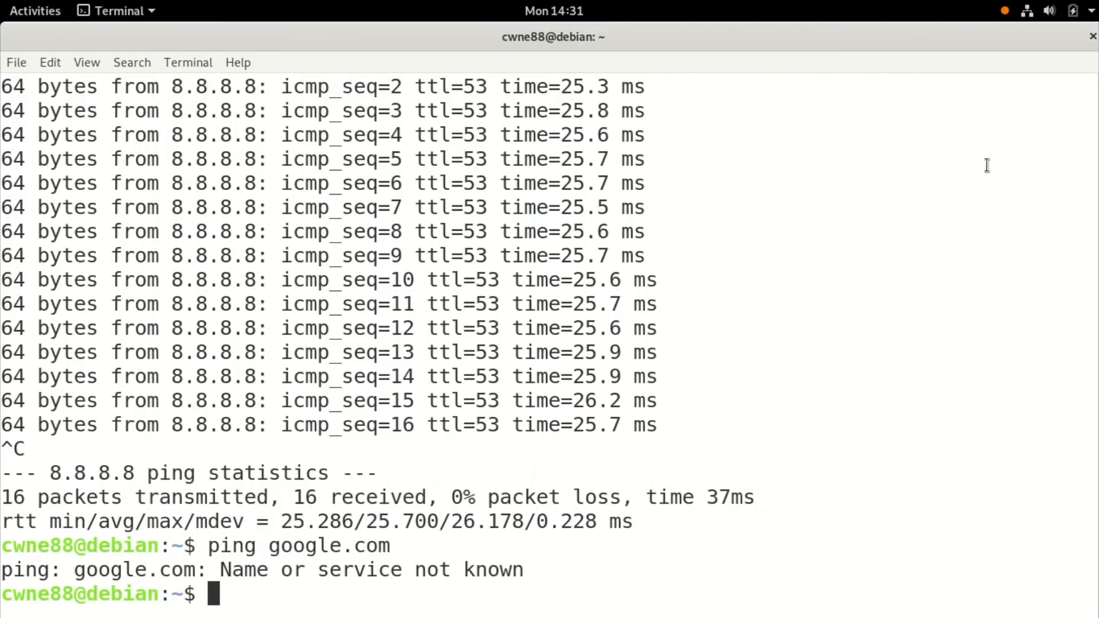
Ping google.com again, now resolving to 142.250.66.174 and getting replies.
type("ping google.com")
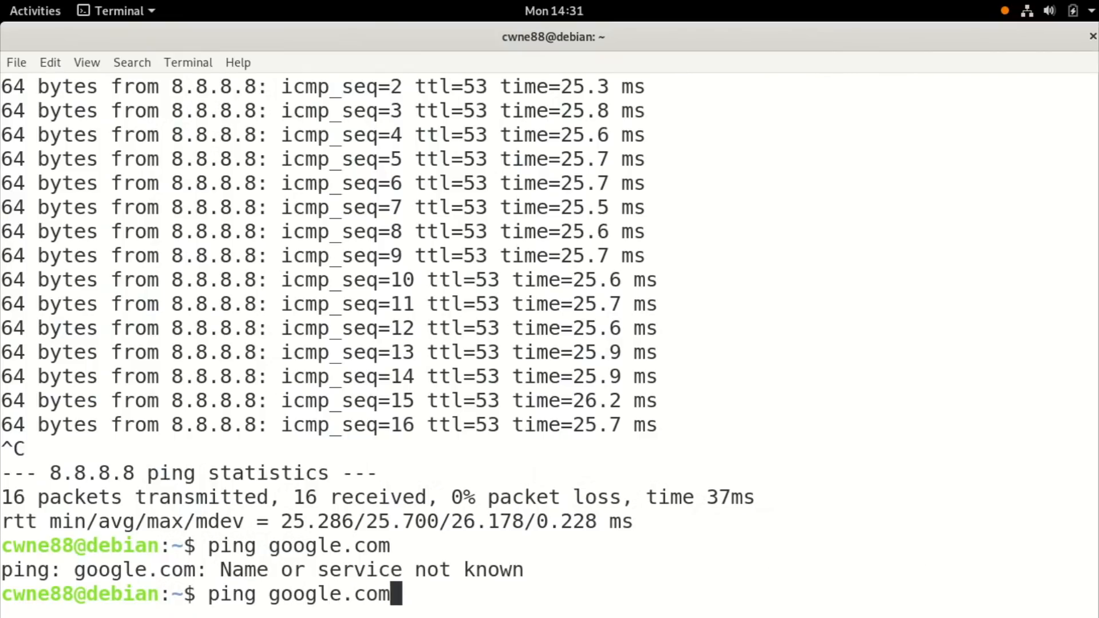
key("Return")
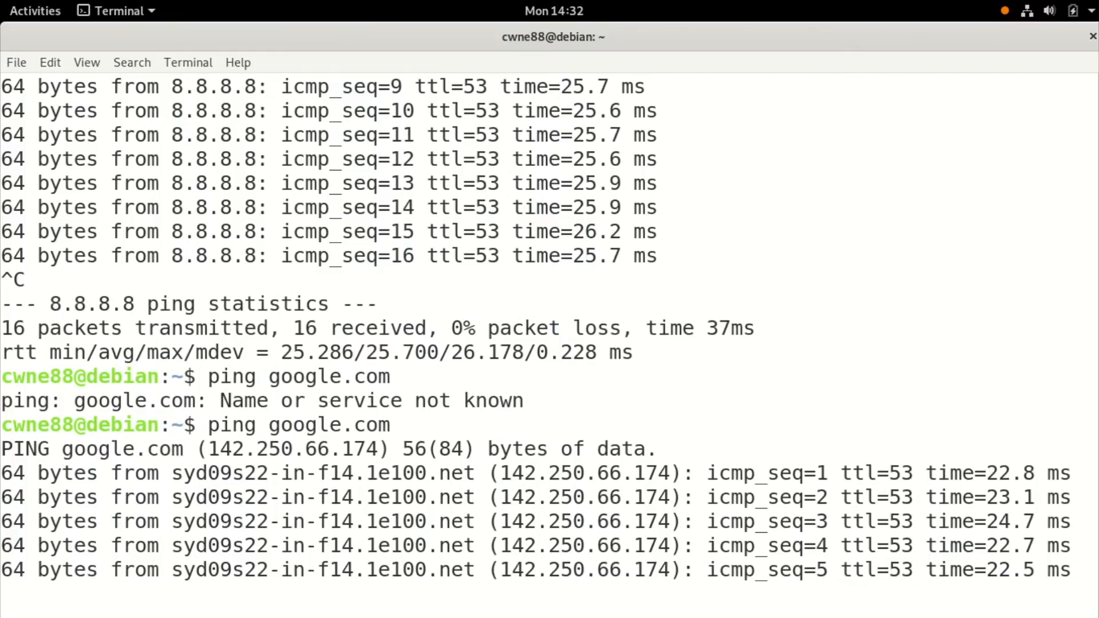
Switch to Firefox, open a private window, and load google.com.
key("alt+Tab")
key("alt+Tab")
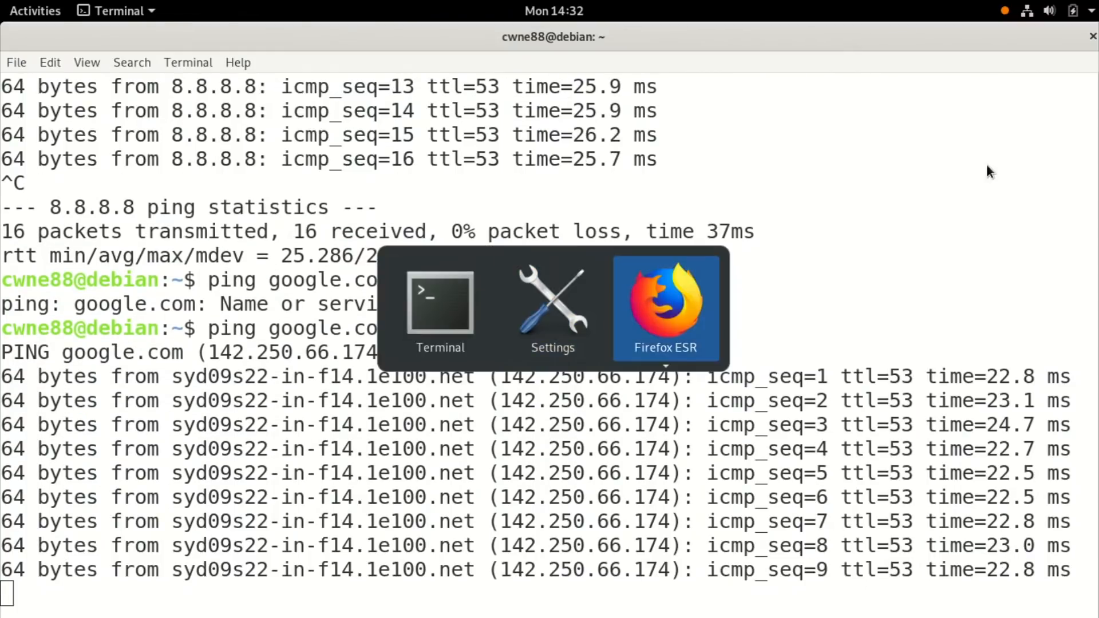
key("ctrl+t")
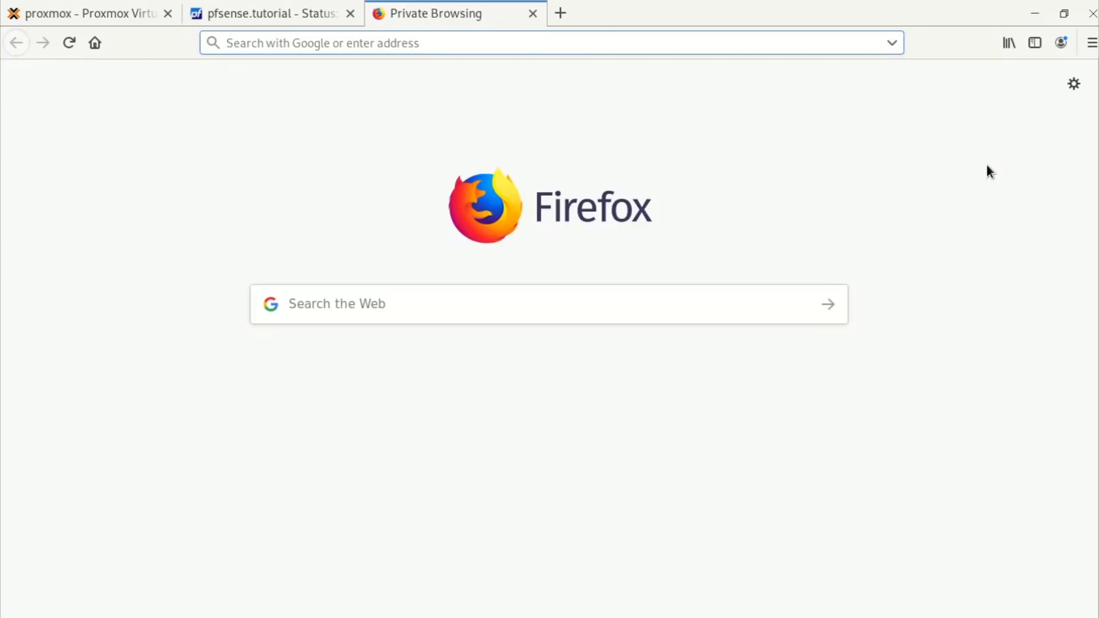
type("google.com")
key("Return")
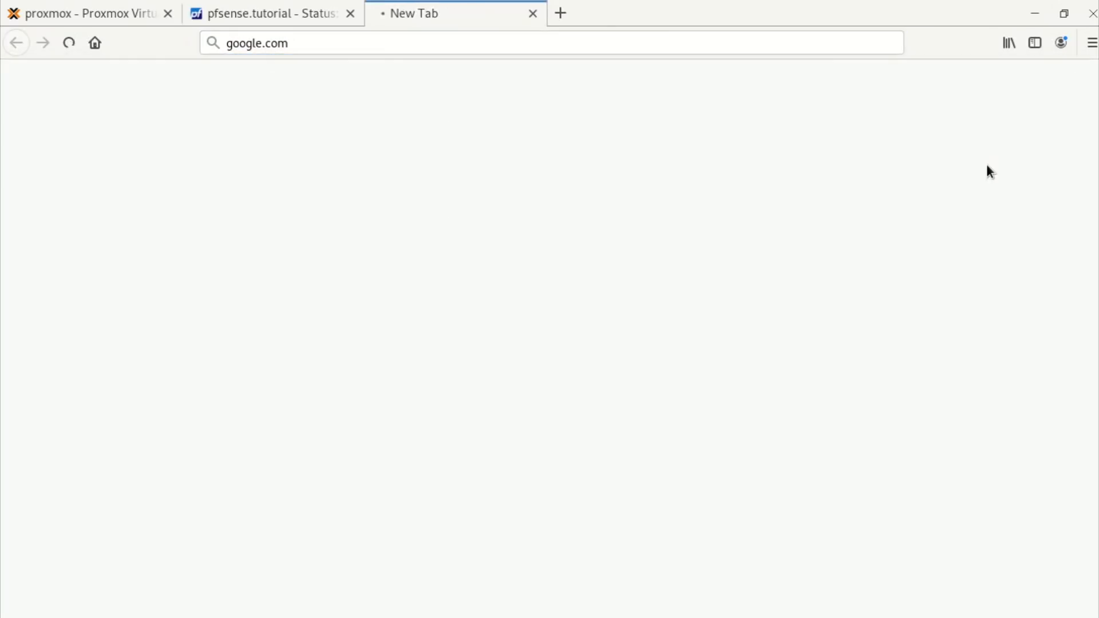